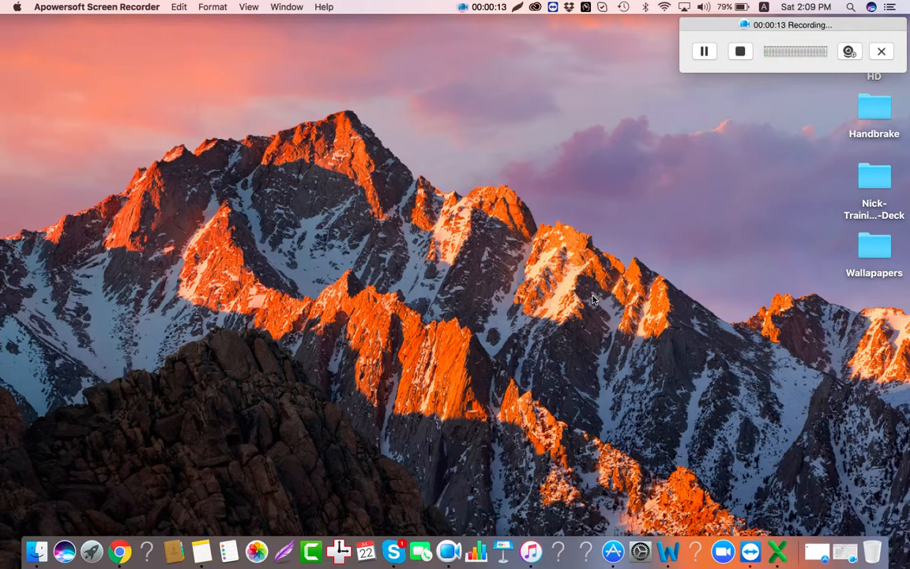
Step: Copy the store link from the Apple Notes note and load it in the browser
{"action": "left_click", "coordinate": [131, 534]}
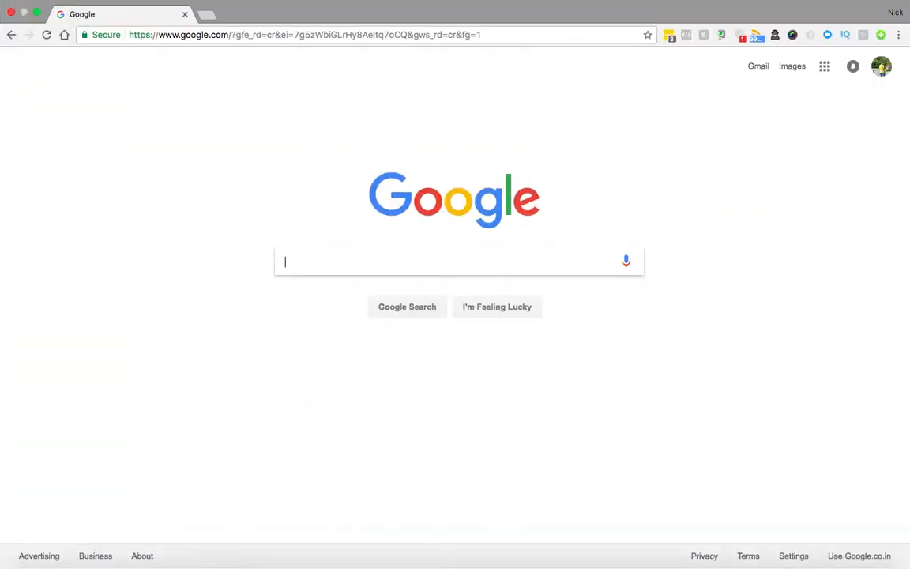
{"action": "left_click", "coordinate": [201, 531]}
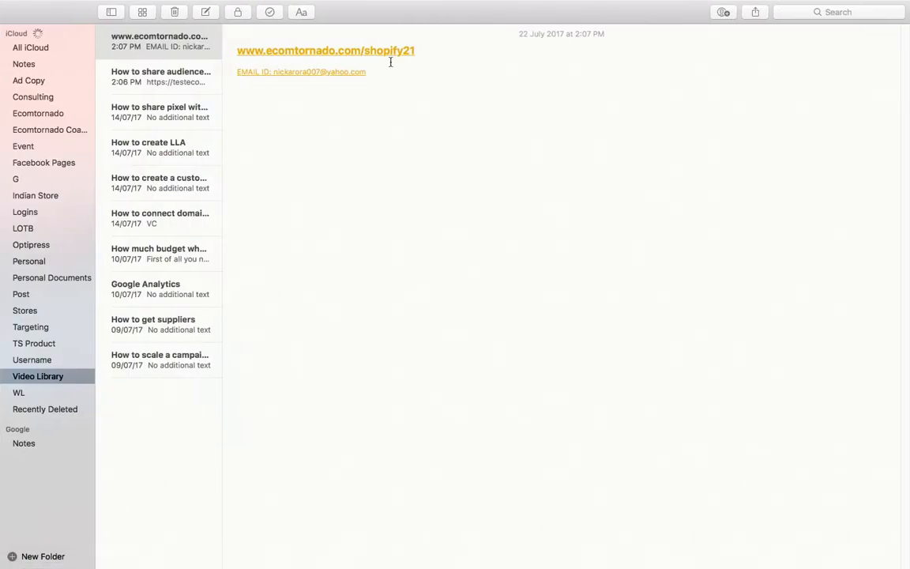
{"action": "left_click_drag", "start_coordinate": [419, 50], "coordinate": [206, 43]}
{"action": "key", "text": "super+c"}
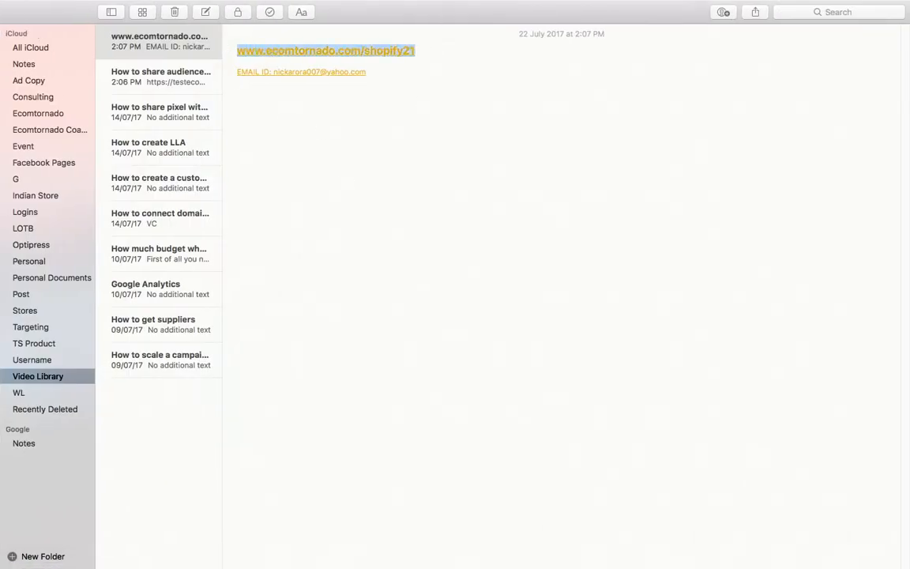
{"action": "left_click", "coordinate": [123, 534]}
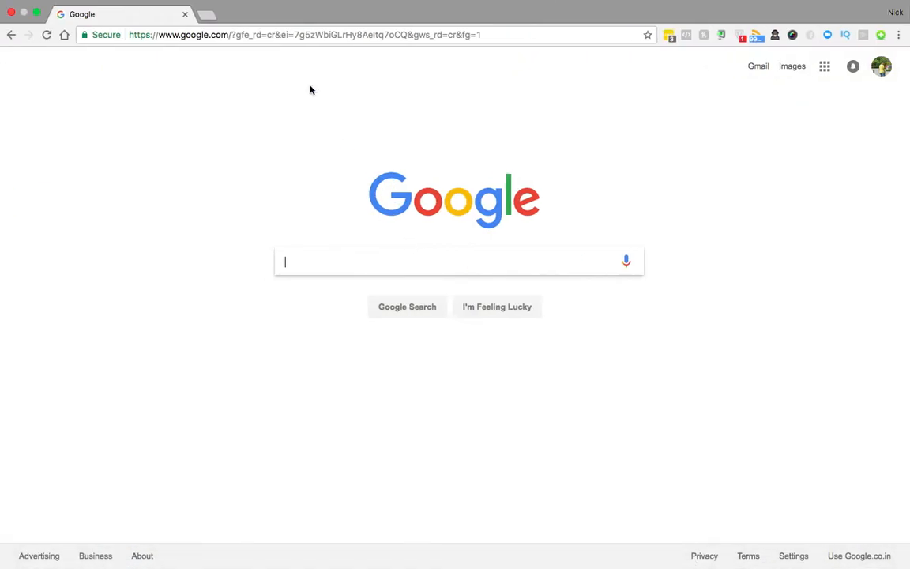
{"action": "left_click", "coordinate": [272, 35]}
{"action": "key", "text": "super+v"}
{"action": "key", "text": "Return"}
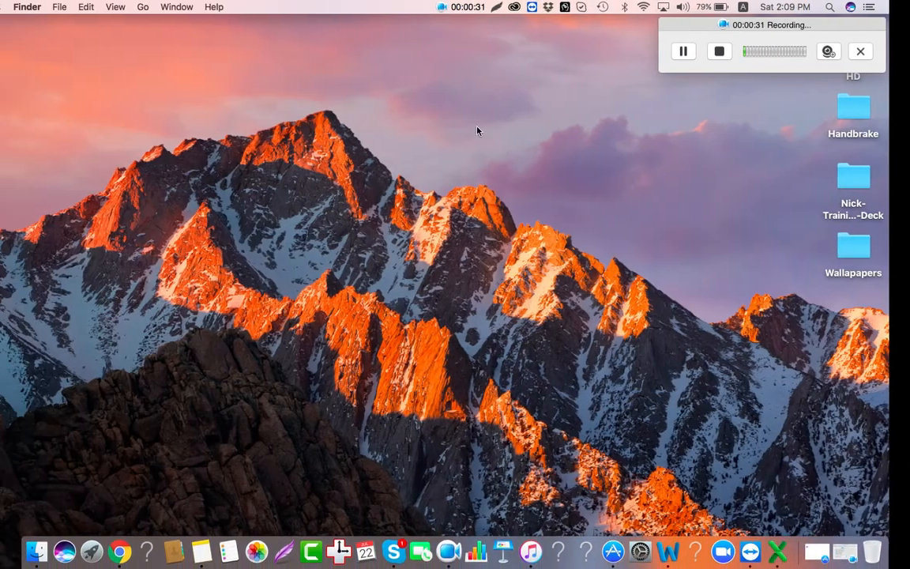
Step: Copy the email address from the note into the sign-up page's email field
{"action": "key", "text": "ctrl+Right"}
{"action": "key", "text": "ctrl+Right"}
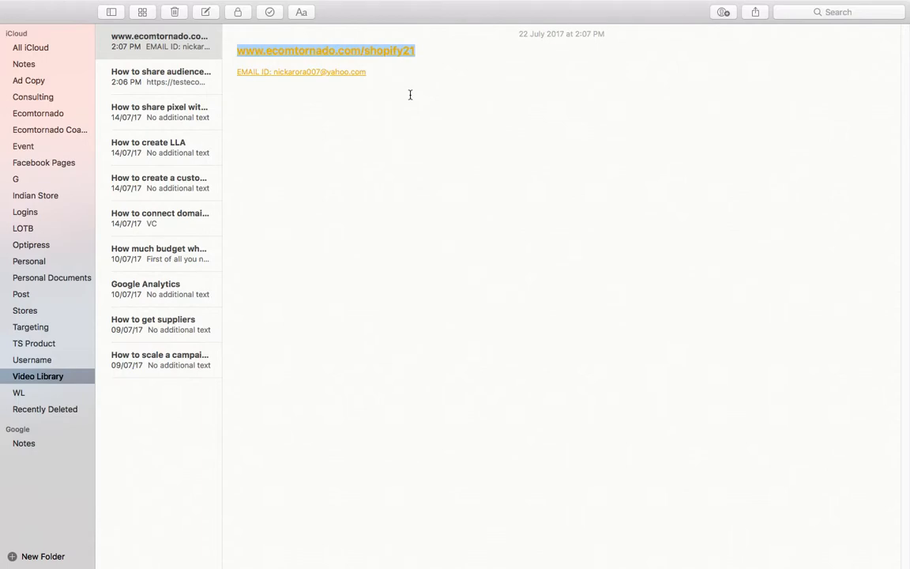
{"action": "key", "text": "ctrl+Left"}
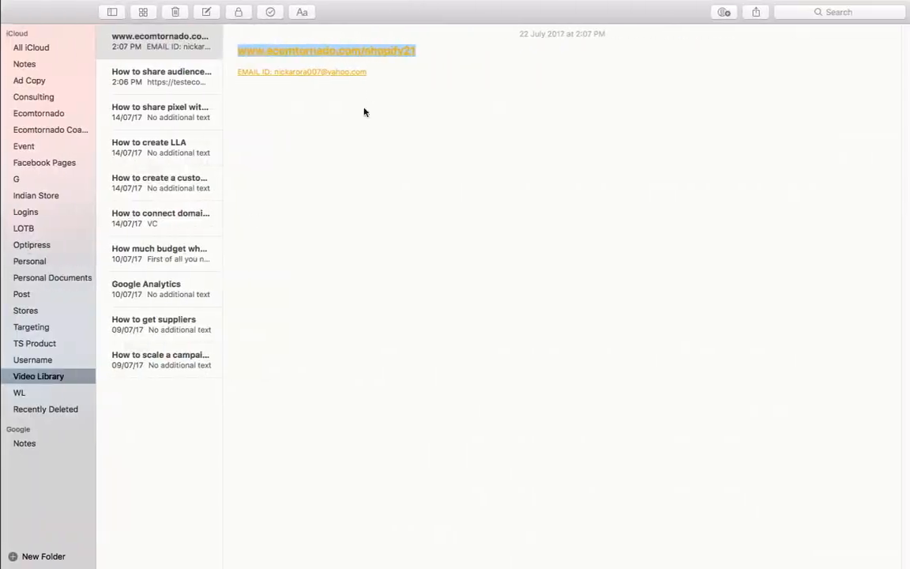
{"action": "left_click_drag", "start_coordinate": [373, 73], "coordinate": [273, 72]}
{"action": "key", "text": "super+c"}
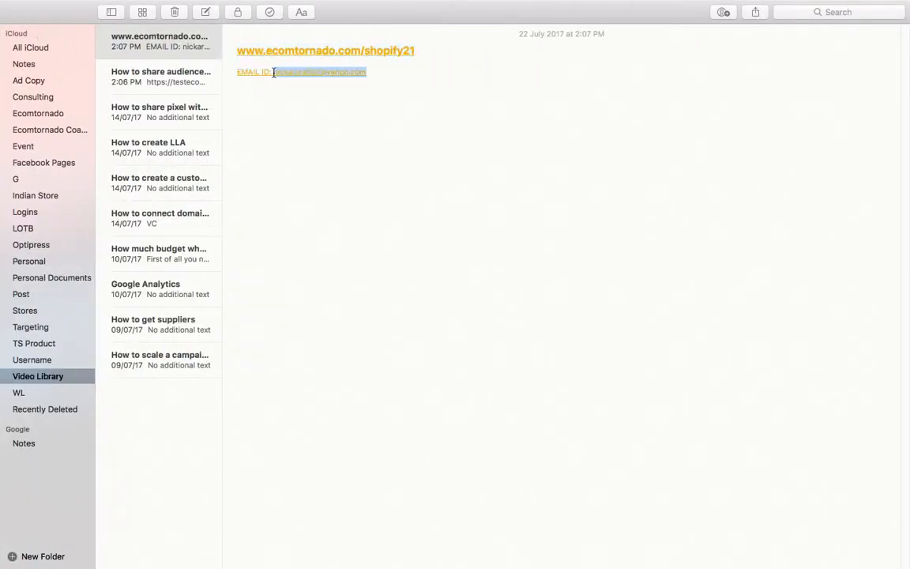
{"action": "key", "text": "ctrl+Left"}
{"action": "left_click", "coordinate": [351, 268]}
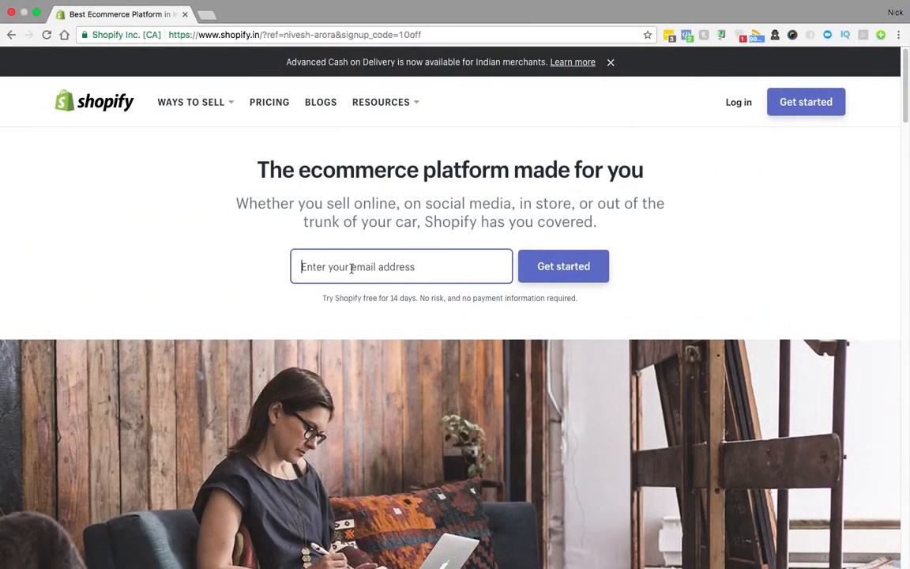
Step: Start the free trial with the copied email and a password, naming the store Shopfor88
{"action": "key", "text": "super+v"}
{"action": "left_click", "coordinate": [537, 265]}
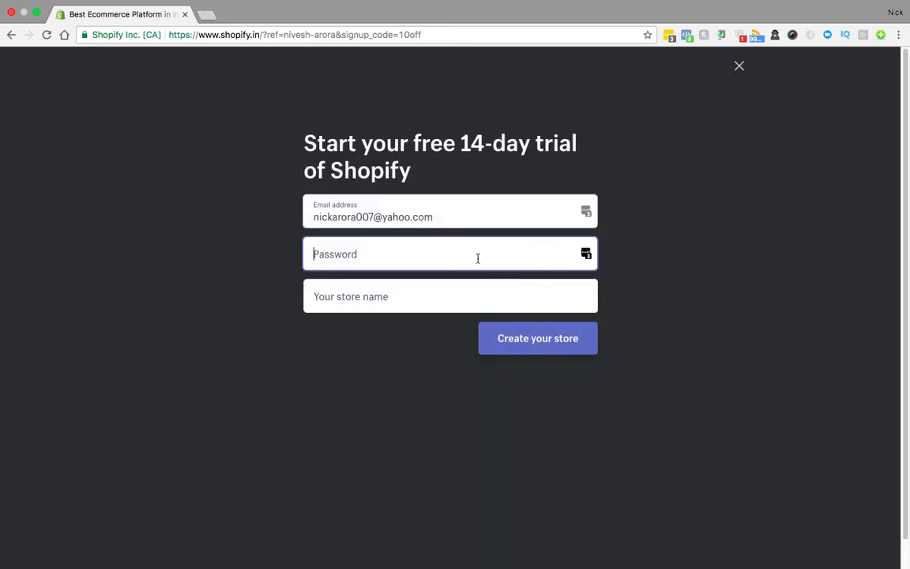
{"action": "type", "text": "••••••••••"}
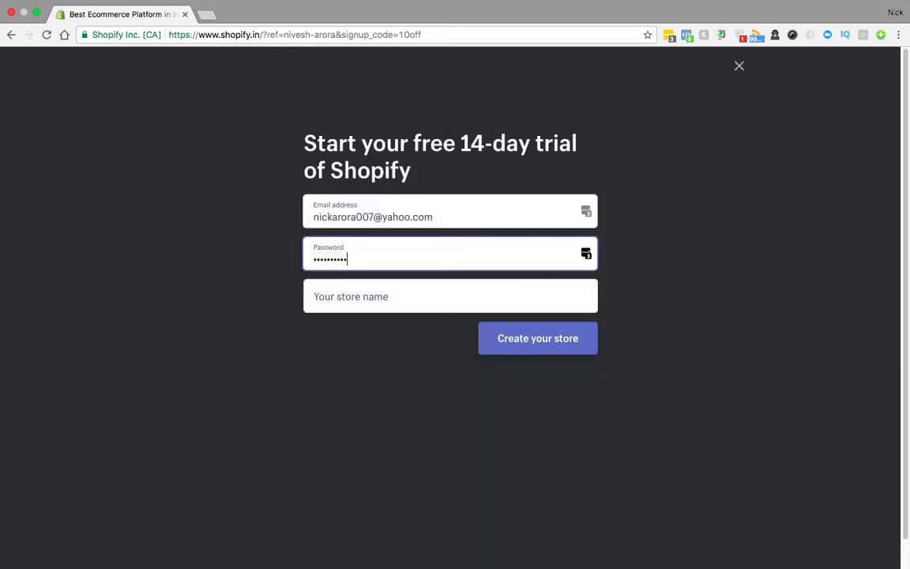
{"action": "key", "text": "Tab"}
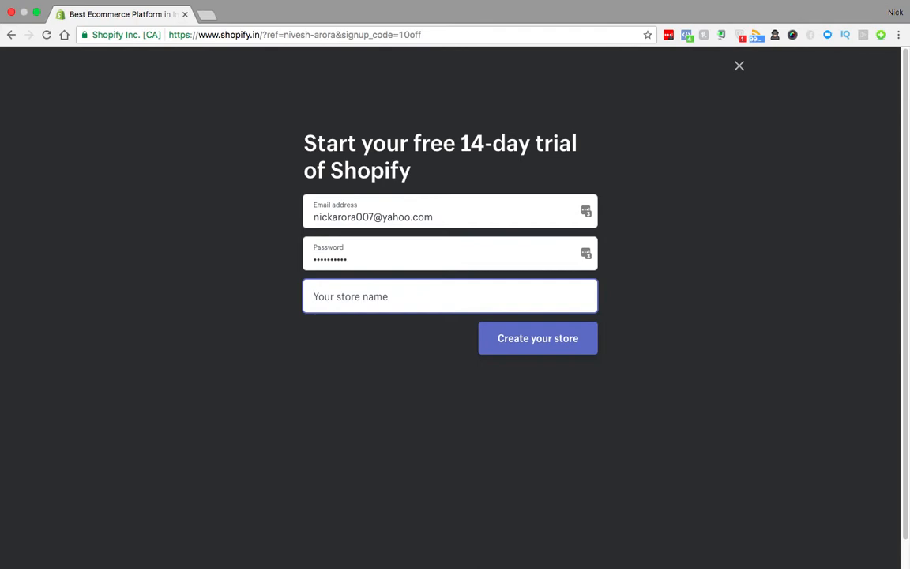
{"action": "type", "text": "Shop"}
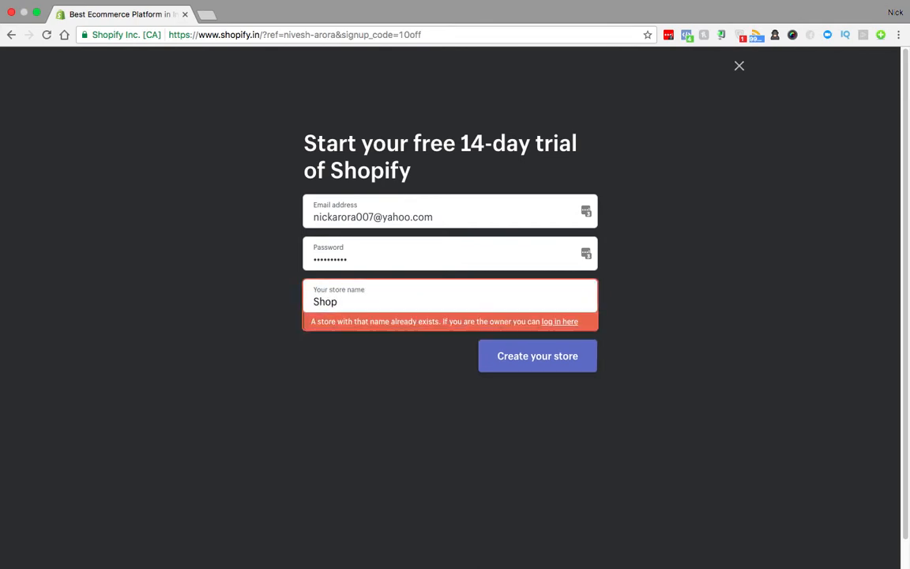
{"action": "type", "text": "999"}
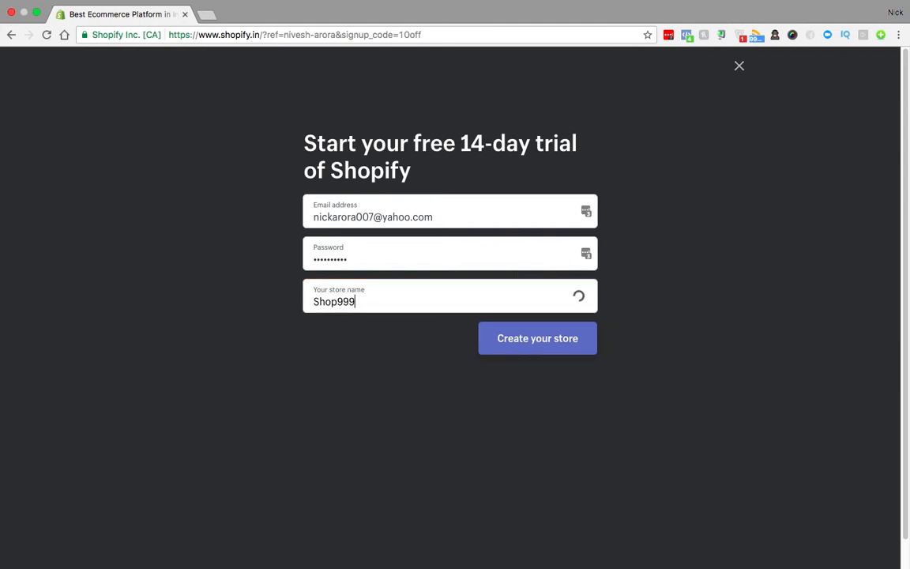
{"action": "key", "text": "BackSpace"}
{"action": "key", "text": "BackSpace"}
{"action": "key", "text": "BackSpace"}
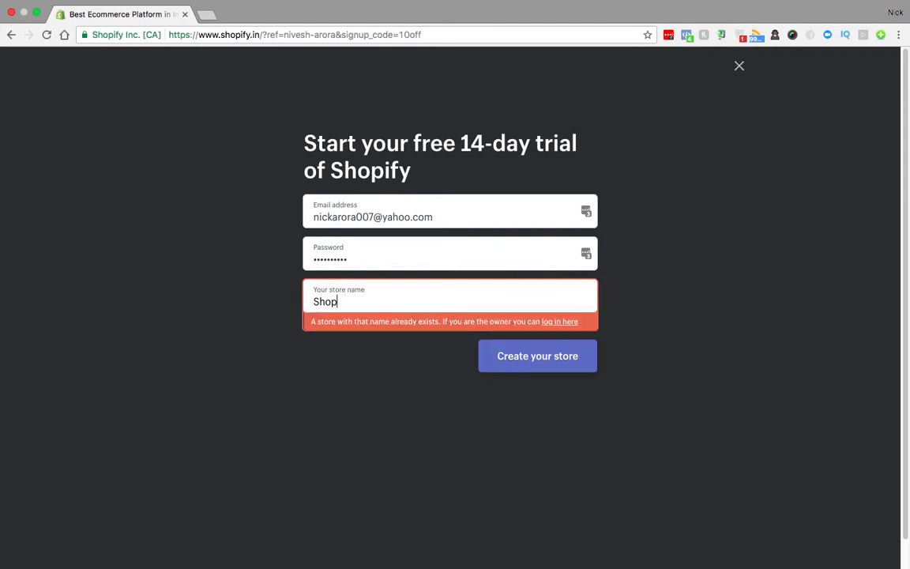
{"action": "type", "text": "for88"}
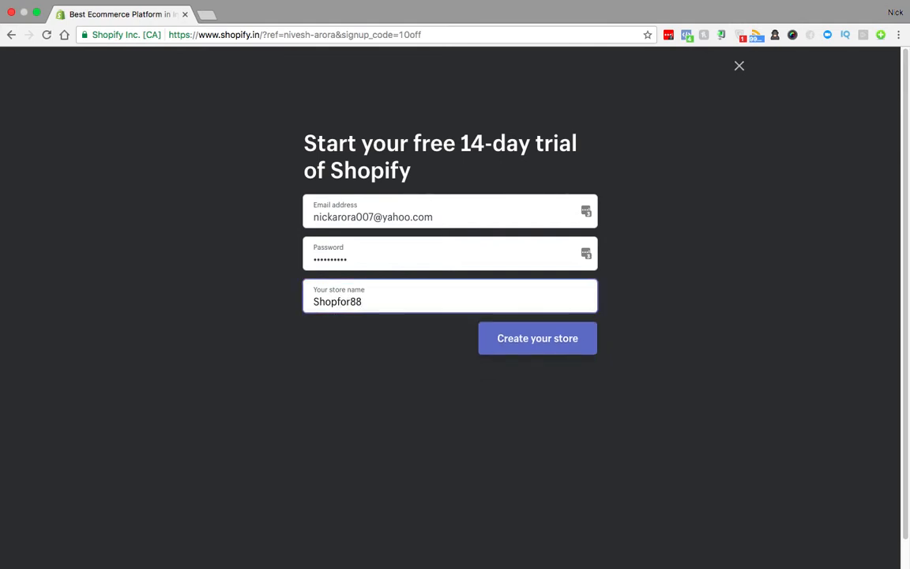
{"action": "left_click", "coordinate": [551, 343]}
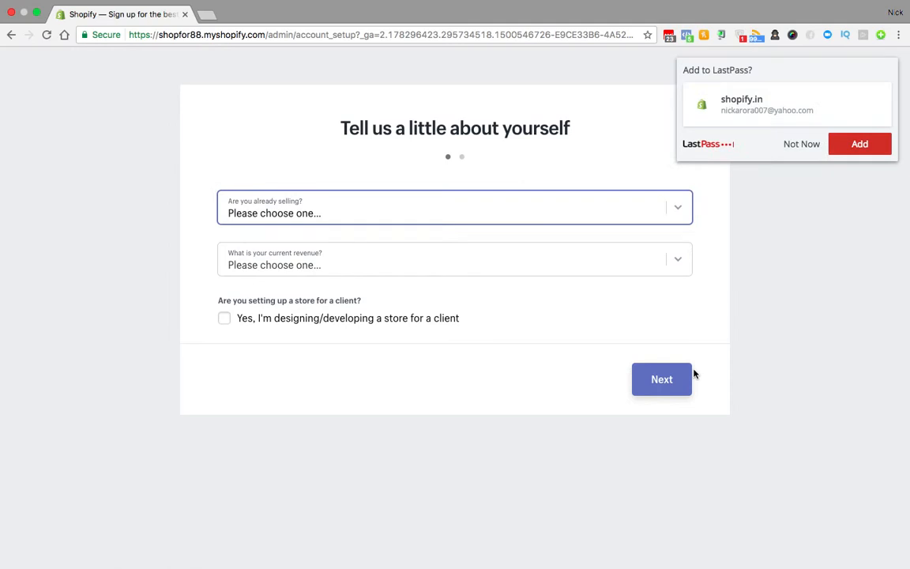
Step: Save the login, answering 'I'm just playing around' and '$5,000 to $50,000' revenue
{"action": "left_click", "coordinate": [858, 147]}
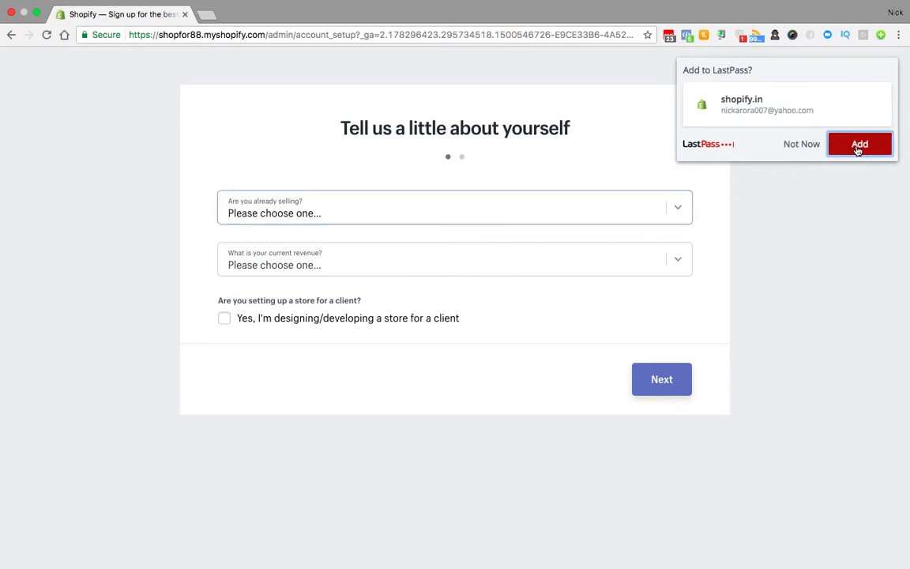
{"action": "left_click", "coordinate": [368, 219]}
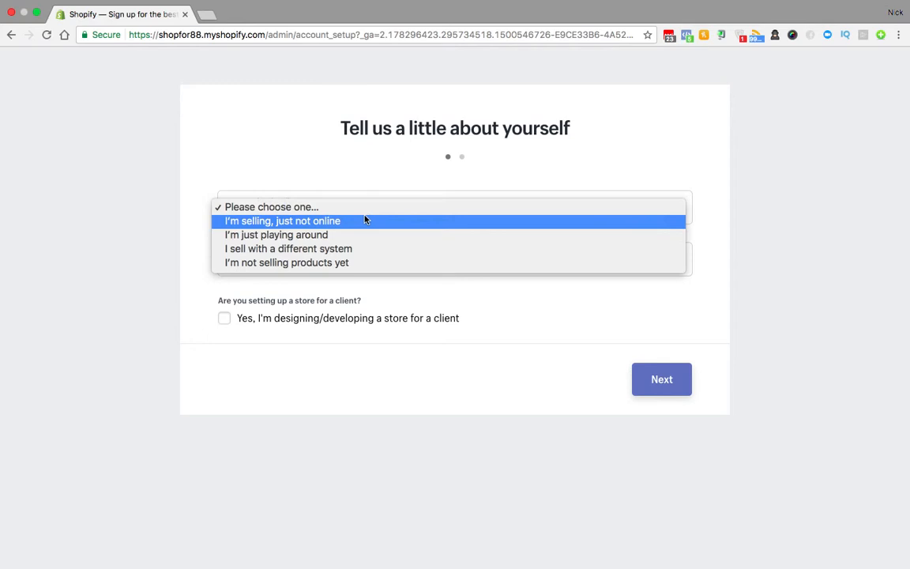
{"action": "left_click", "coordinate": [301, 236]}
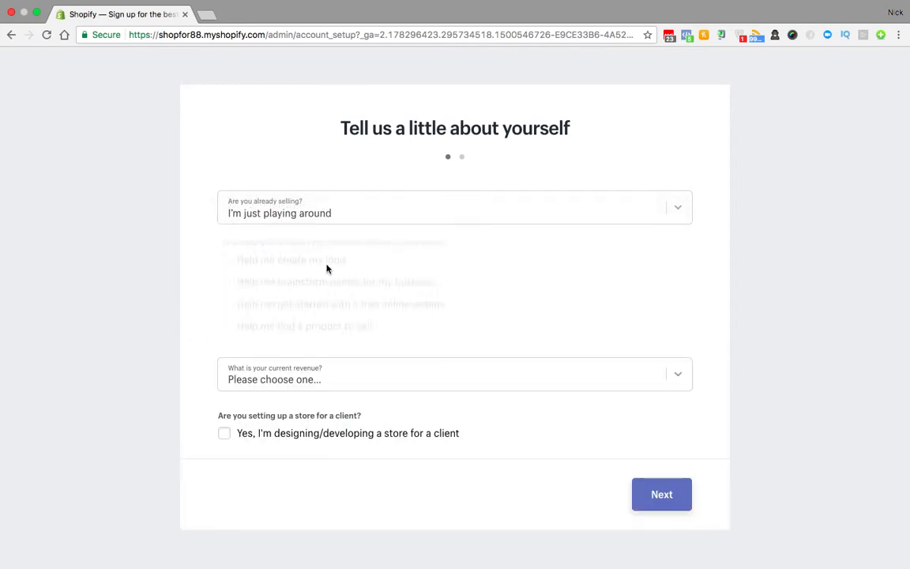
{"action": "left_click", "coordinate": [308, 386]}
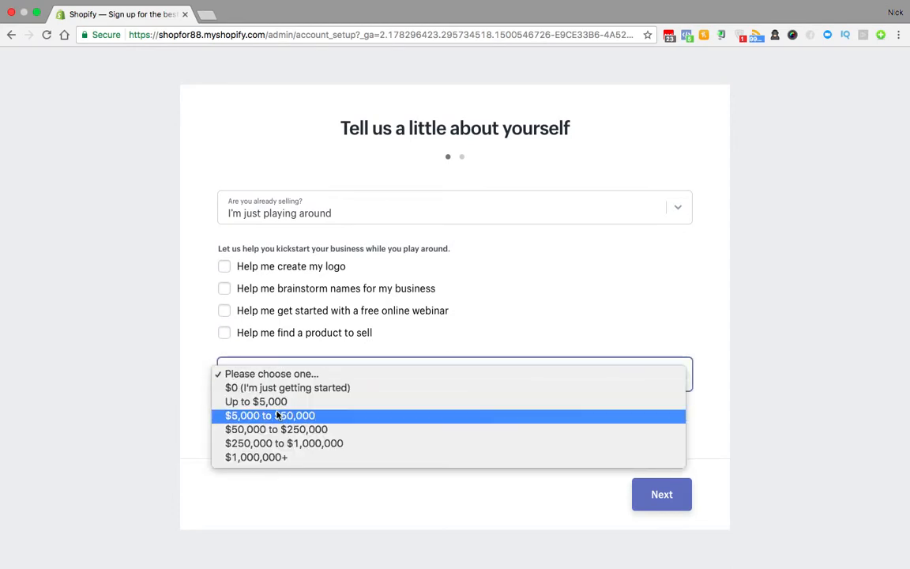
{"action": "left_click", "coordinate": [249, 419]}
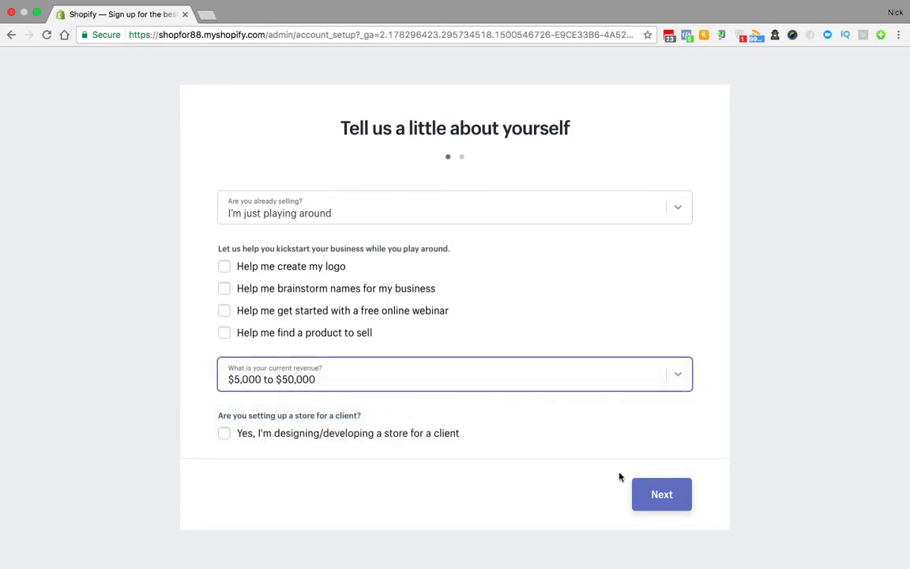
{"action": "left_click", "coordinate": [661, 496]}
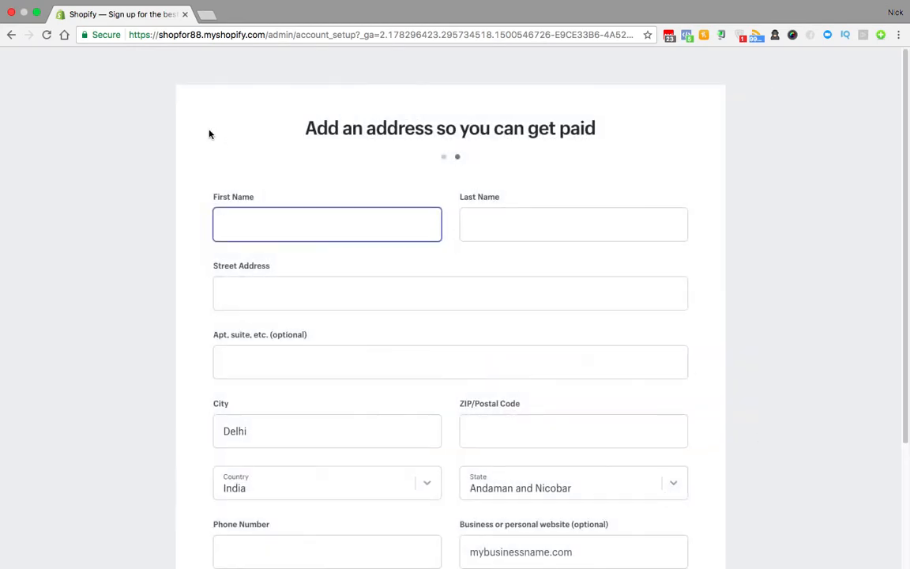
Step: Autofill the saved store address with state Uttarakhand and enter the store
{"action": "left_click", "coordinate": [276, 225]}
{"action": "left_click", "coordinate": [250, 249]}
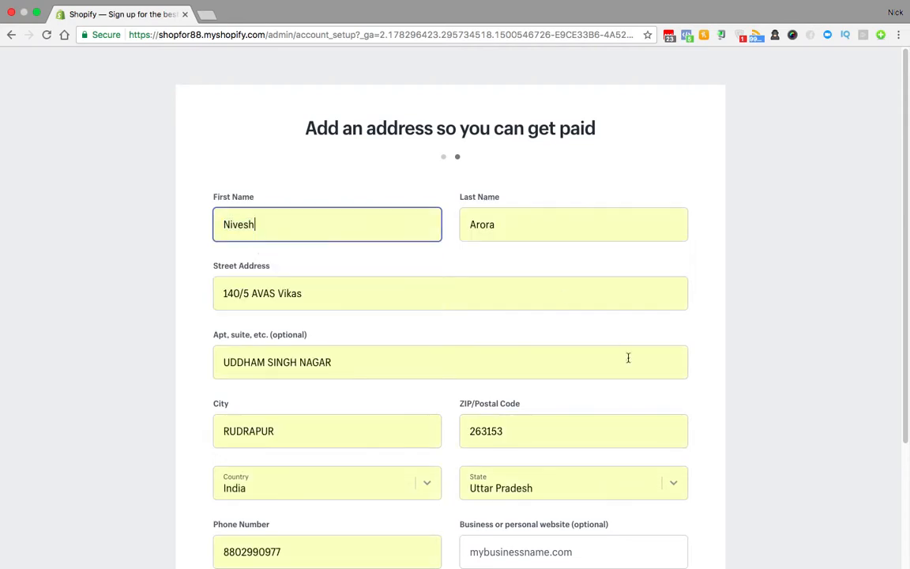
{"action": "scroll", "coordinate": [623, 387], "scroll_direction": "down", "scroll_amount": 2}
{"action": "left_click", "coordinate": [583, 406]}
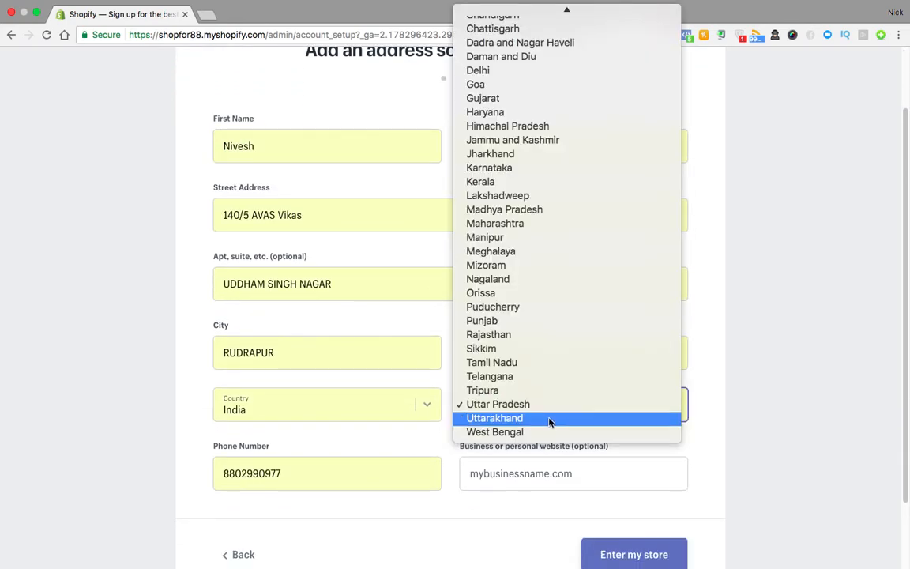
{"action": "left_click", "coordinate": [524, 418]}
{"action": "scroll", "coordinate": [737, 461], "scroll_direction": "down", "scroll_amount": 2}
{"action": "left_click", "coordinate": [414, 437]}
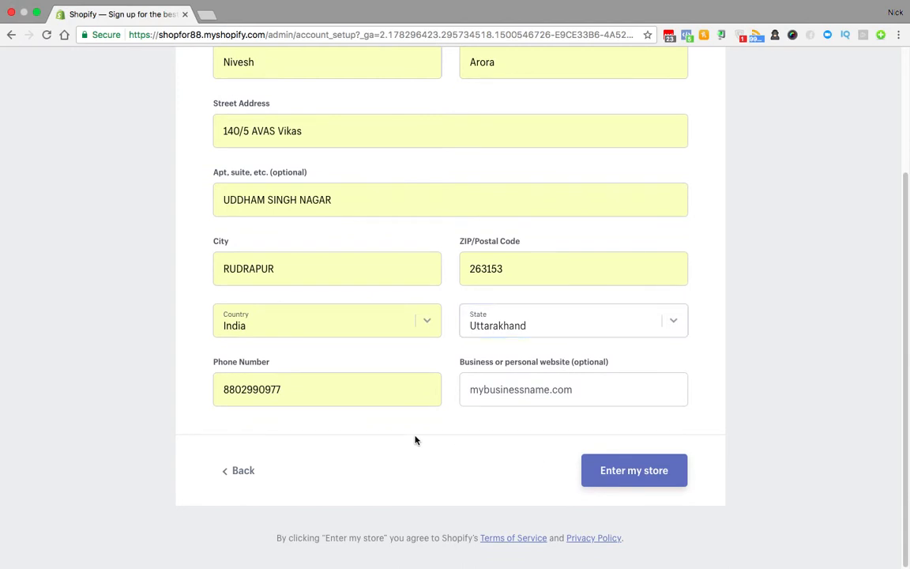
{"action": "left_click", "coordinate": [646, 478]}
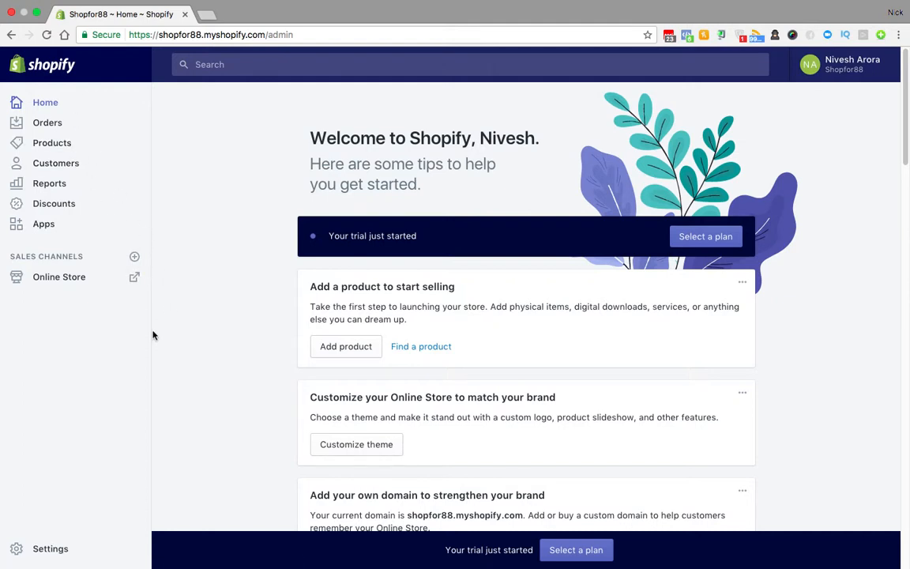
Step: In General settings, rename the store to SHOP 88
{"action": "left_click", "coordinate": [50, 553]}
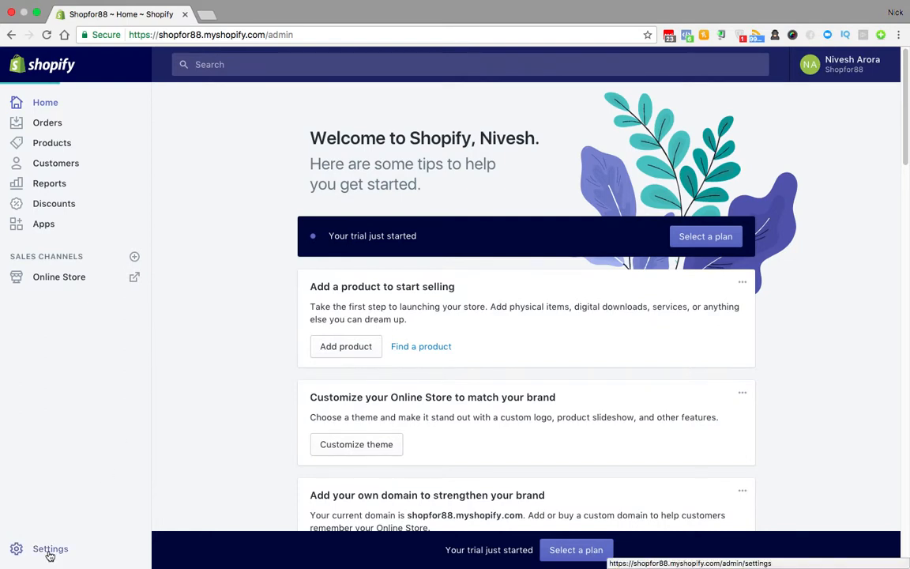
{"action": "key", "text": "ctrl+Left"}
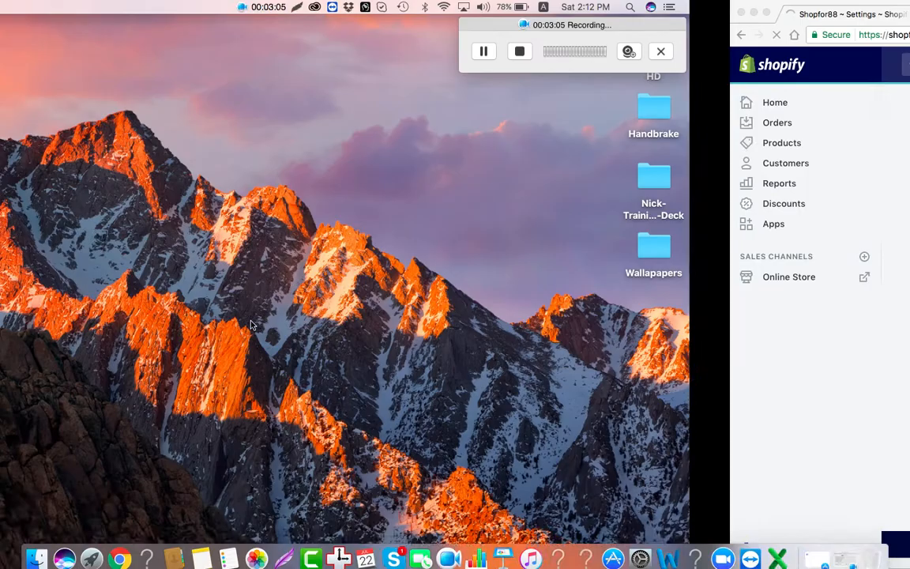
{"action": "key", "text": "ctrl+Right"}
{"action": "key", "text": "ctrl+Left"}
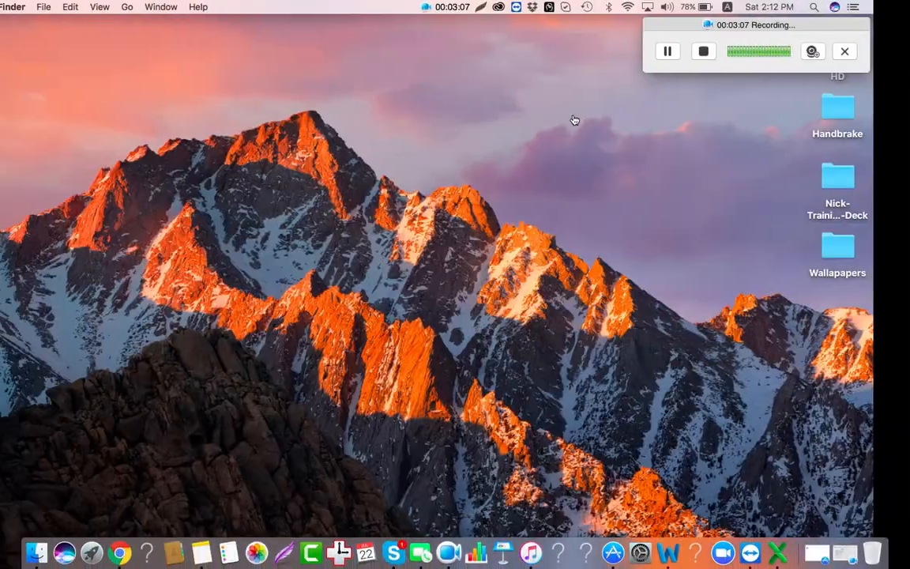
{"action": "left_click_drag", "start_coordinate": [820, 29], "coordinate": [633, 44]}
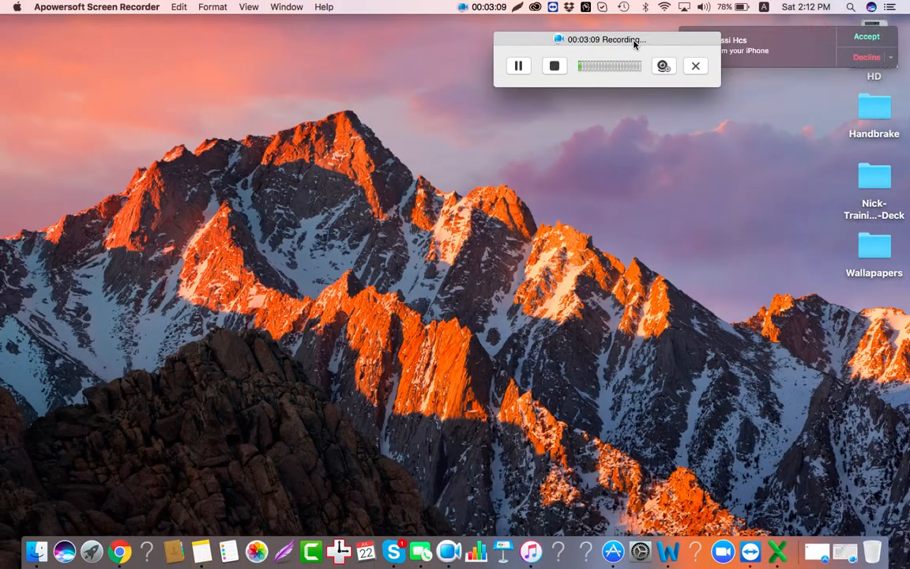
{"action": "key", "text": "ctrl+Right"}
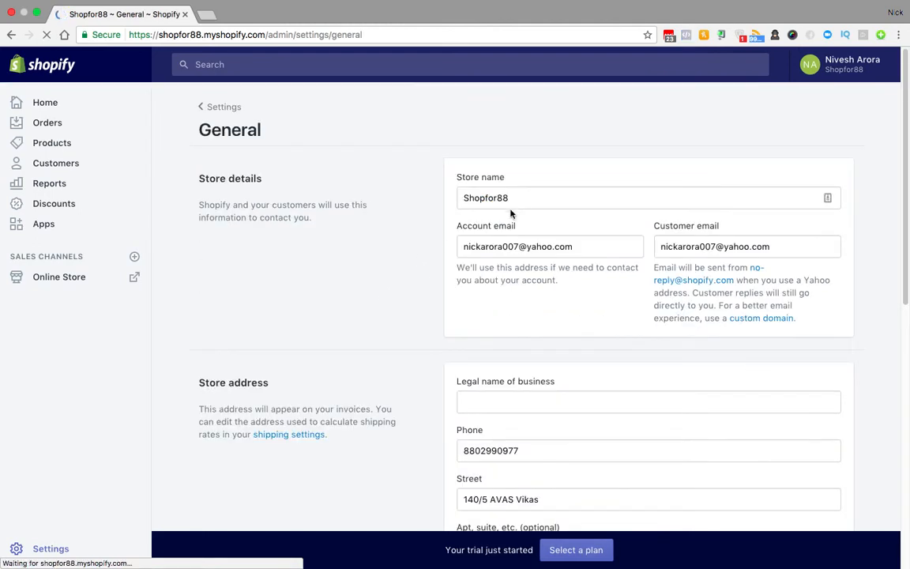
{"action": "left_click_drag", "start_coordinate": [524, 196], "coordinate": [438, 196]}
{"action": "type", "text": "SHOP"}
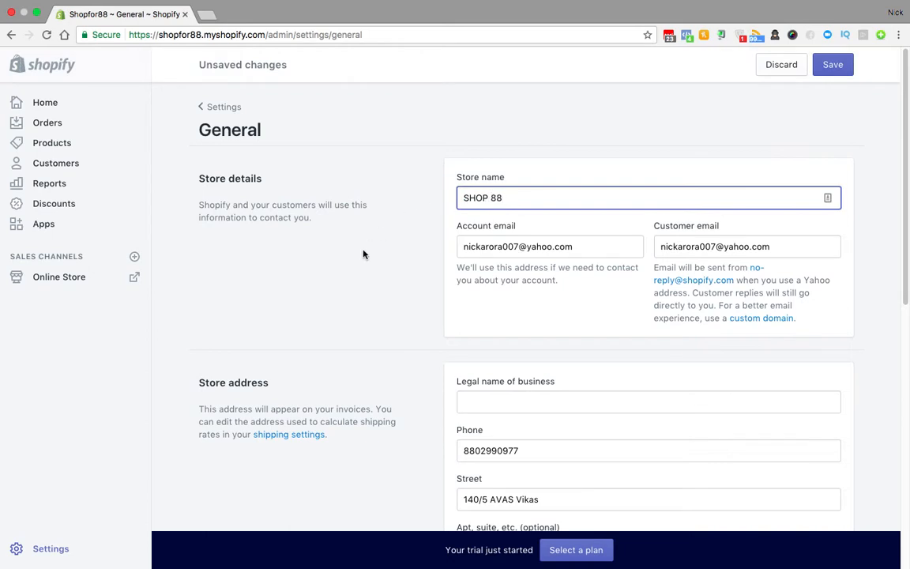
{"action": "scroll", "coordinate": [362, 257], "scroll_direction": "down", "scroll_amount": 1}
{"action": "left_click_drag", "start_coordinate": [599, 207], "coordinate": [447, 204]}
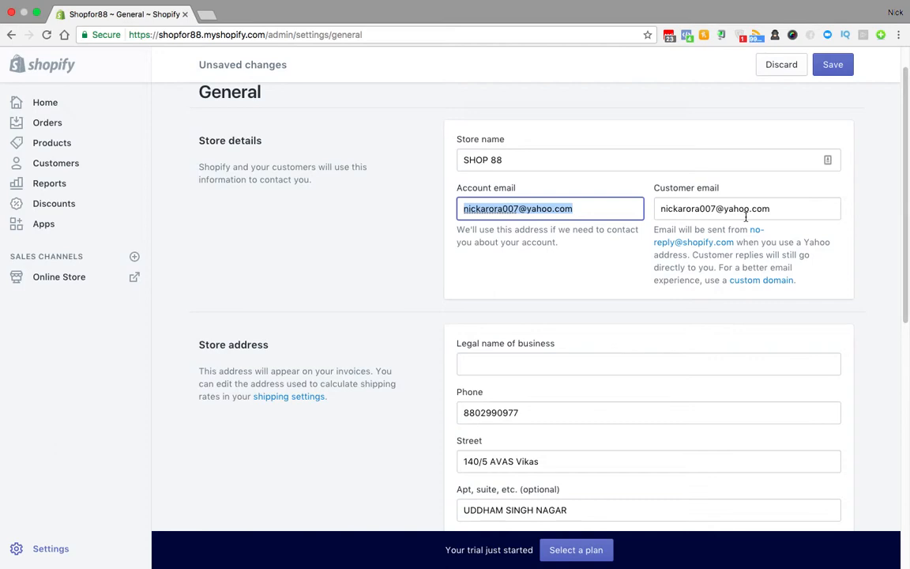
{"action": "scroll", "coordinate": [570, 250], "scroll_direction": "down", "scroll_amount": 3}
{"action": "left_click", "coordinate": [570, 250]}
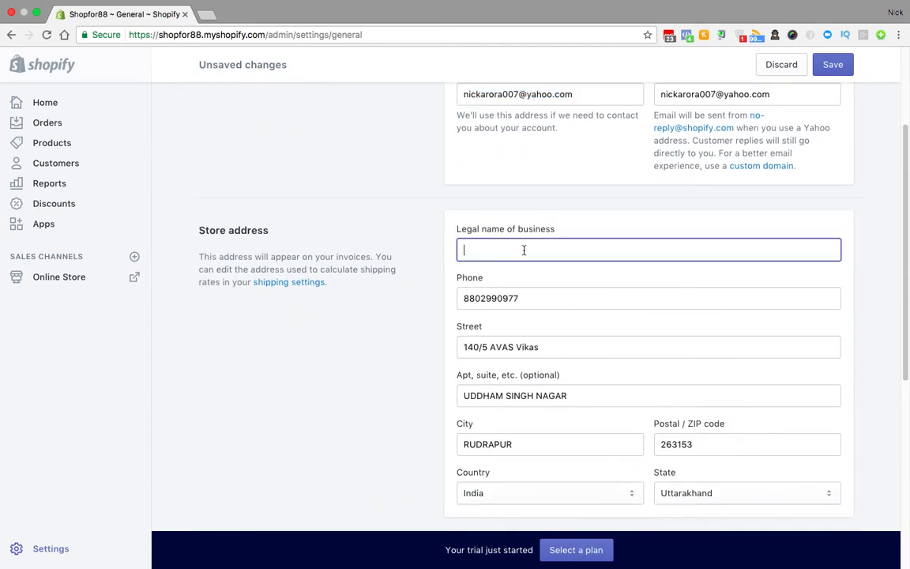
Step: Set the time zone to Pacific Time (US & Canada) and the unit system to Imperial
{"action": "scroll", "coordinate": [747, 197], "scroll_direction": "down", "scroll_amount": 2}
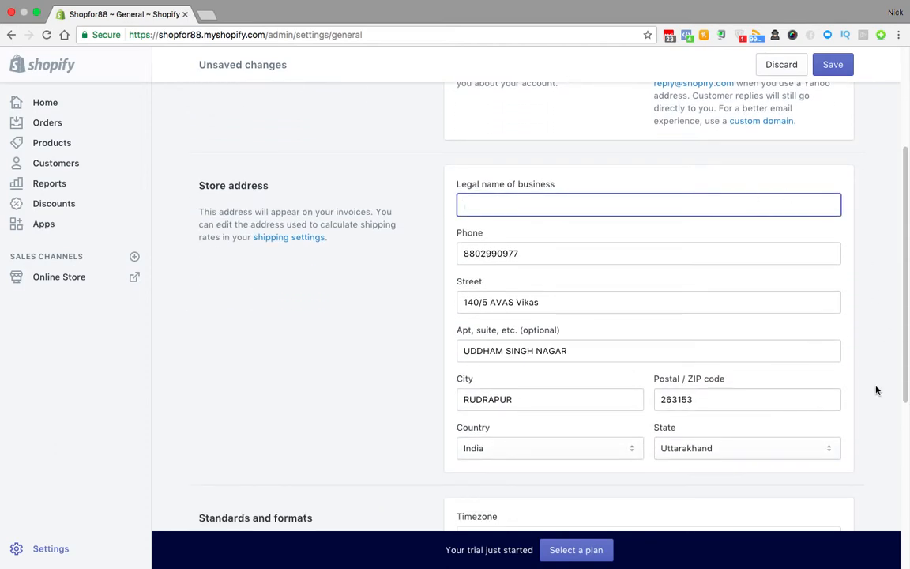
{"action": "scroll", "coordinate": [875, 390], "scroll_direction": "down", "scroll_amount": 3}
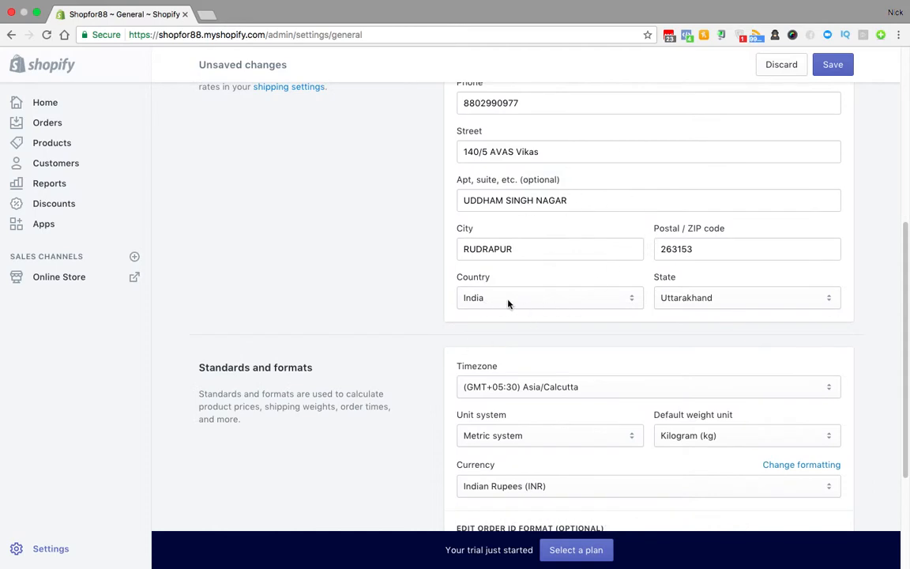
{"action": "scroll", "coordinate": [605, 352], "scroll_direction": "down", "scroll_amount": 1}
{"action": "scroll", "coordinate": [605, 353], "scroll_direction": "down", "scroll_amount": 2}
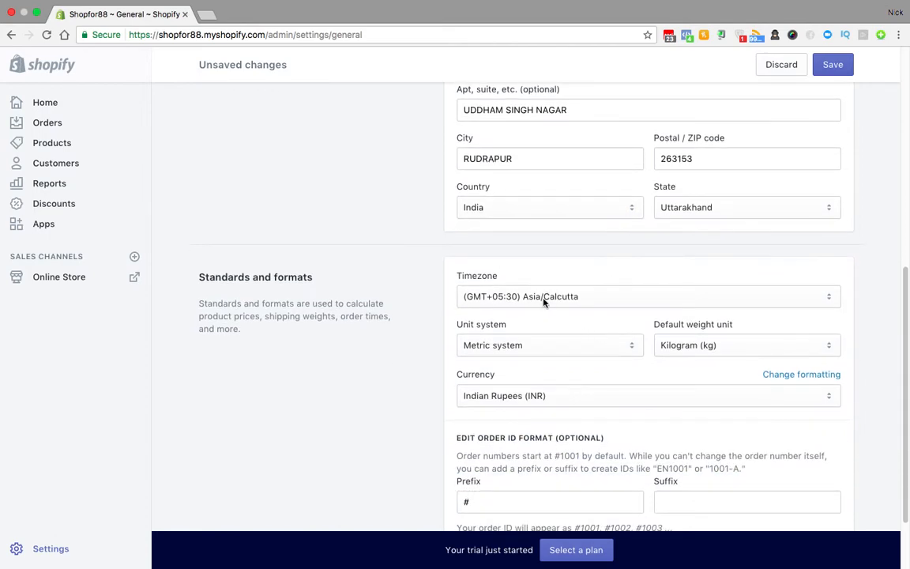
{"action": "left_click", "coordinate": [543, 300]}
{"action": "scroll", "coordinate": [543, 300], "scroll_direction": "up", "scroll_amount": 15}
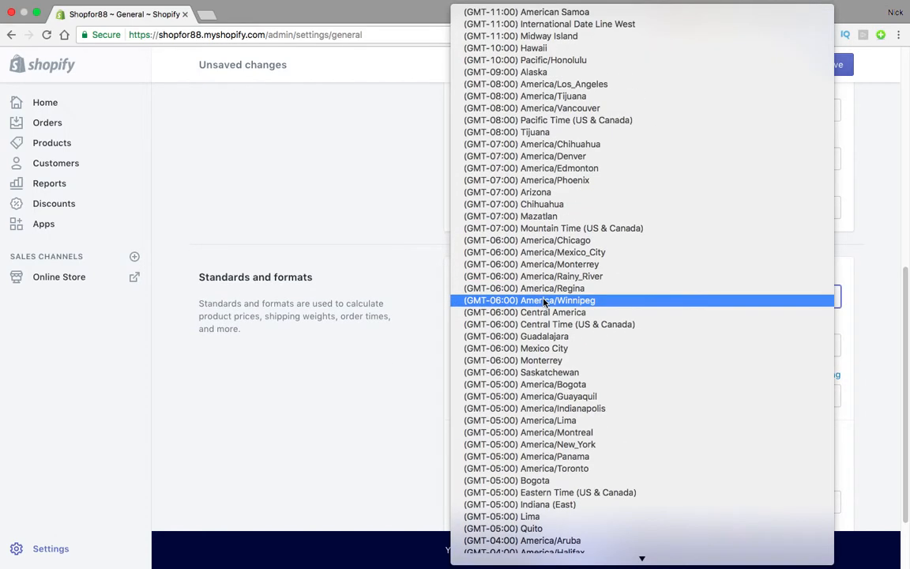
{"action": "left_click", "coordinate": [583, 120]}
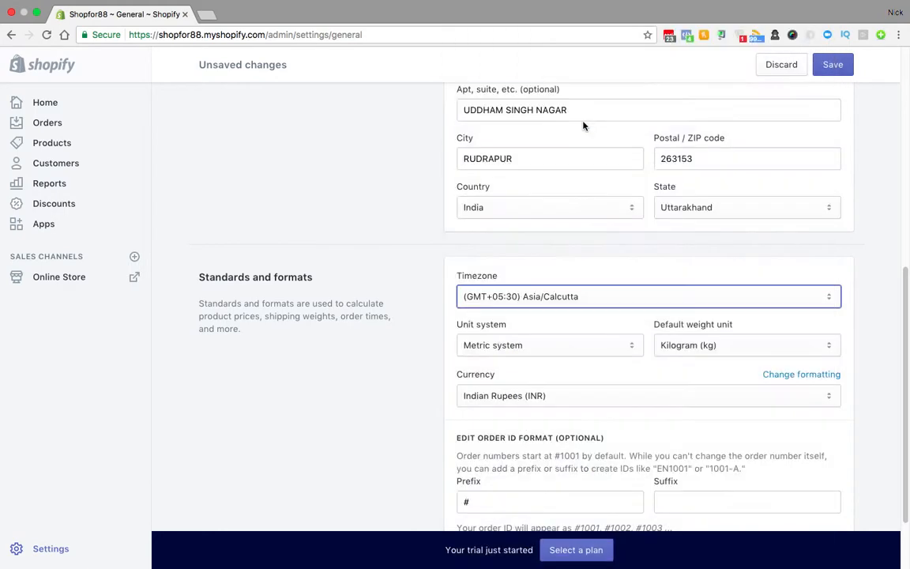
{"action": "scroll", "coordinate": [548, 340], "scroll_direction": "down", "scroll_amount": 1}
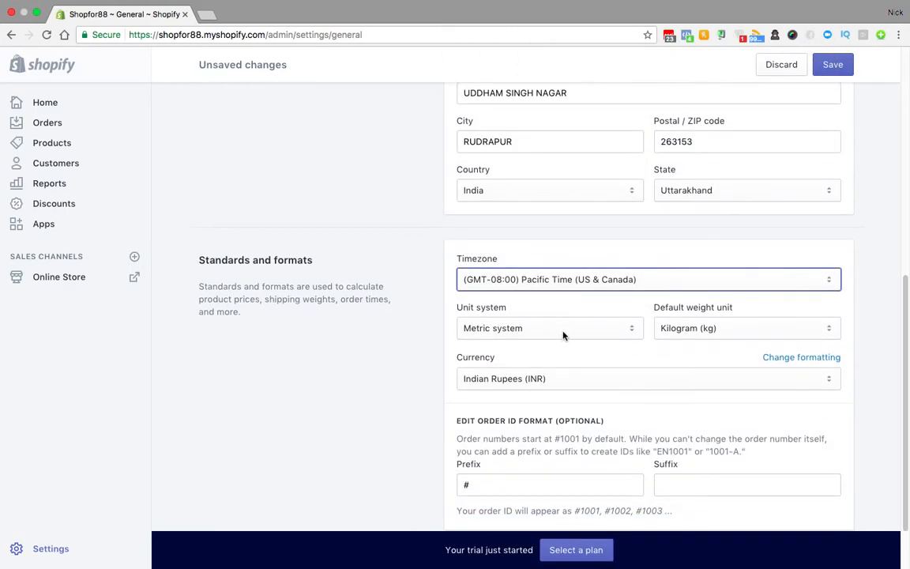
{"action": "left_click", "coordinate": [561, 335]}
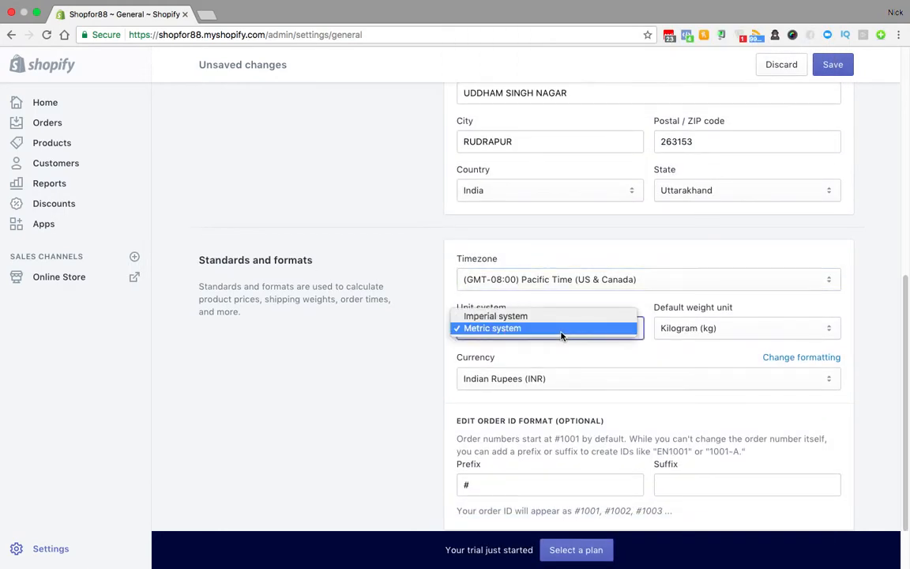
{"action": "left_click", "coordinate": [523, 317]}
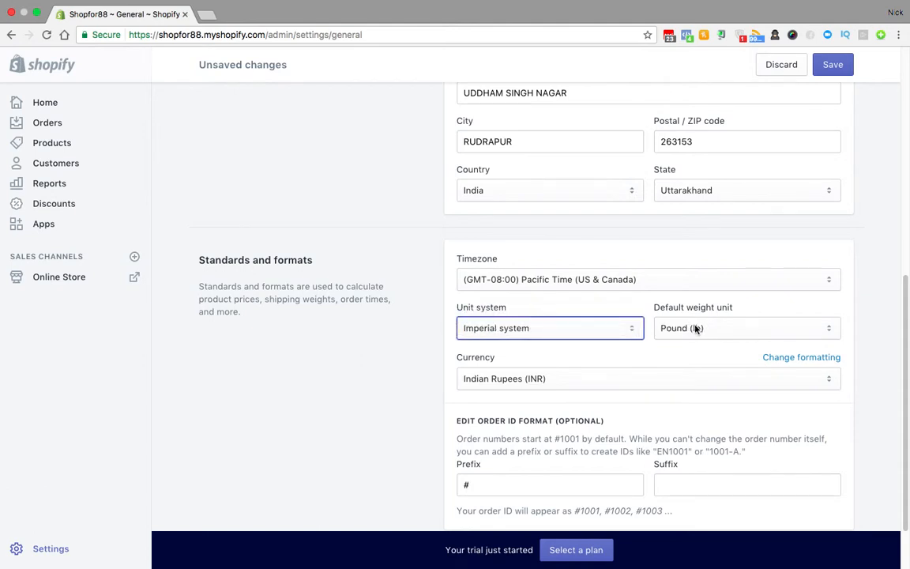
Step: Set the store currency to United States Dollars (USD) and save the general settings
{"action": "scroll", "coordinate": [695, 327], "scroll_direction": "down", "scroll_amount": 1}
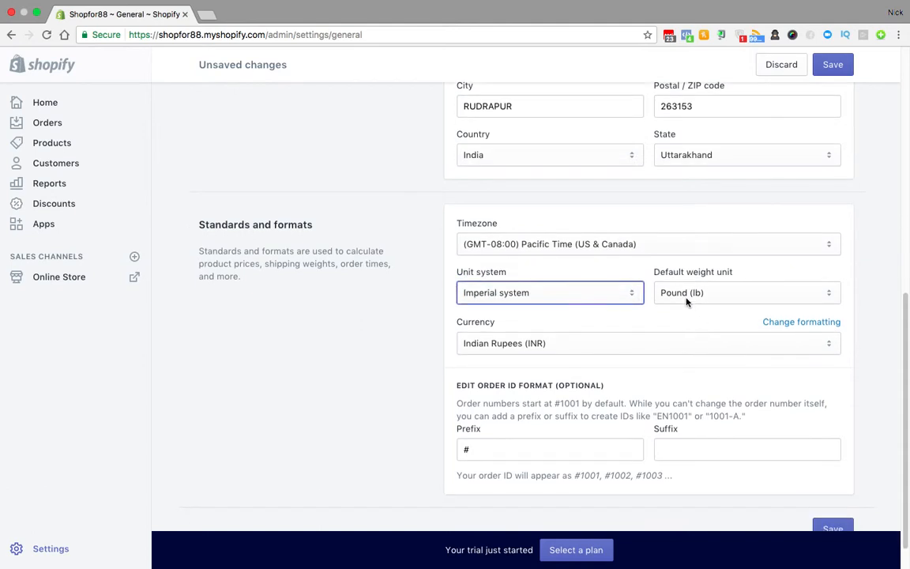
{"action": "left_click", "coordinate": [565, 341]}
{"action": "scroll", "coordinate": [532, 197], "scroll_direction": "up", "scroll_amount": 10}
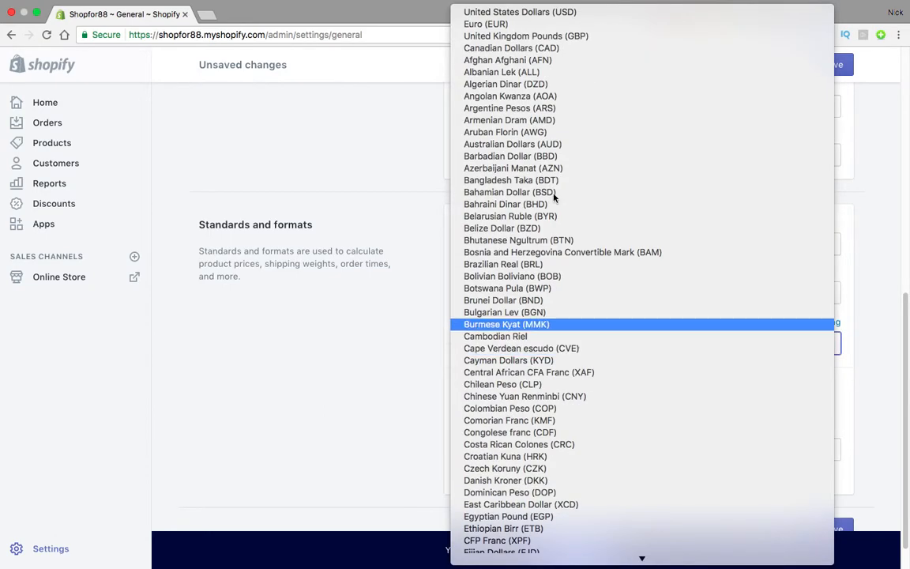
{"action": "left_click", "coordinate": [549, 14]}
{"action": "scroll", "coordinate": [602, 347], "scroll_direction": "down", "scroll_amount": 1}
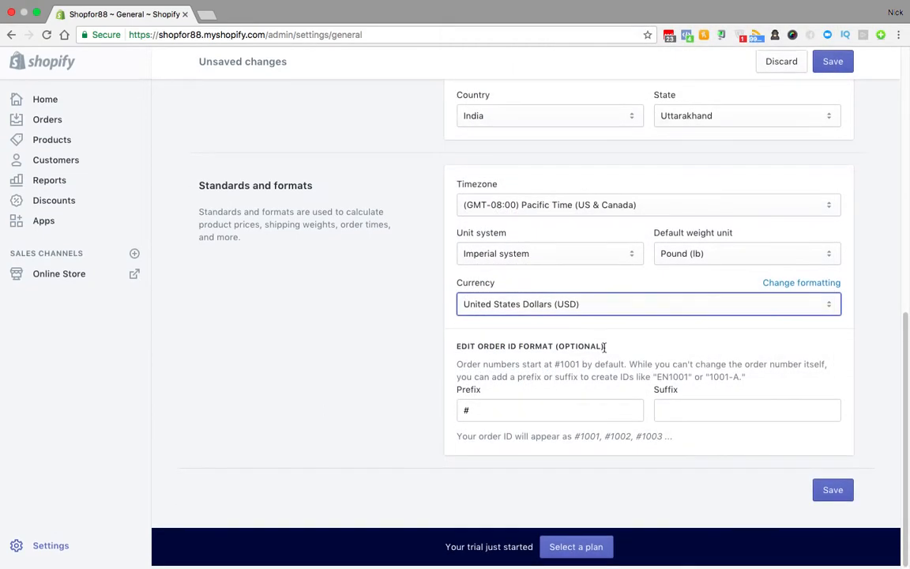
{"action": "left_click", "coordinate": [832, 491]}
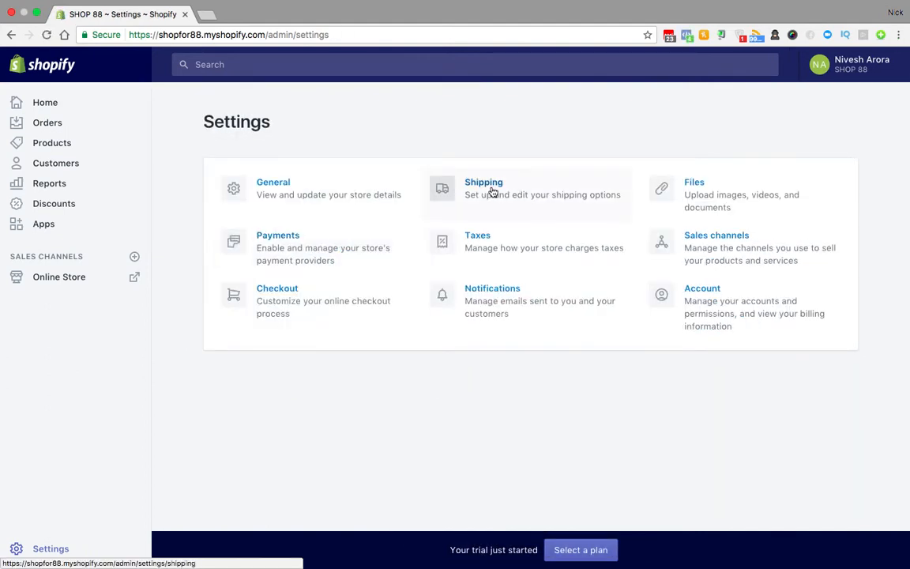
Step: In Payments, choose PayPal Express Checkout as the PayPal method and start activating it
{"action": "left_click", "coordinate": [276, 240]}
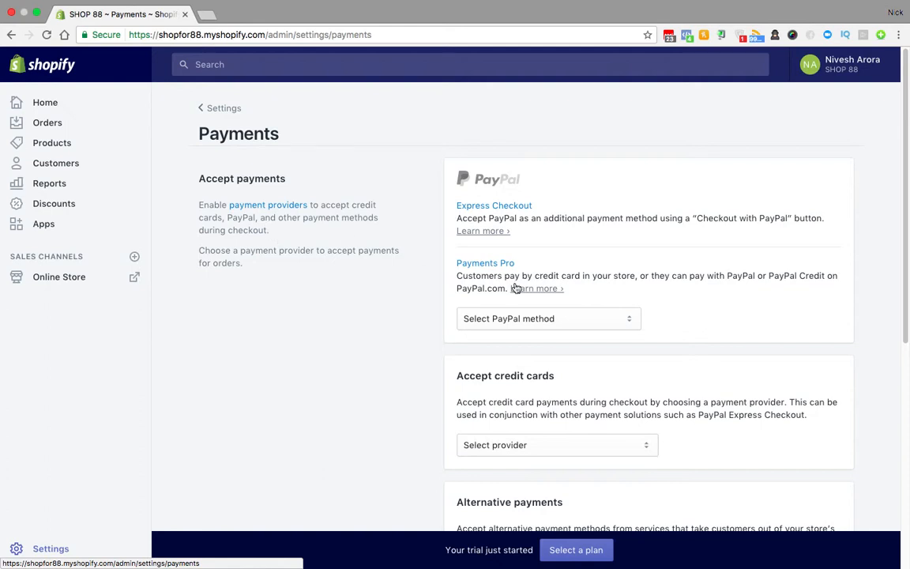
{"action": "left_click", "coordinate": [521, 318]}
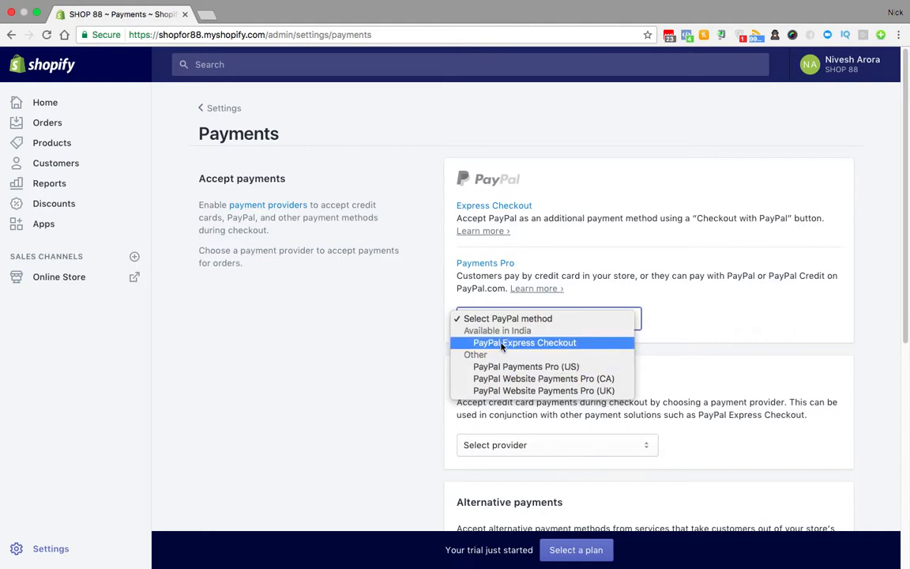
{"action": "left_click", "coordinate": [655, 335]}
{"action": "scroll", "coordinate": [655, 337], "scroll_direction": "down", "scroll_amount": 1}
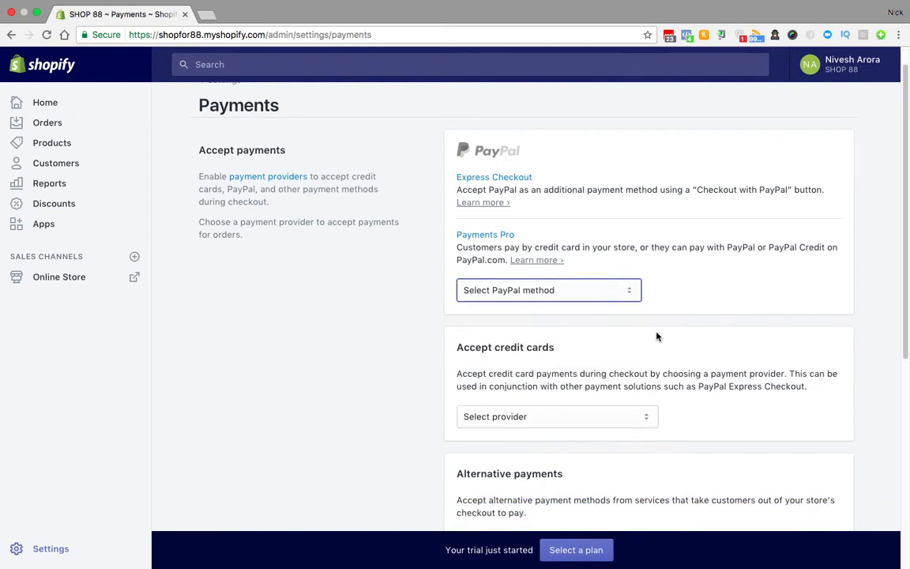
{"action": "left_click", "coordinate": [537, 289]}
{"action": "left_click", "coordinate": [526, 313]}
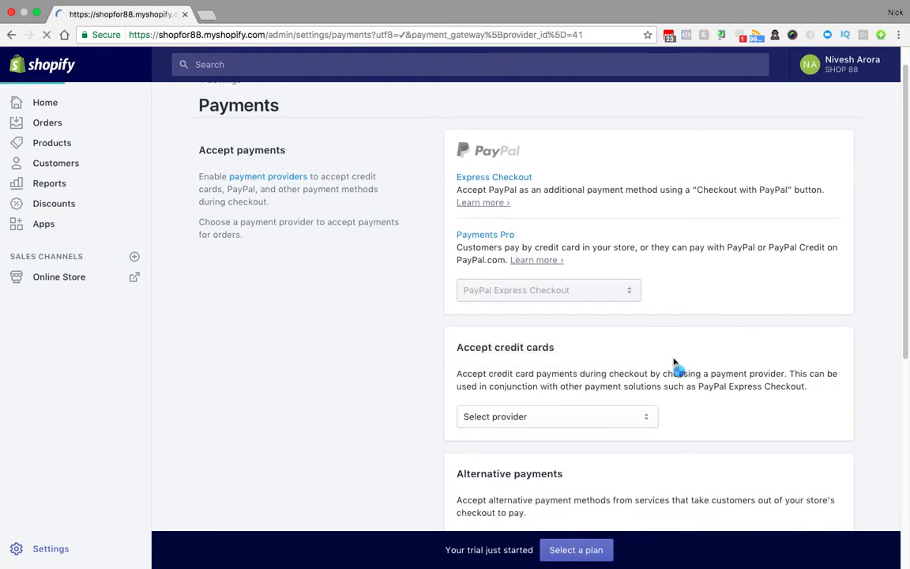
{"action": "scroll", "coordinate": [674, 362], "scroll_direction": "down", "scroll_amount": 3}
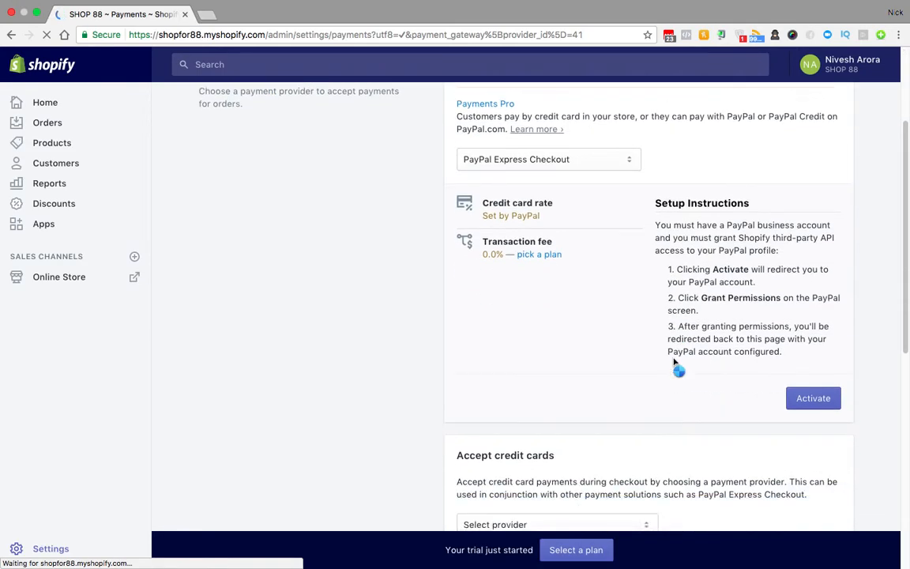
{"action": "scroll", "coordinate": [674, 362], "scroll_direction": "down", "scroll_amount": 1}
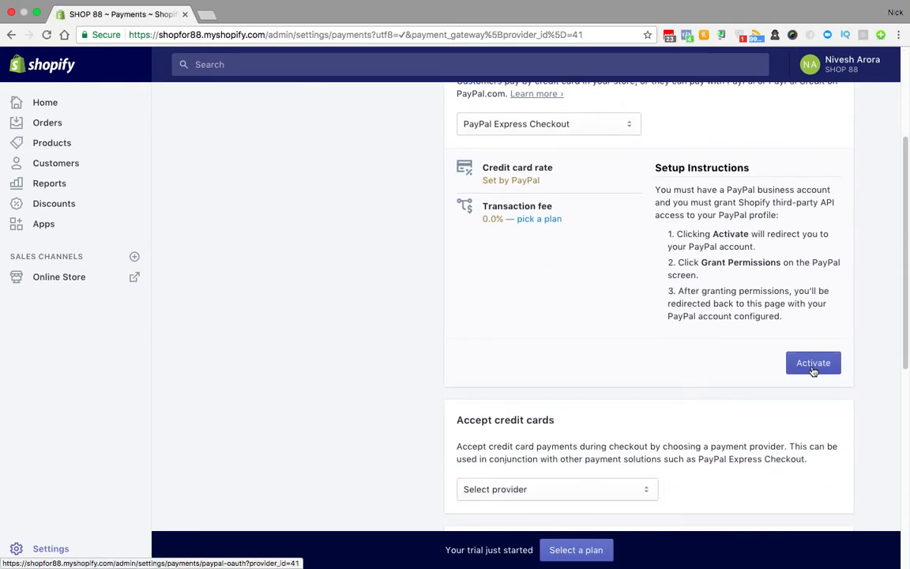
{"action": "left_click", "coordinate": [812, 363]}
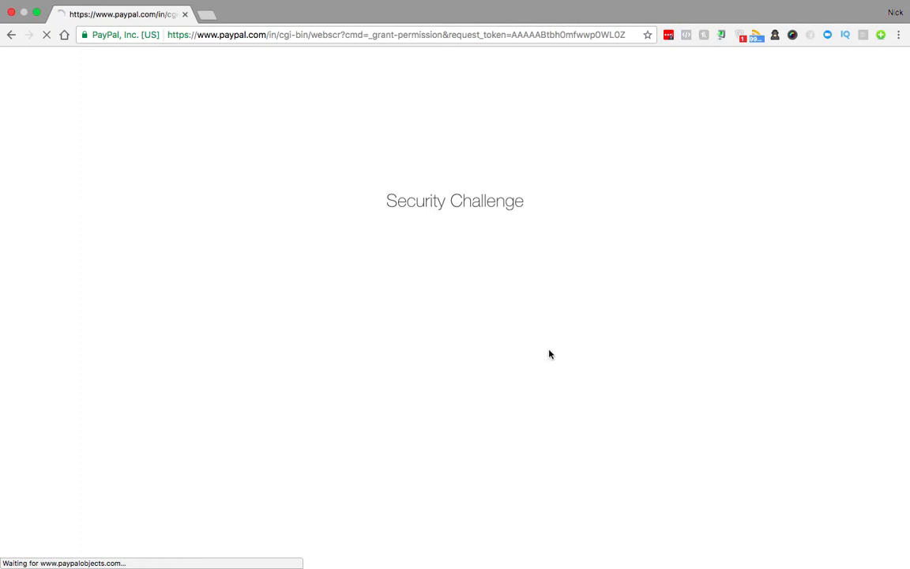
Step: Leave the credit card provider unselected and return to the Settings overview
{"action": "left_click", "coordinate": [12, 36]}
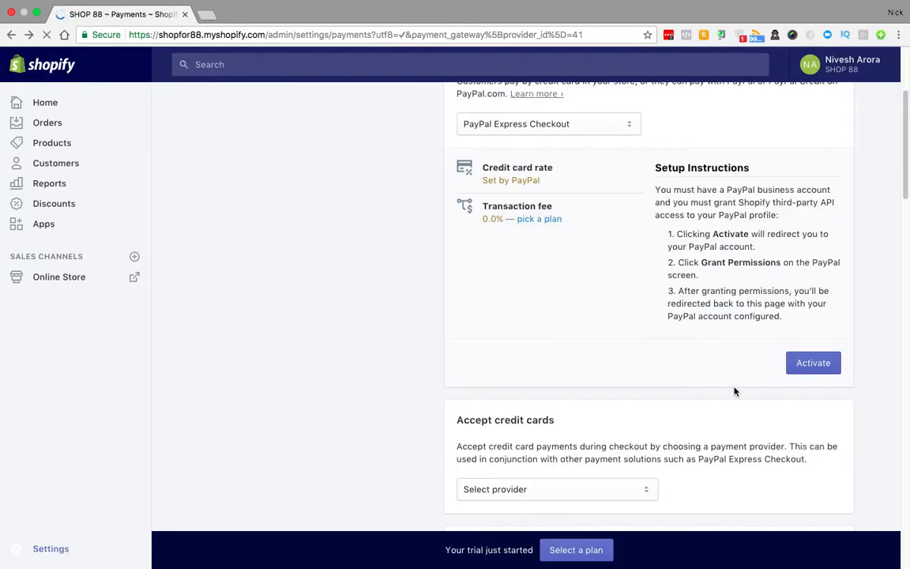
{"action": "scroll", "coordinate": [839, 291], "scroll_direction": "down", "scroll_amount": 3}
{"action": "scroll", "coordinate": [839, 292], "scroll_direction": "down", "scroll_amount": 5}
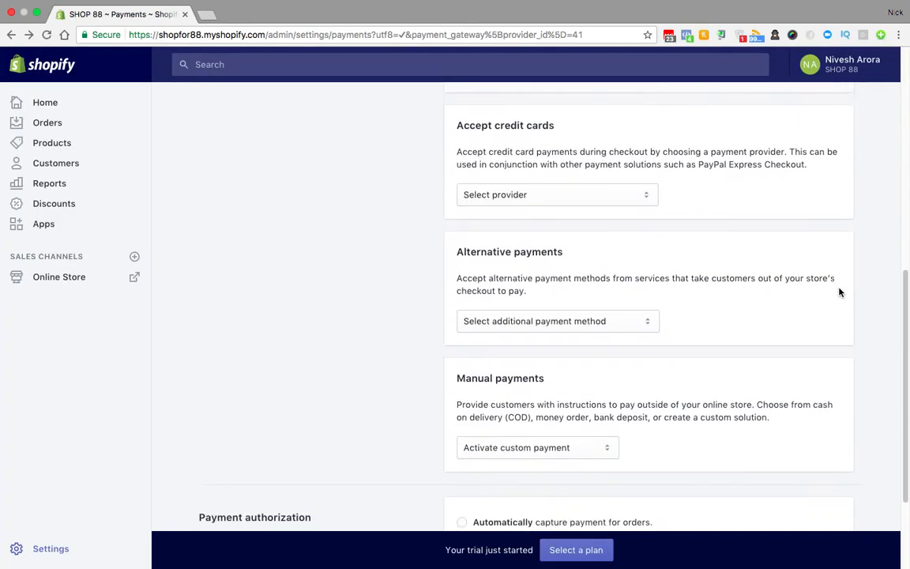
{"action": "scroll", "coordinate": [839, 292], "scroll_direction": "up", "scroll_amount": 3}
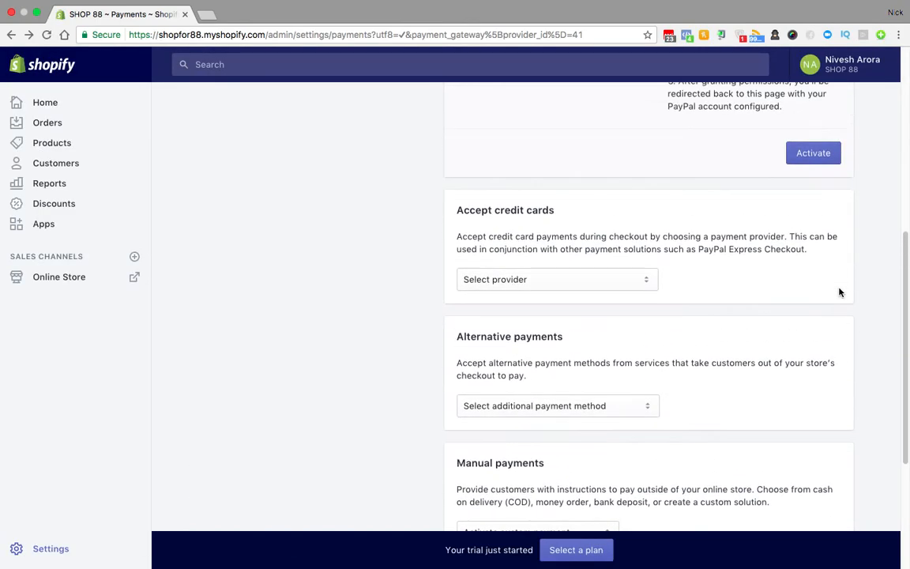
{"action": "left_click", "coordinate": [601, 281]}
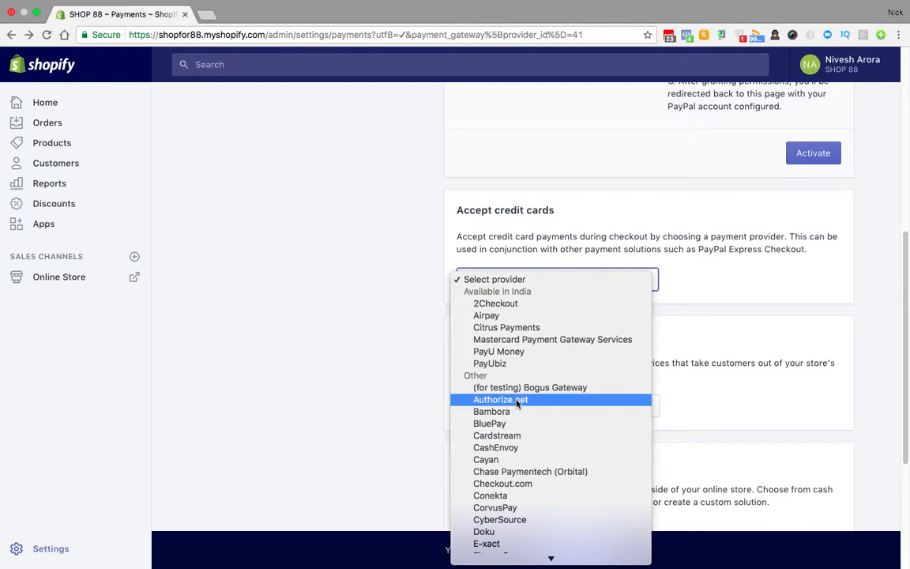
{"action": "left_click", "coordinate": [737, 390]}
{"action": "scroll", "coordinate": [739, 390], "scroll_direction": "up", "scroll_amount": 4}
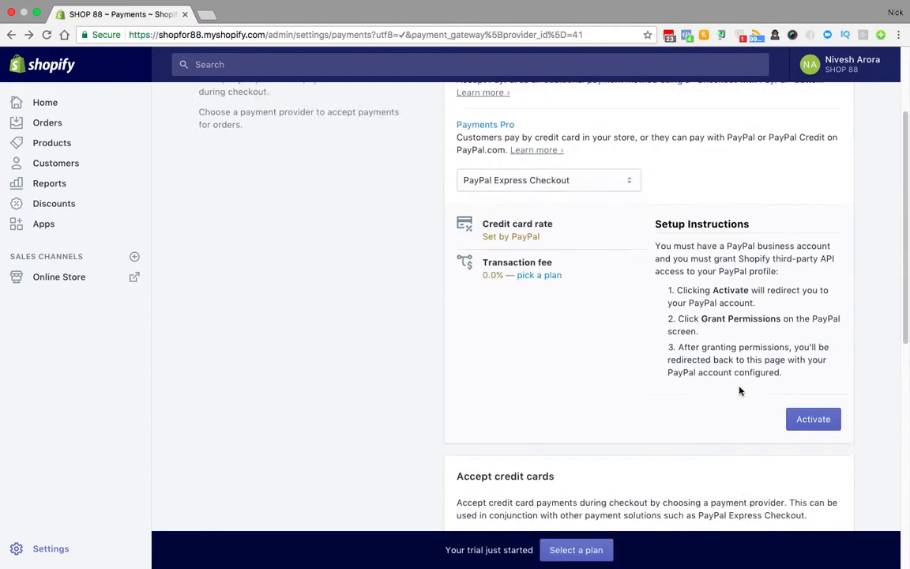
{"action": "scroll", "coordinate": [739, 390], "scroll_direction": "up", "scroll_amount": 3}
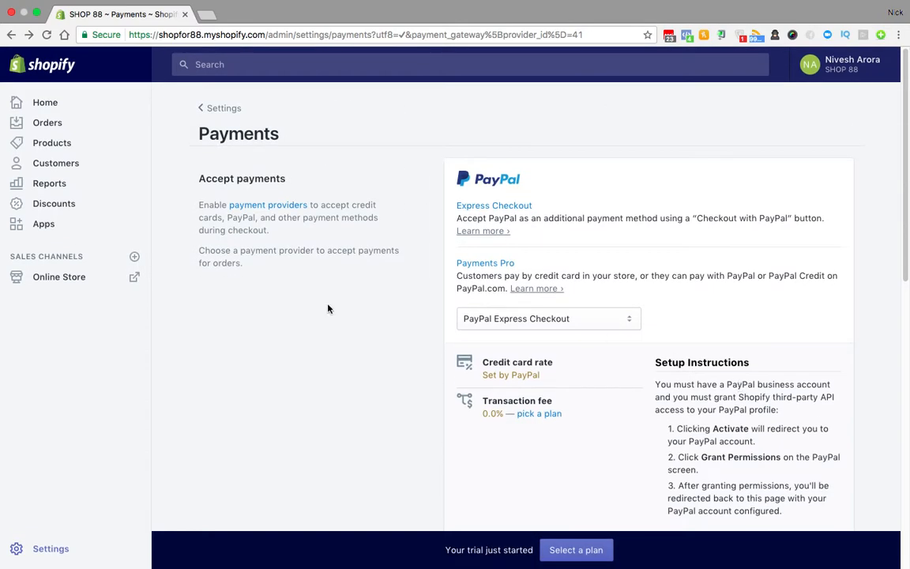
{"action": "left_click", "coordinate": [217, 109]}
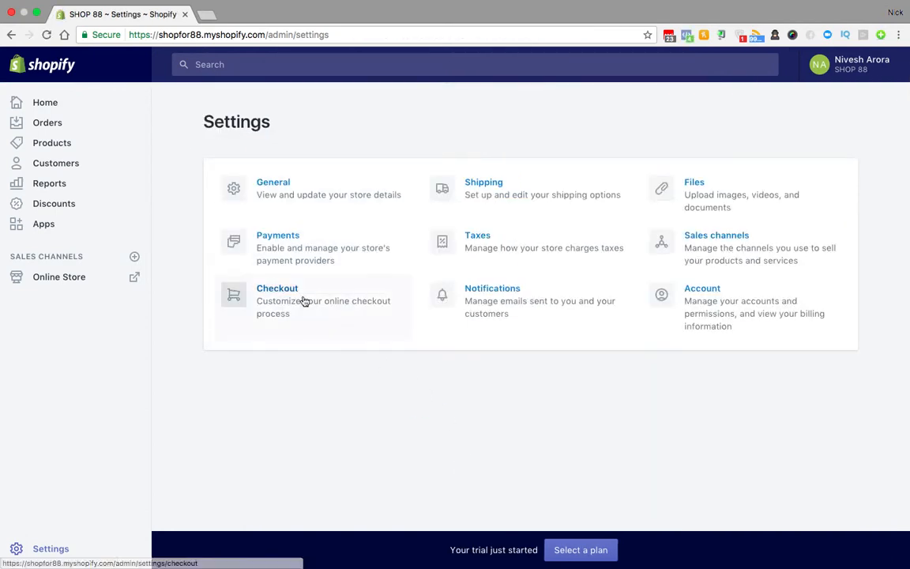
Step: In Checkout settings, make accounts optional and require first and last name and phone number
{"action": "left_click", "coordinate": [284, 290]}
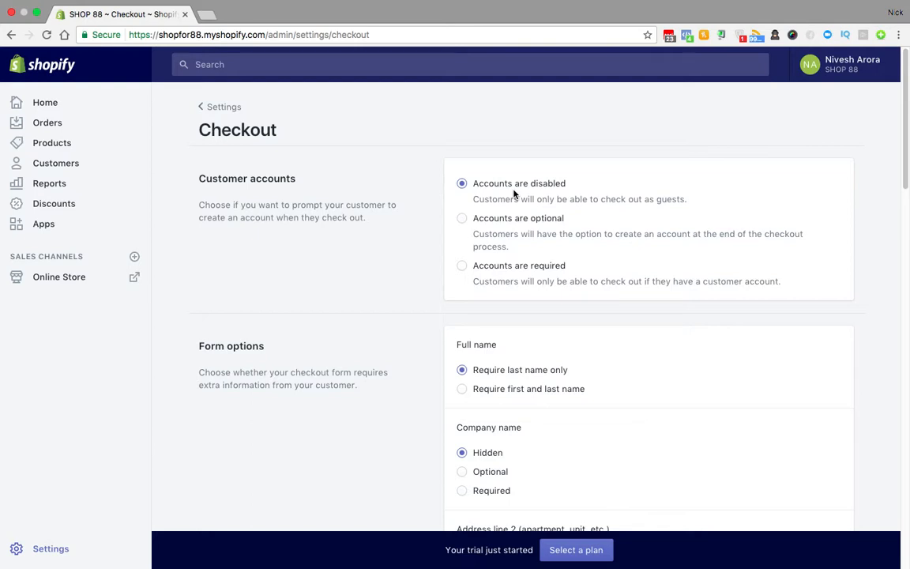
{"action": "left_click", "coordinate": [462, 218]}
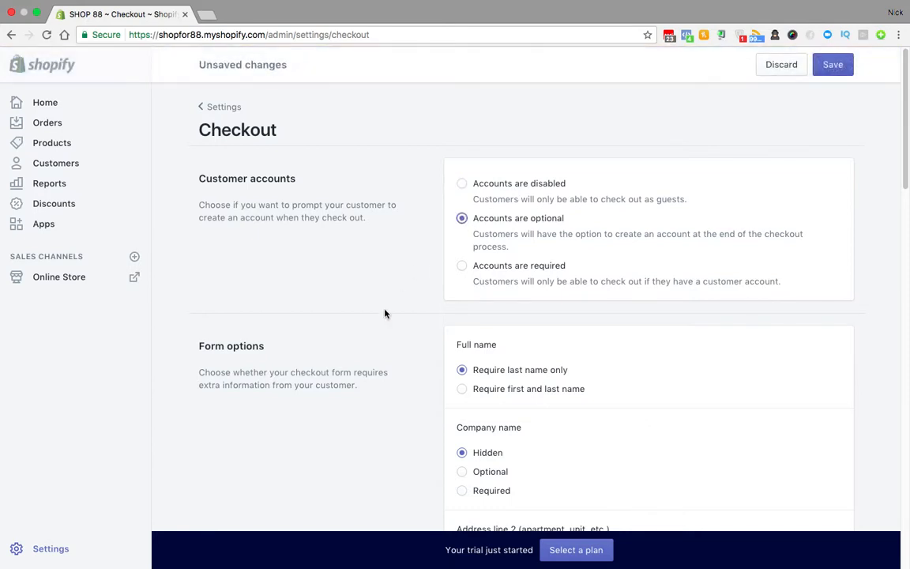
{"action": "scroll", "coordinate": [384, 313], "scroll_direction": "down", "scroll_amount": 2}
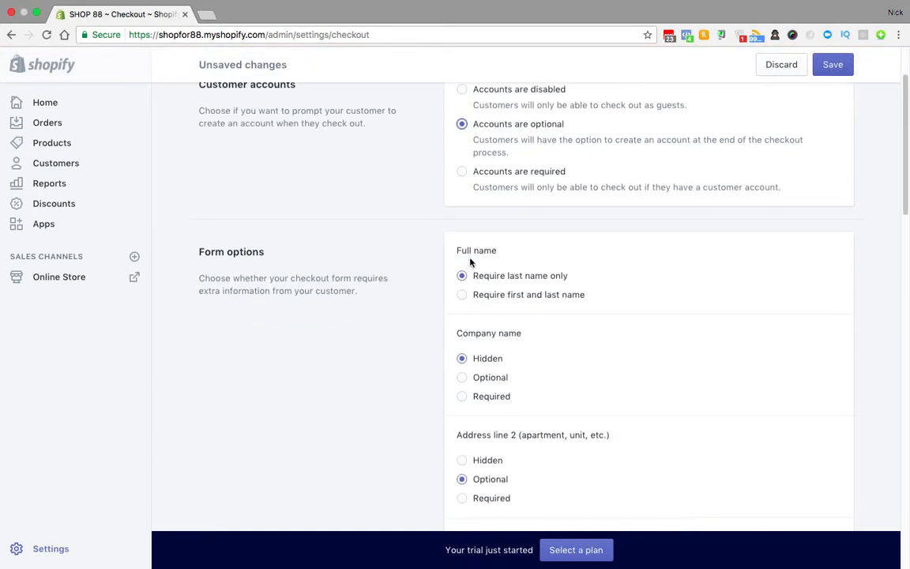
{"action": "left_click", "coordinate": [462, 295]}
{"action": "scroll", "coordinate": [401, 351], "scroll_direction": "down", "scroll_amount": 2}
{"action": "scroll", "coordinate": [427, 324], "scroll_direction": "down", "scroll_amount": 2}
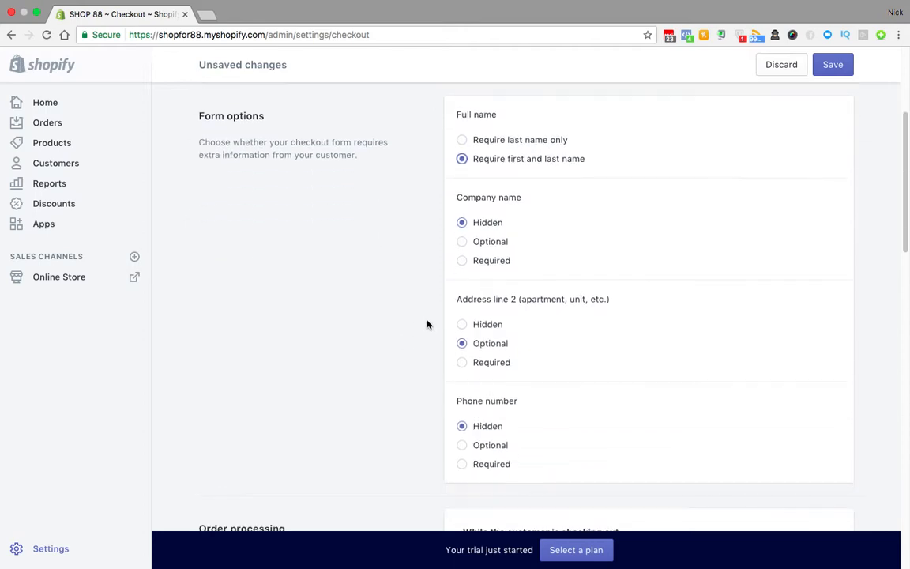
{"action": "scroll", "coordinate": [427, 323], "scroll_direction": "down", "scroll_amount": 4}
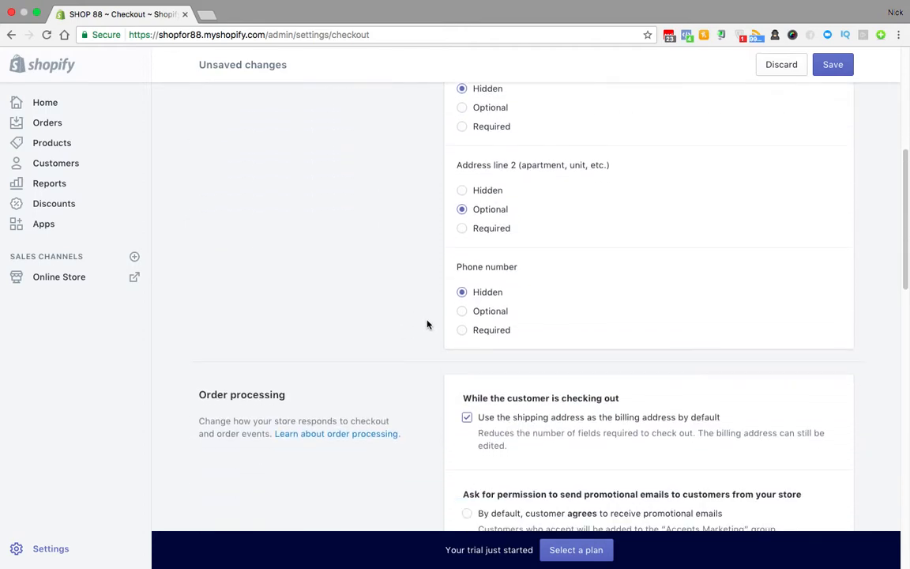
{"action": "left_click", "coordinate": [462, 331]}
Step: Keep the shipping address as default billing address, save checkout settings, and return to Settings
{"action": "scroll", "coordinate": [371, 351], "scroll_direction": "down", "scroll_amount": 5}
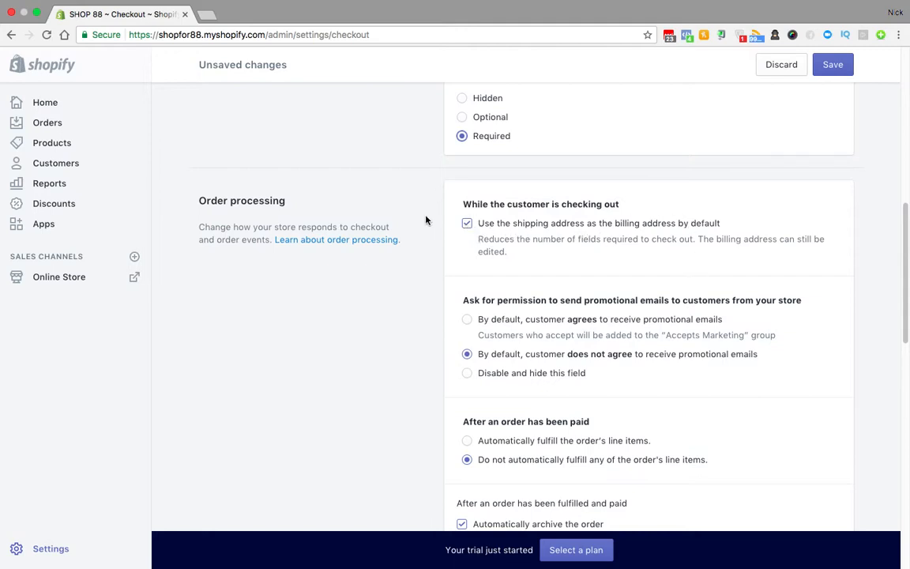
{"action": "left_click", "coordinate": [468, 224]}
{"action": "left_click", "coordinate": [468, 223]}
{"action": "scroll", "coordinate": [562, 284], "scroll_direction": "down", "scroll_amount": 2}
{"action": "scroll", "coordinate": [563, 284], "scroll_direction": "down", "scroll_amount": 4}
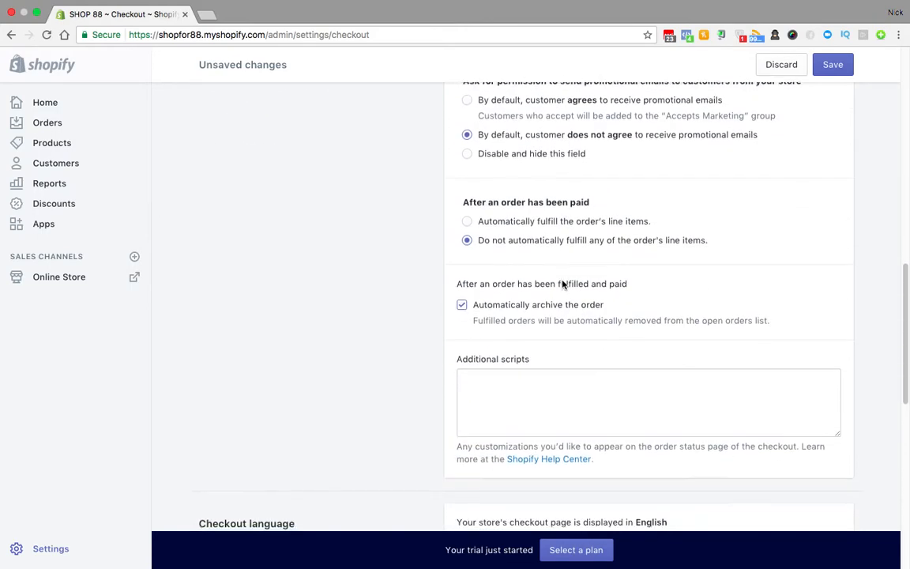
{"action": "scroll", "coordinate": [562, 280], "scroll_direction": "down", "scroll_amount": 2}
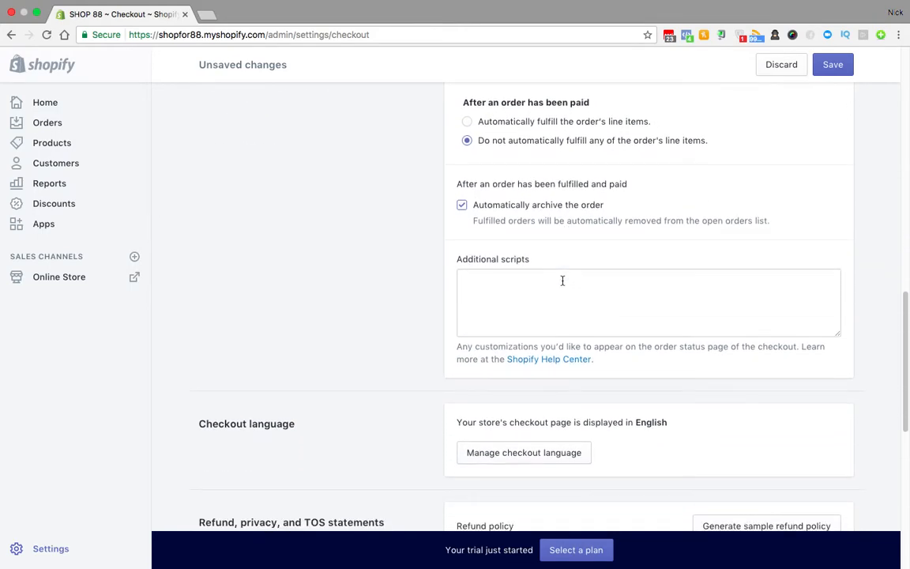
{"action": "scroll", "coordinate": [435, 272], "scroll_direction": "down", "scroll_amount": 2}
{"action": "scroll", "coordinate": [435, 271], "scroll_direction": "down", "scroll_amount": 1}
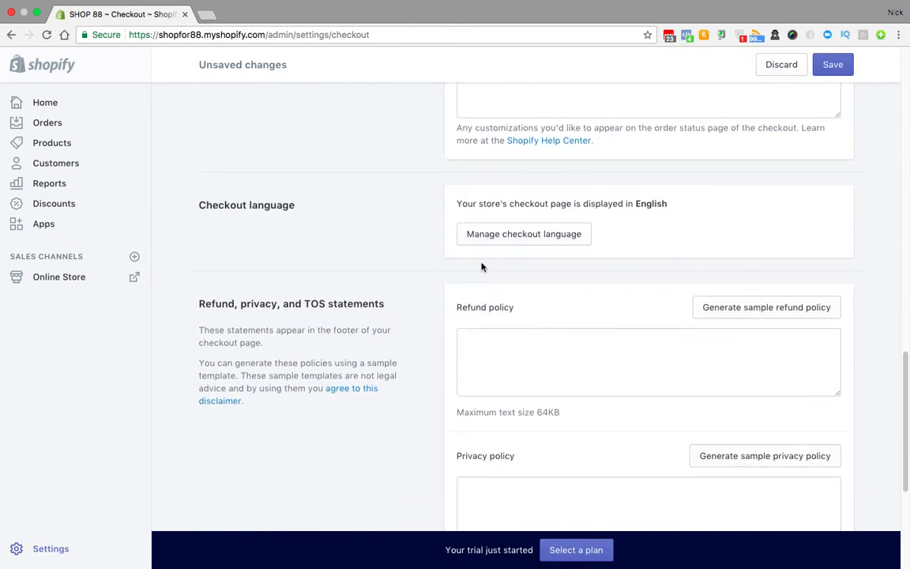
{"action": "scroll", "coordinate": [594, 286], "scroll_direction": "down", "scroll_amount": 5}
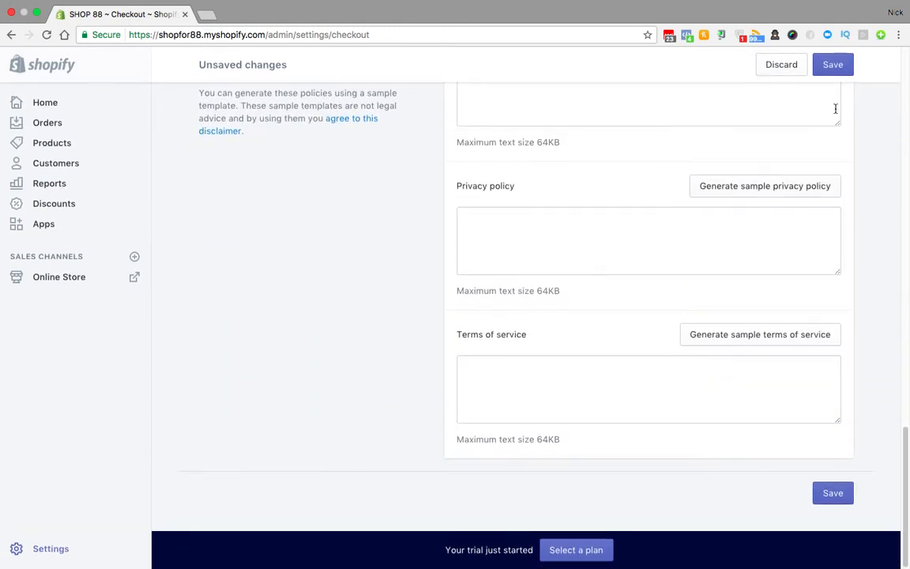
{"action": "left_click", "coordinate": [834, 56]}
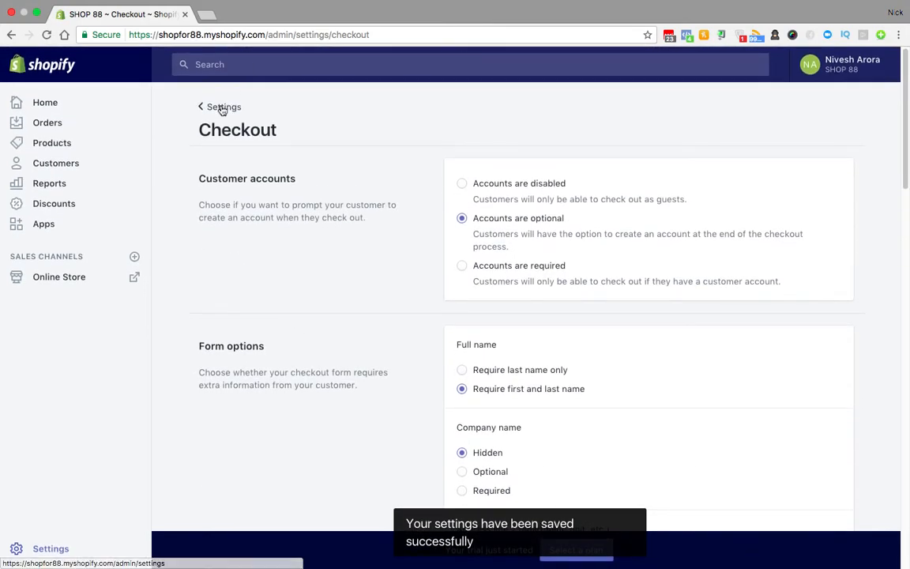
{"action": "left_click", "coordinate": [220, 108]}
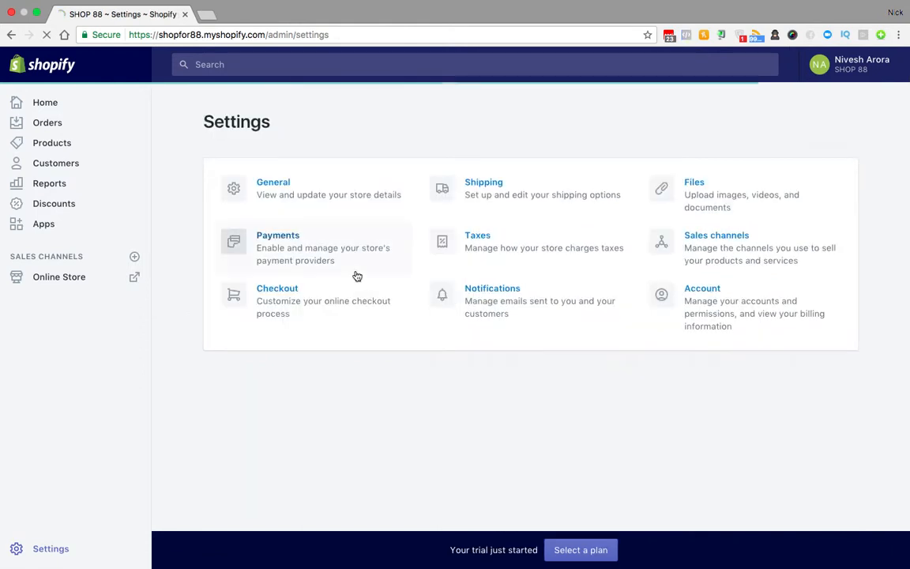
Step: Open Shipping settings and view the Domestic India ($10.00, $20.00) and Rest of World zones
{"action": "left_click", "coordinate": [503, 187]}
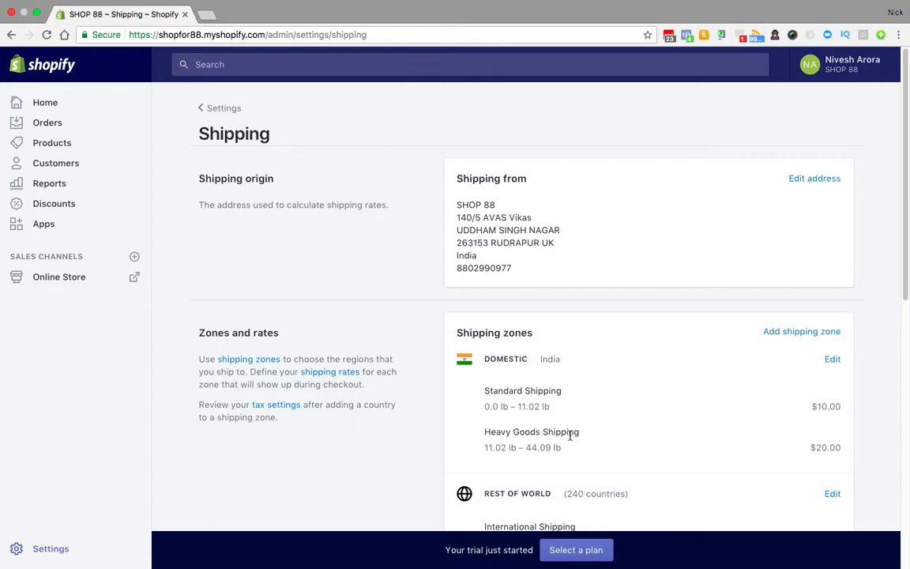
{"action": "scroll", "coordinate": [569, 434], "scroll_direction": "down", "scroll_amount": 3}
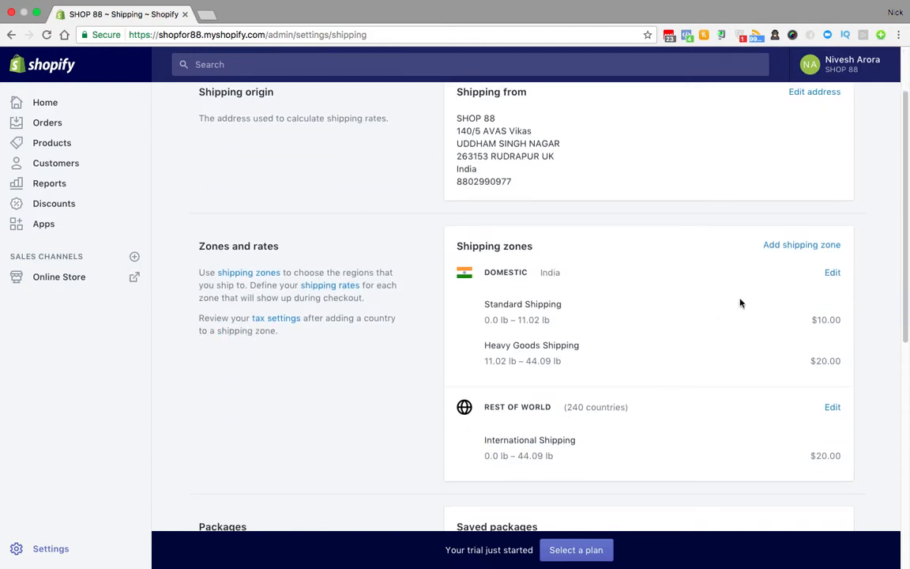
Step: Edit the Domestic zone, replacing India with the United States (62 of 62 states)
{"action": "left_click", "coordinate": [833, 274]}
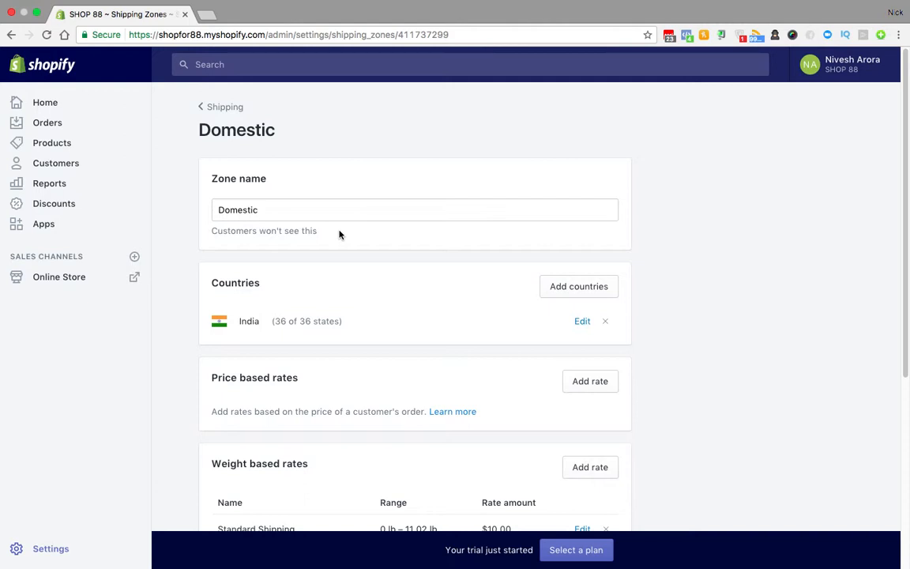
{"action": "scroll", "coordinate": [339, 234], "scroll_direction": "down", "scroll_amount": 2}
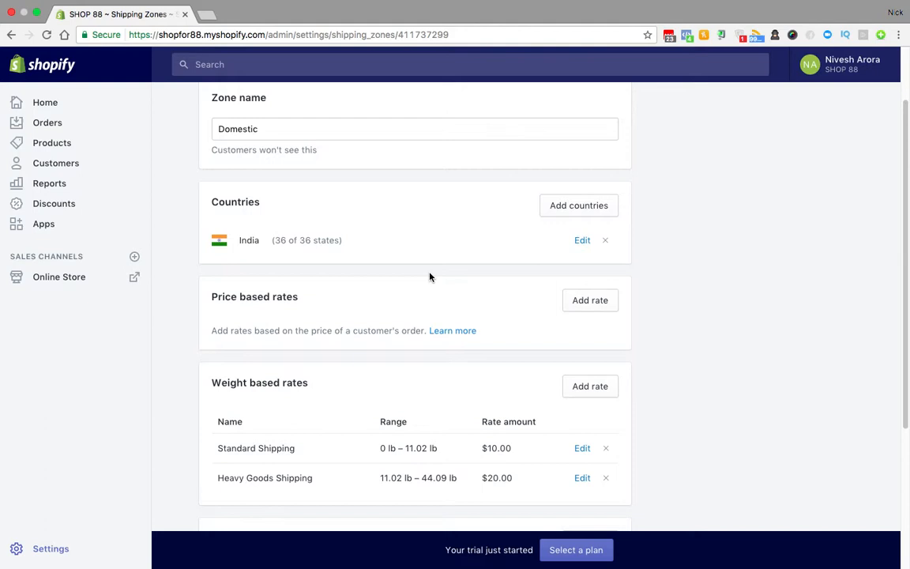
{"action": "left_click", "coordinate": [606, 240]}
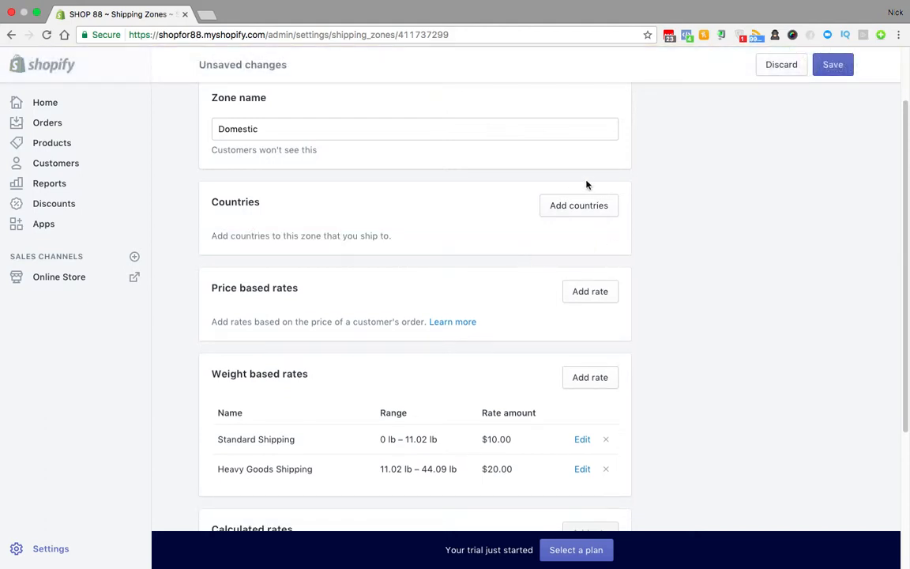
{"action": "left_click", "coordinate": [584, 210]}
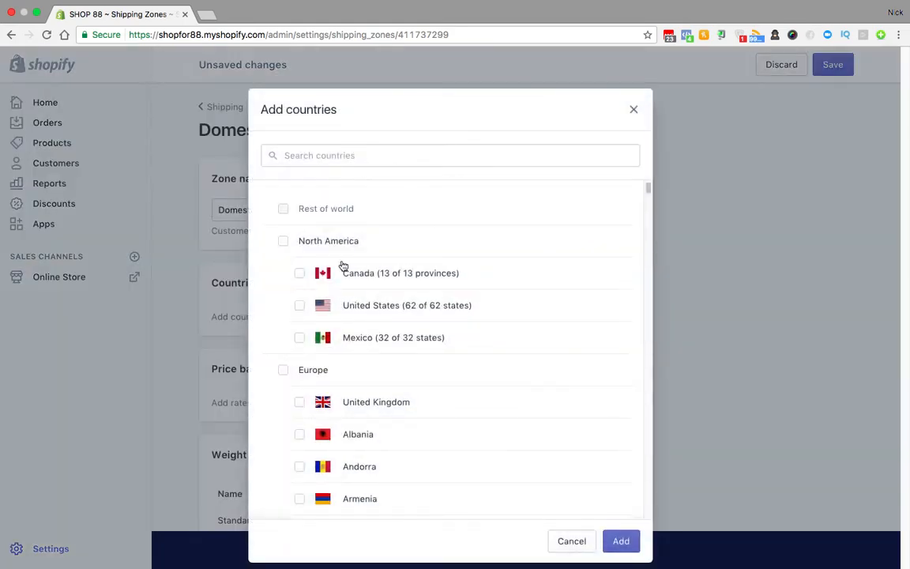
{"action": "left_click", "coordinate": [299, 305]}
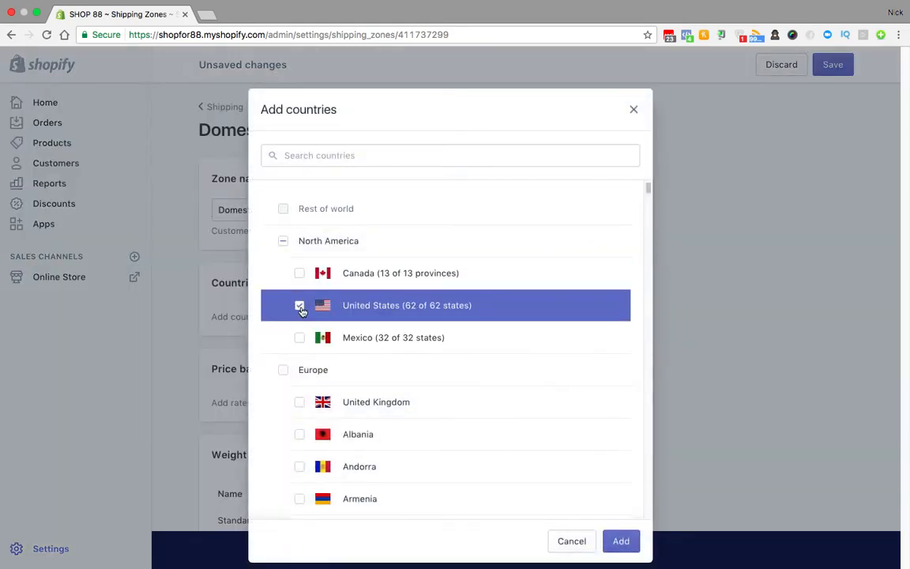
{"action": "left_click", "coordinate": [620, 540]}
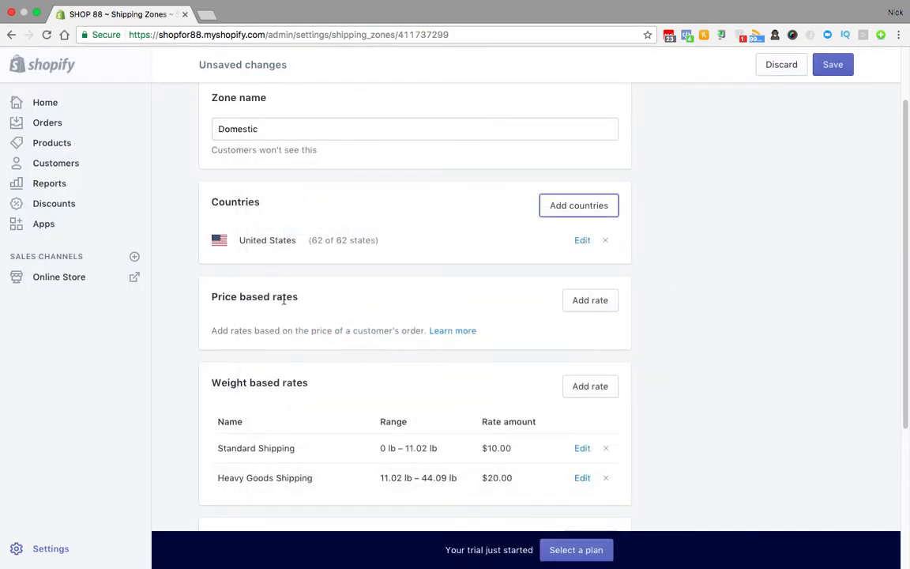
Step: Add a Standard Shipping price-based rate of $4.99 for orders from $0.00 to $75.00
{"action": "left_click", "coordinate": [588, 300]}
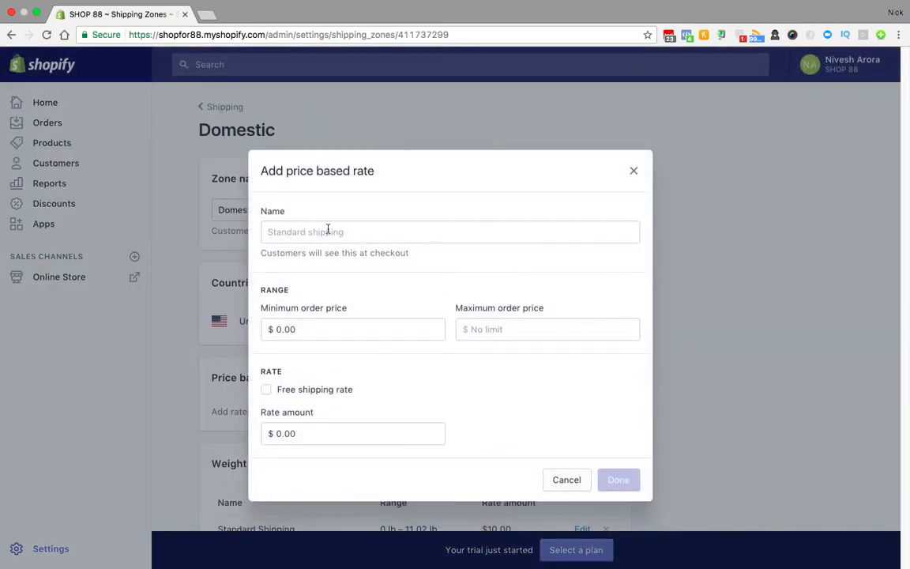
{"action": "left_click", "coordinate": [313, 232]}
{"action": "type", "text": "Standa"}
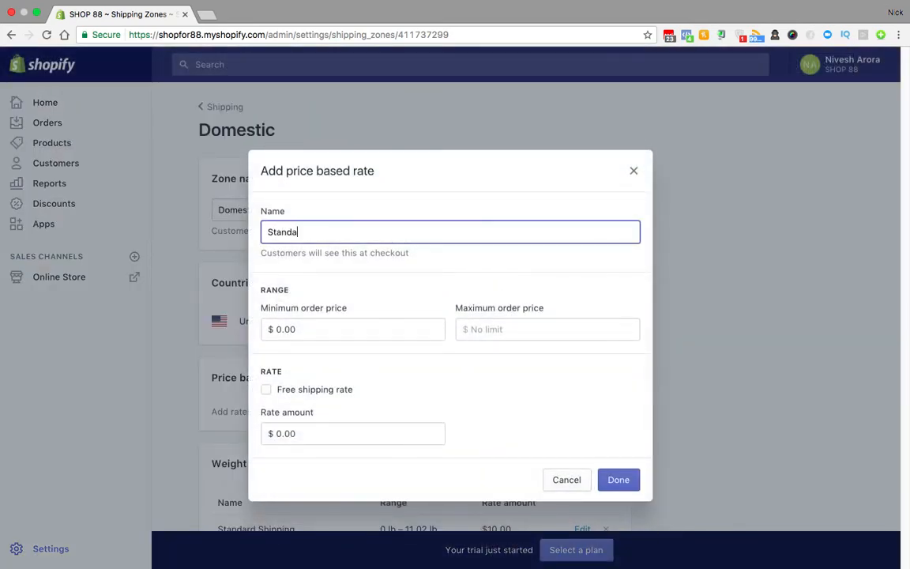
{"action": "type", "text": "rd Shipping"}
{"action": "left_click", "coordinate": [537, 326]}
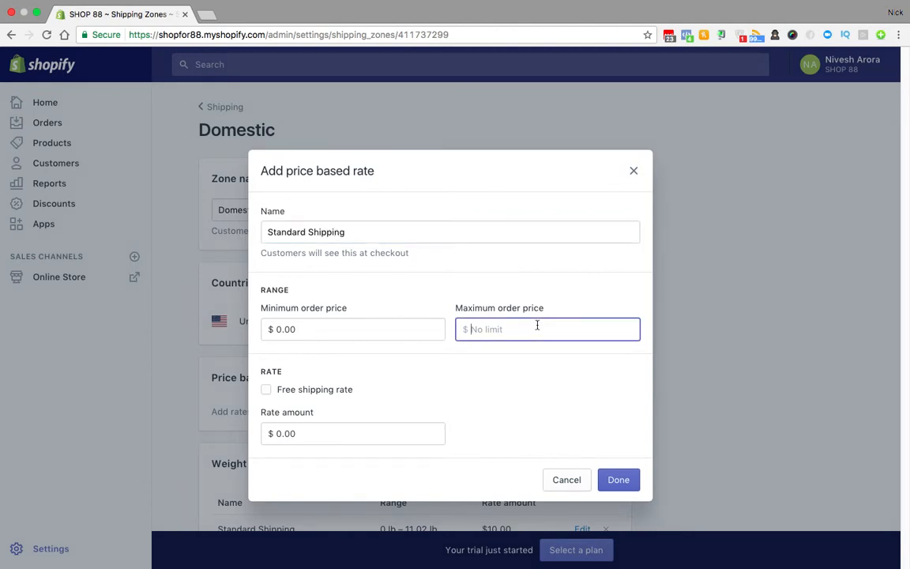
{"action": "type", "text": "75"}
{"action": "left_click_drag", "start_coordinate": [319, 435], "coordinate": [265, 437]}
{"action": "type", "text": "4.99"}
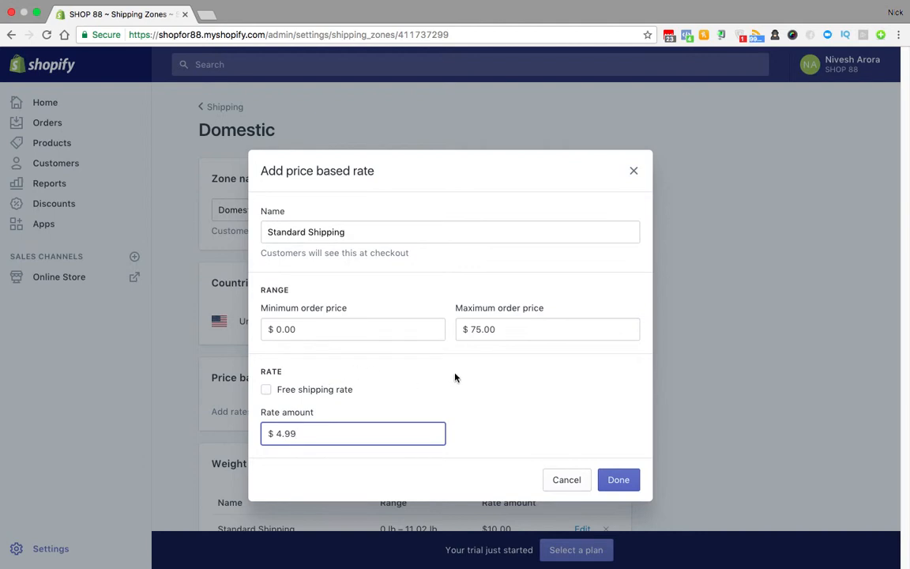
{"action": "left_click", "coordinate": [619, 480]}
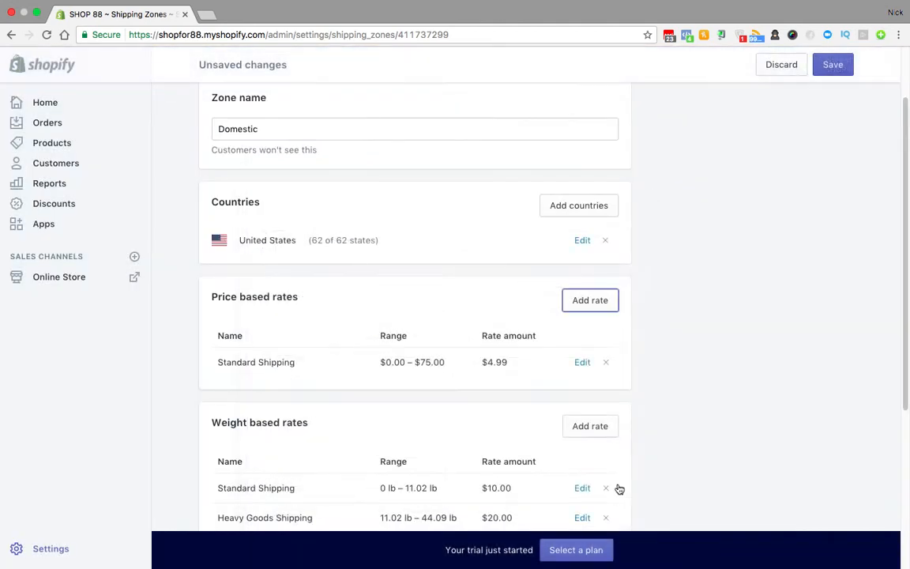
{"action": "left_click", "coordinate": [609, 301]}
Step: Add a Free shipping price-based rate that is free for orders of $76.00 and up
{"action": "left_click", "coordinate": [364, 227]}
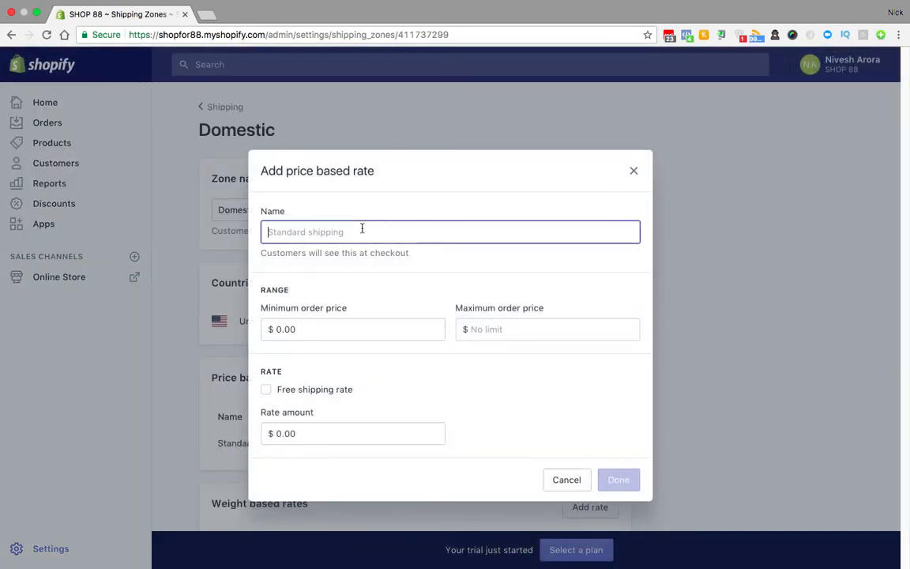
{"action": "type", "text": "Free shipp"}
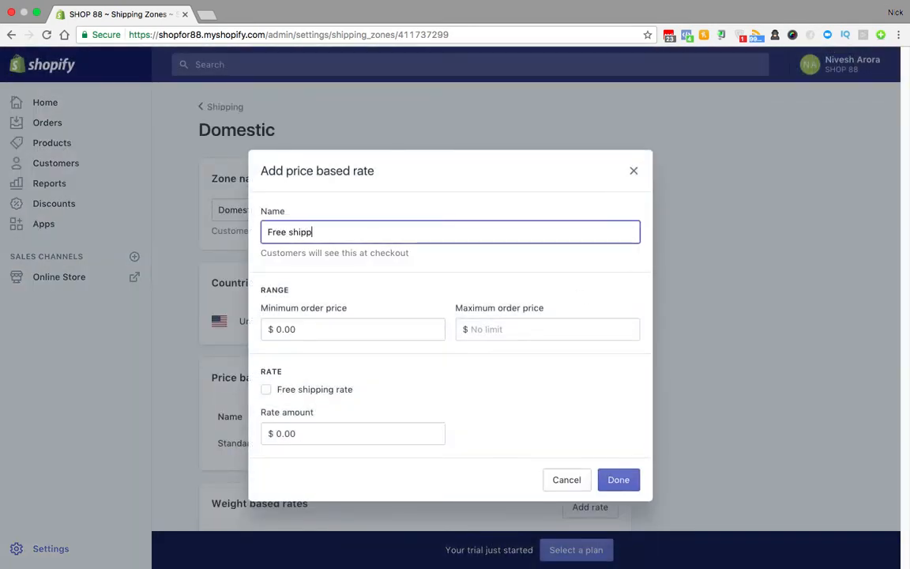
{"action": "type", "text": "ing"}
{"action": "left_click_drag", "start_coordinate": [315, 323], "coordinate": [212, 322]}
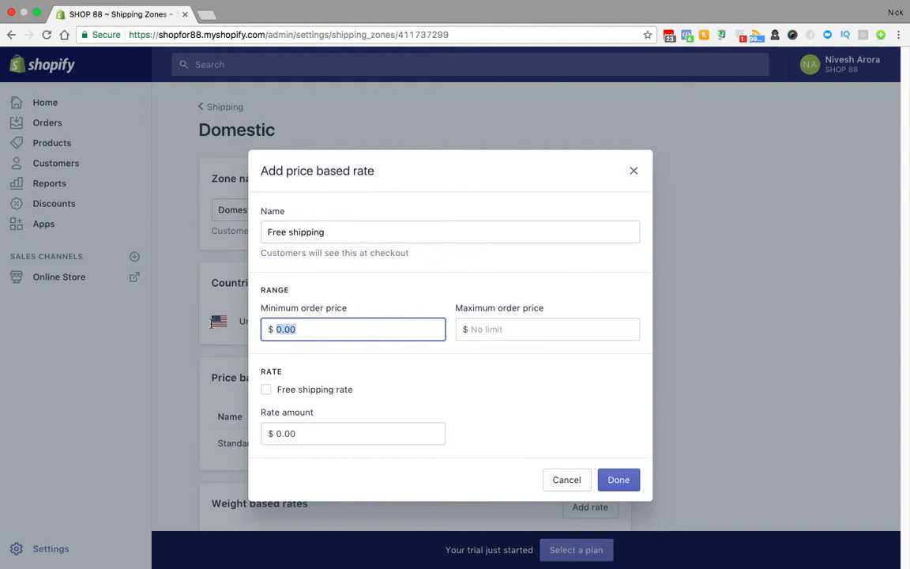
{"action": "type", "text": "7"}
{"action": "type", "text": "5"}
{"action": "type", "text": "6"}
{"action": "left_click", "coordinate": [294, 389]}
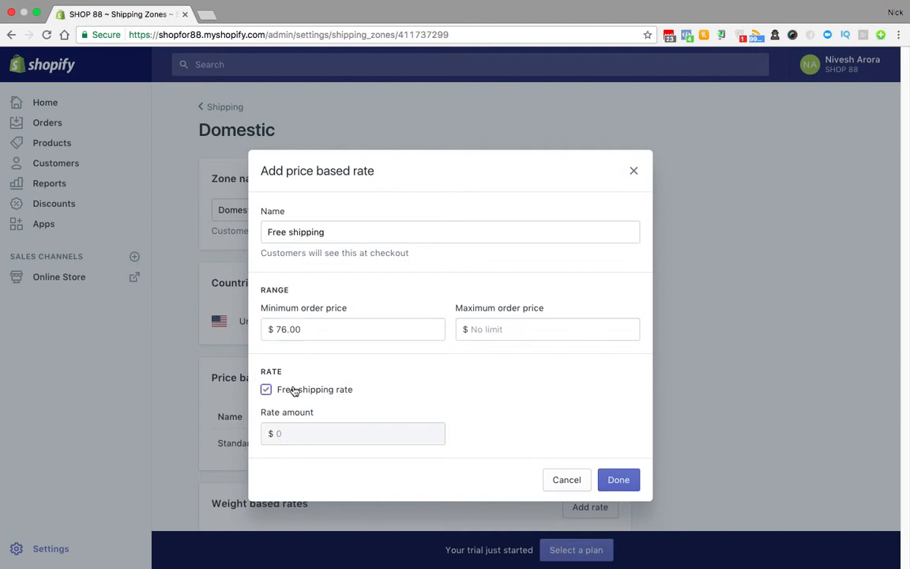
{"action": "left_click", "coordinate": [631, 482]}
{"action": "scroll", "coordinate": [622, 488], "scroll_direction": "down", "scroll_amount": 1}
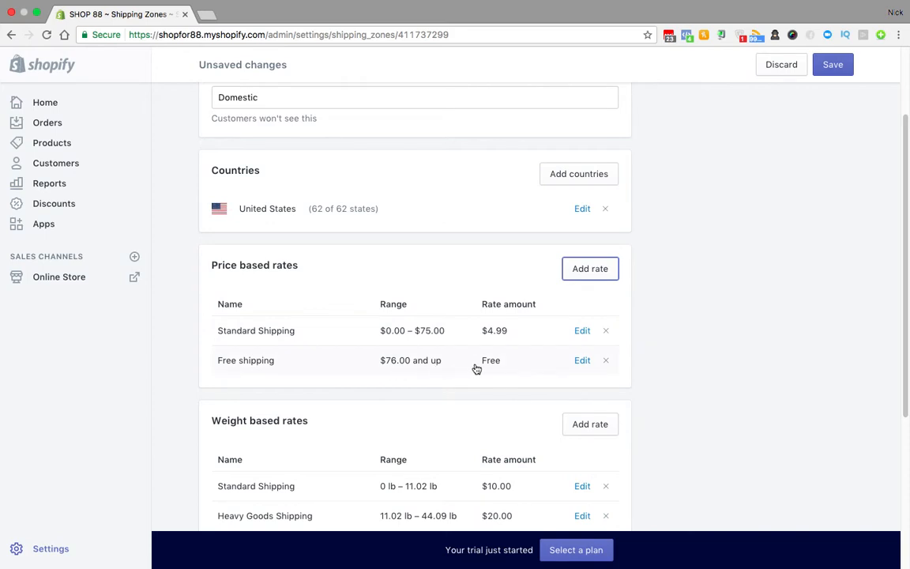
{"action": "scroll", "coordinate": [497, 368], "scroll_direction": "up", "scroll_amount": 2}
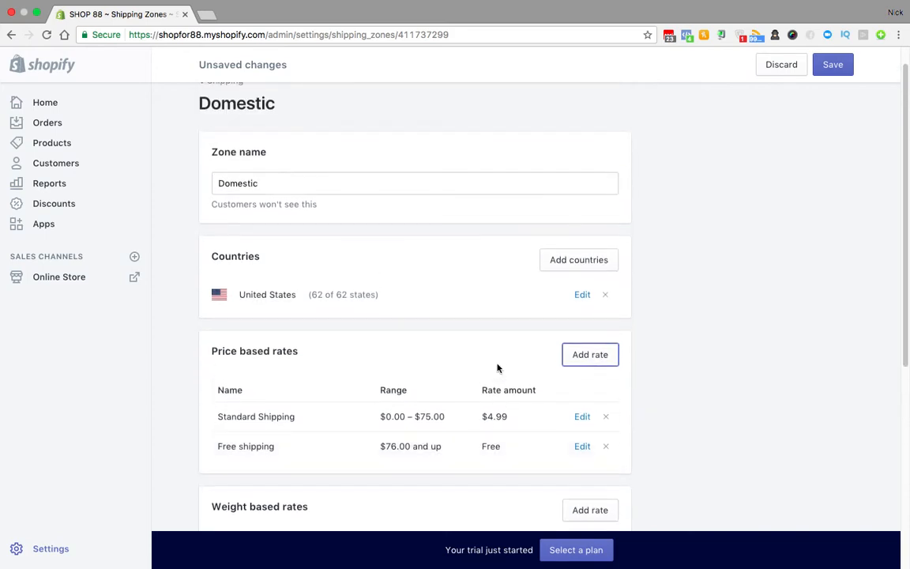
{"action": "scroll", "coordinate": [497, 368], "scroll_direction": "down", "scroll_amount": 2}
{"action": "scroll", "coordinate": [498, 368], "scroll_direction": "down", "scroll_amount": 2}
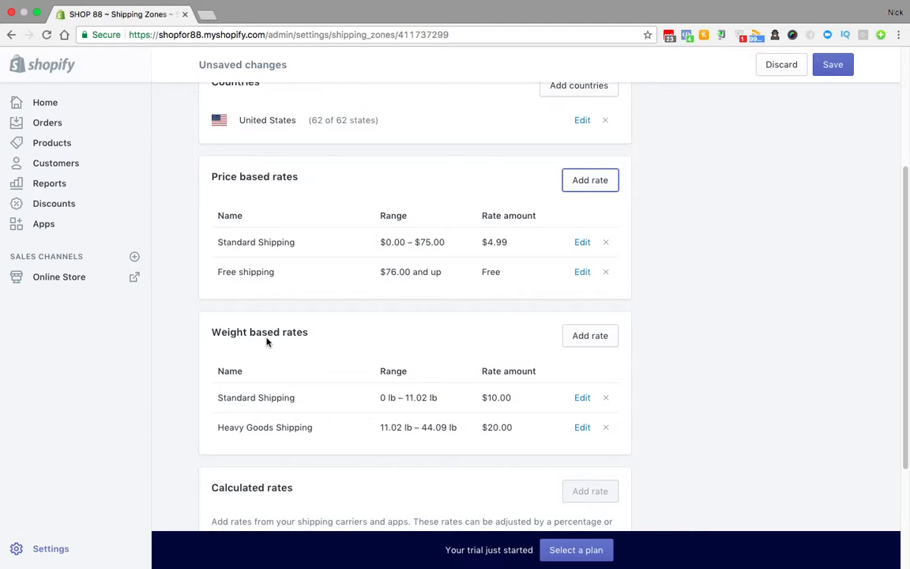
Step: Save the Domestic zone rates, then go back through Shipping to the Settings overview
{"action": "left_click", "coordinate": [842, 72]}
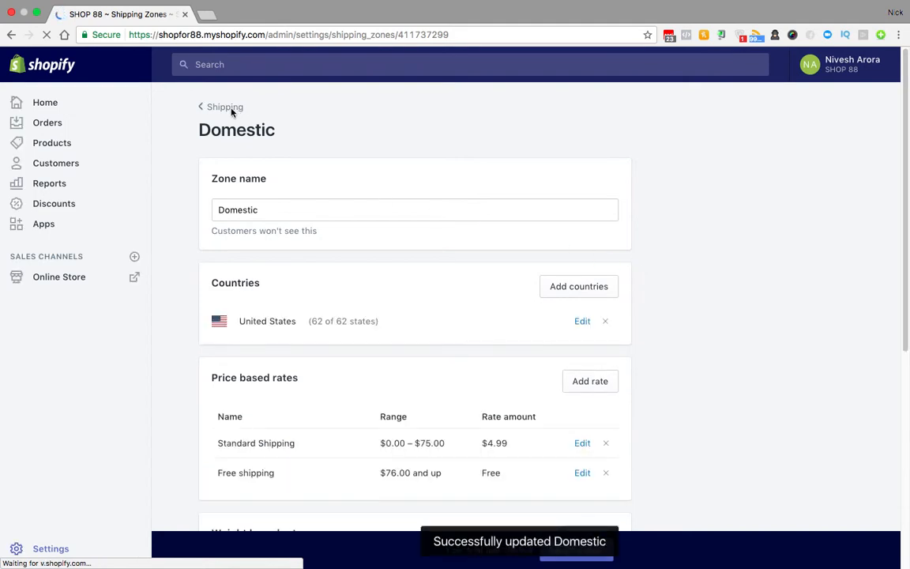
{"action": "left_click", "coordinate": [221, 108]}
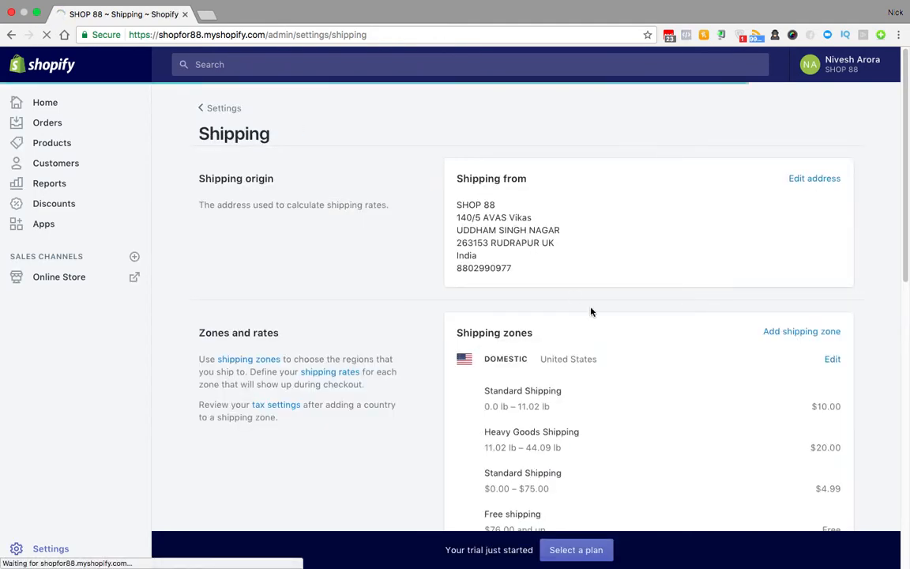
{"action": "left_click", "coordinate": [215, 109]}
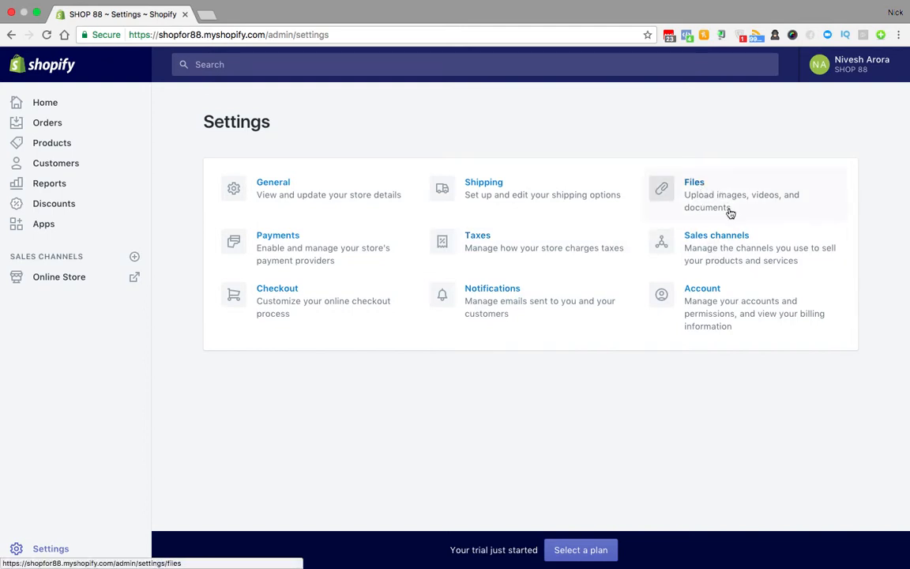
Step: Open Account settings and begin adding a staff account under Staff accounts (0 of 2)
{"action": "left_click", "coordinate": [710, 291]}
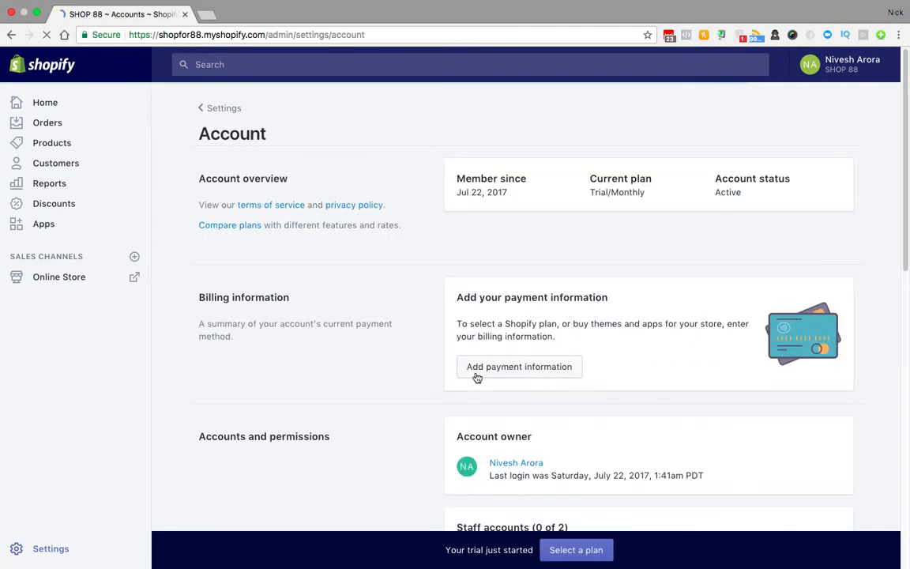
{"action": "scroll", "coordinate": [425, 250], "scroll_direction": "down", "scroll_amount": 5}
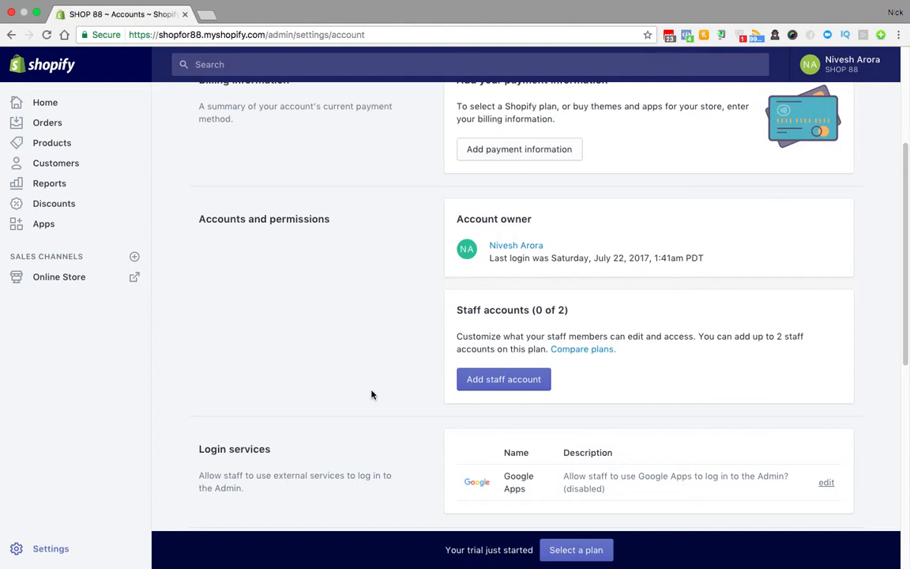
{"action": "left_click", "coordinate": [506, 378]}
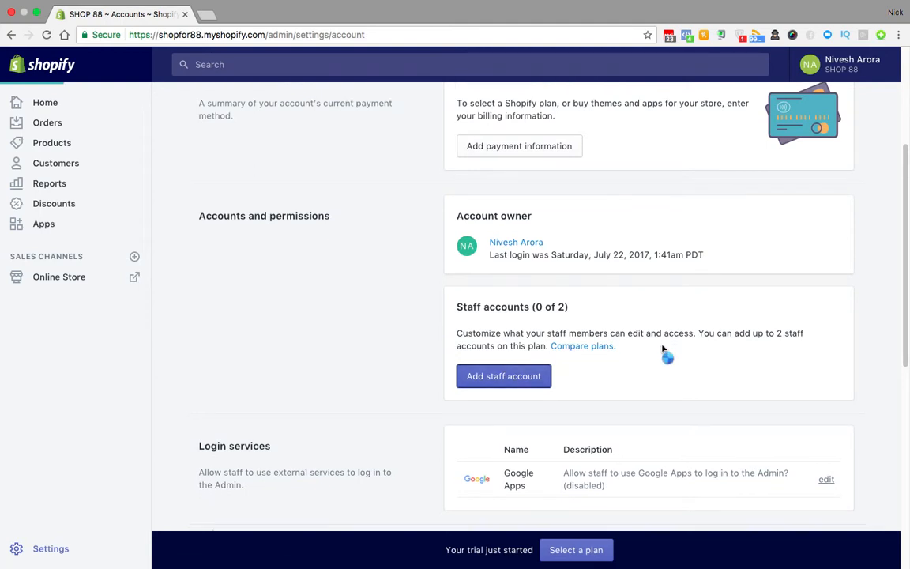
{"action": "scroll", "coordinate": [664, 351], "scroll_direction": "down", "scroll_amount": 2}
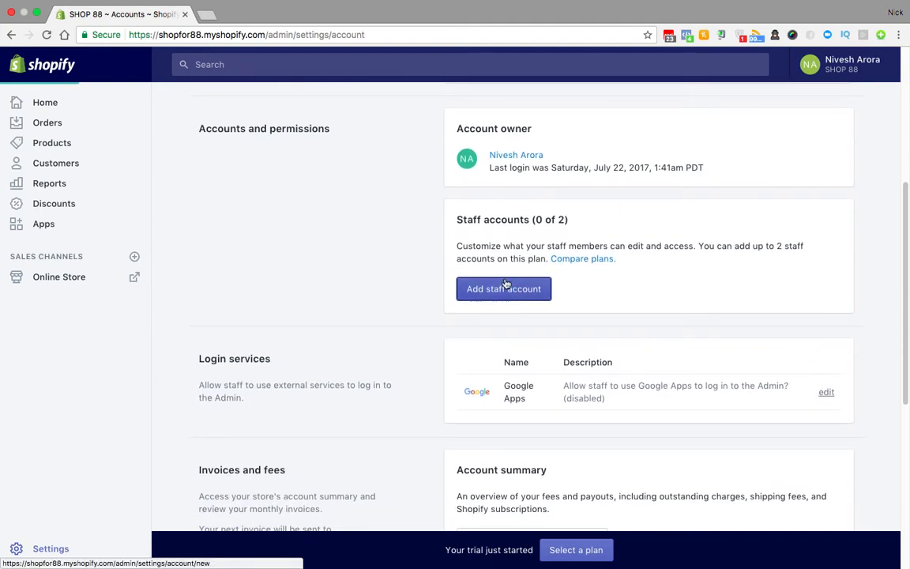
{"action": "left_click", "coordinate": [506, 284]}
Step: Enter the new staff member's first name and email address
{"action": "left_click", "coordinate": [519, 197]}
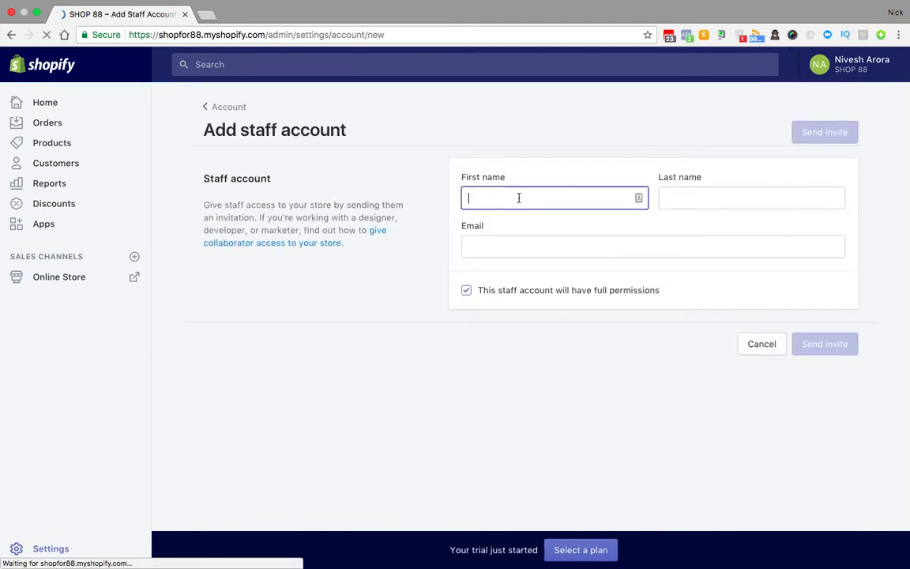
{"action": "type", "text": "john"}
{"action": "key", "text": "Tab"}
{"action": "key", "text": "Tab"}
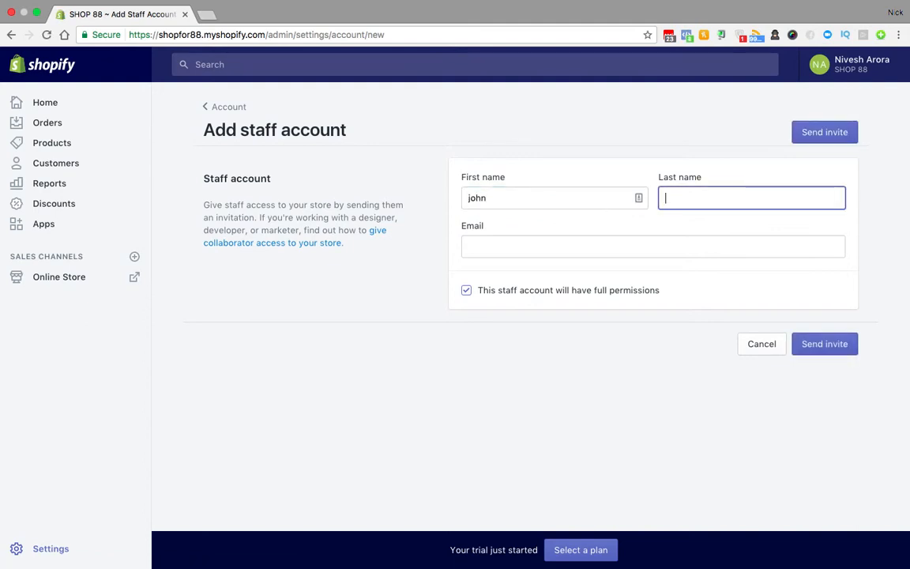
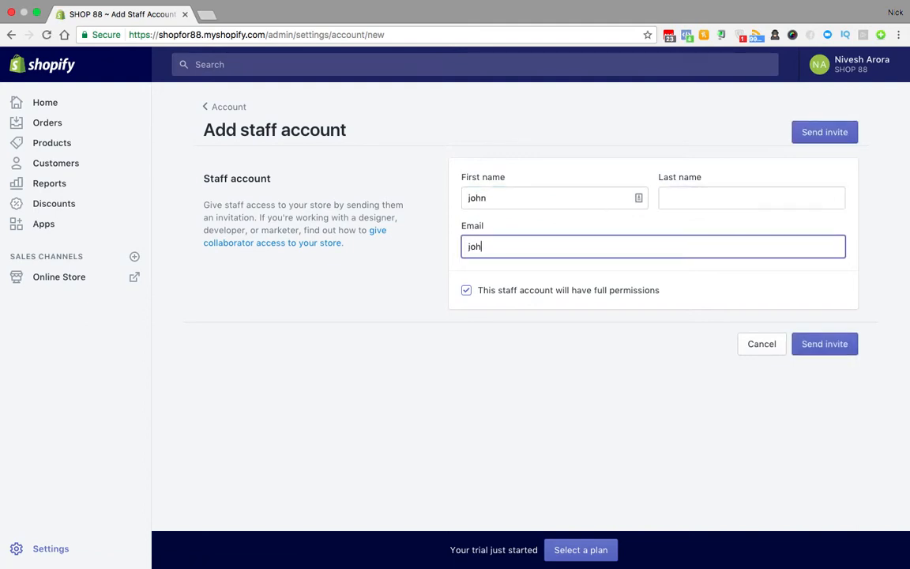
Step: Turn off full permissions, then abandon the invite and return to Settings
{"action": "left_click", "coordinate": [466, 290]}
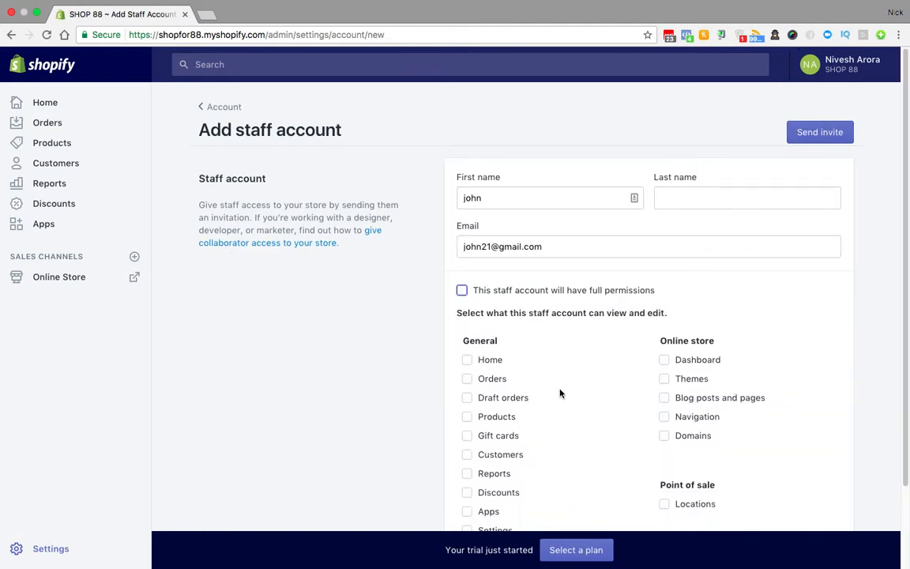
{"action": "scroll", "coordinate": [560, 393], "scroll_direction": "down", "scroll_amount": 2}
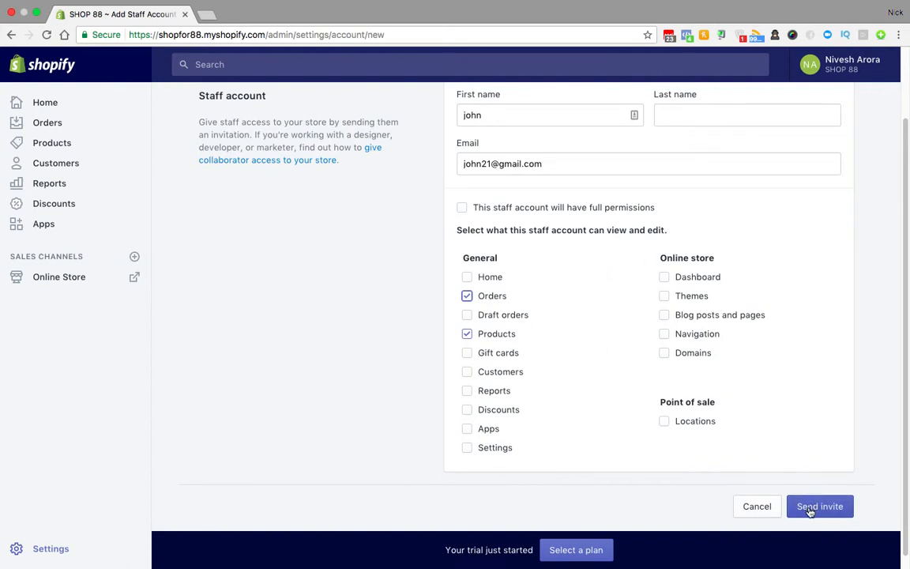
{"action": "scroll", "coordinate": [746, 507], "scroll_direction": "up", "scroll_amount": 3}
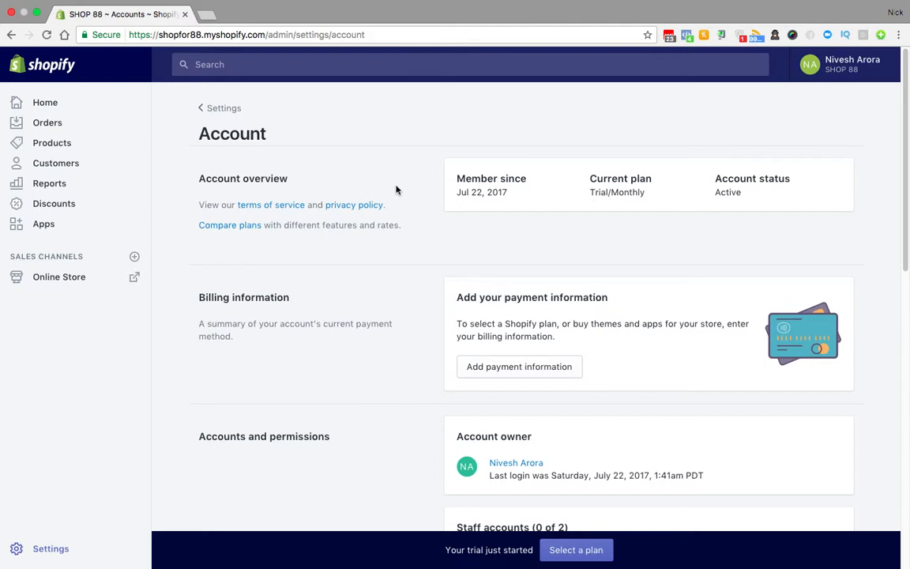
{"action": "left_click", "coordinate": [225, 114]}
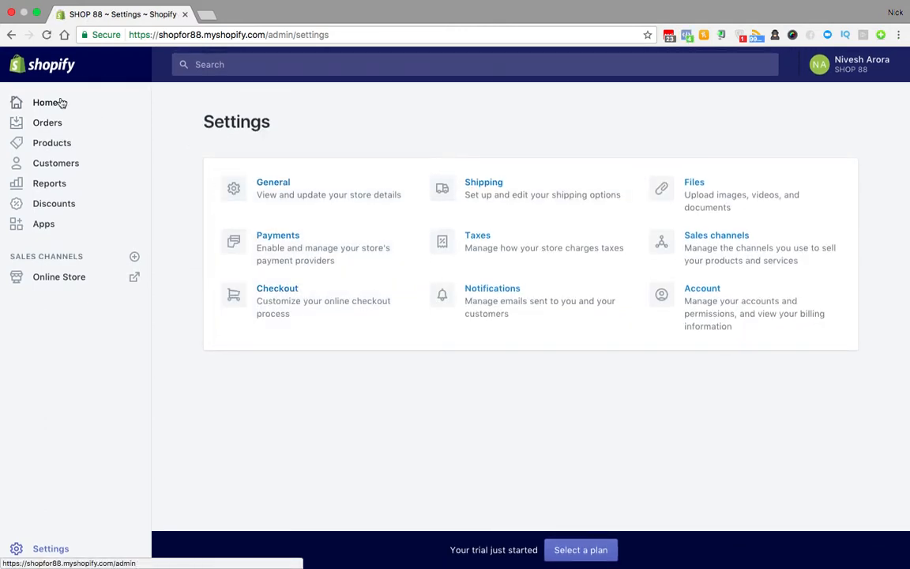
Step: Start a new product titled 'Dog Shirt', then open a blank browser tab beside it
{"action": "left_click", "coordinate": [66, 150]}
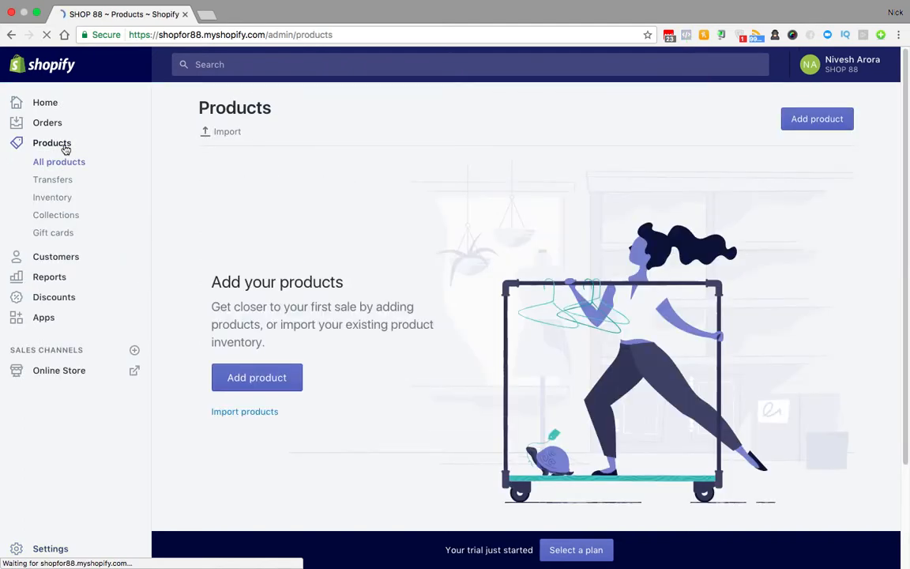
{"action": "left_click", "coordinate": [283, 389]}
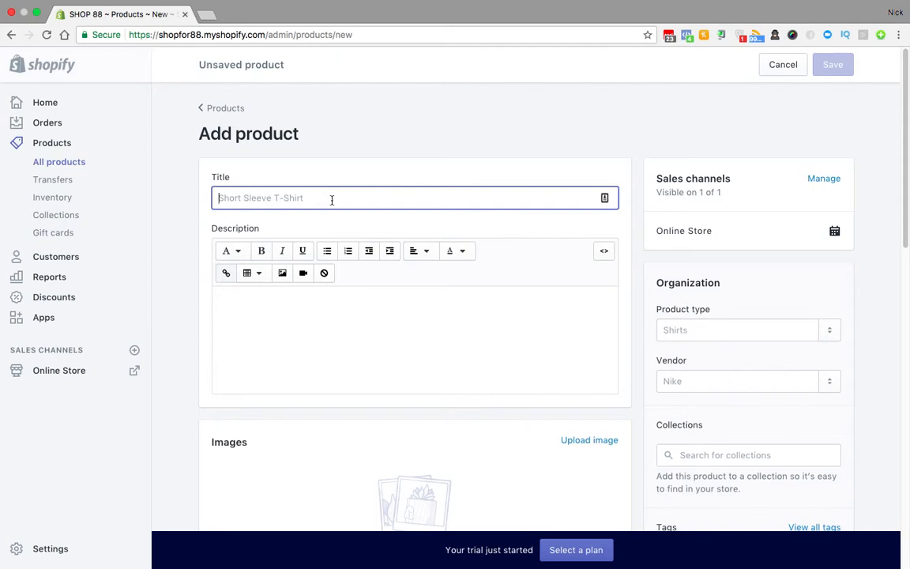
{"action": "type", "text": "Dog Shirt"}
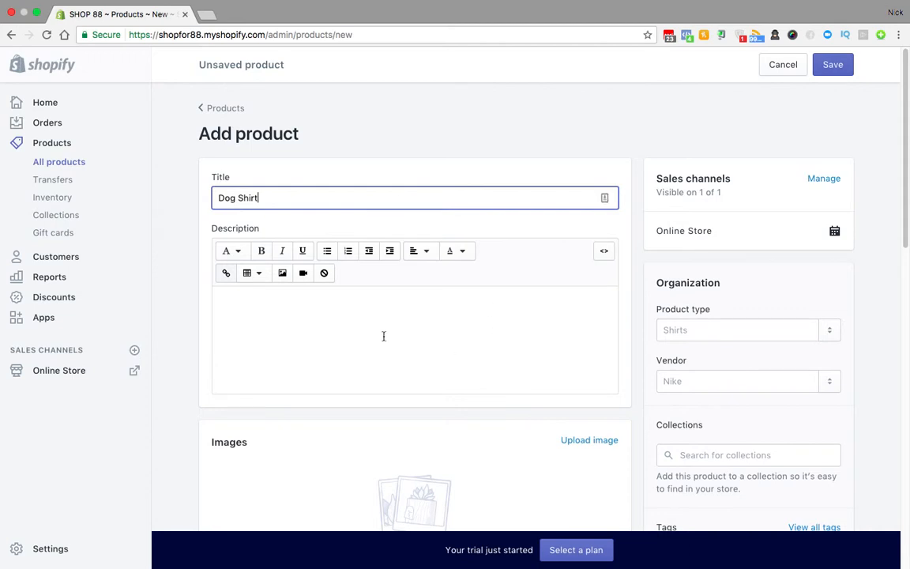
{"action": "left_click", "coordinate": [355, 319]}
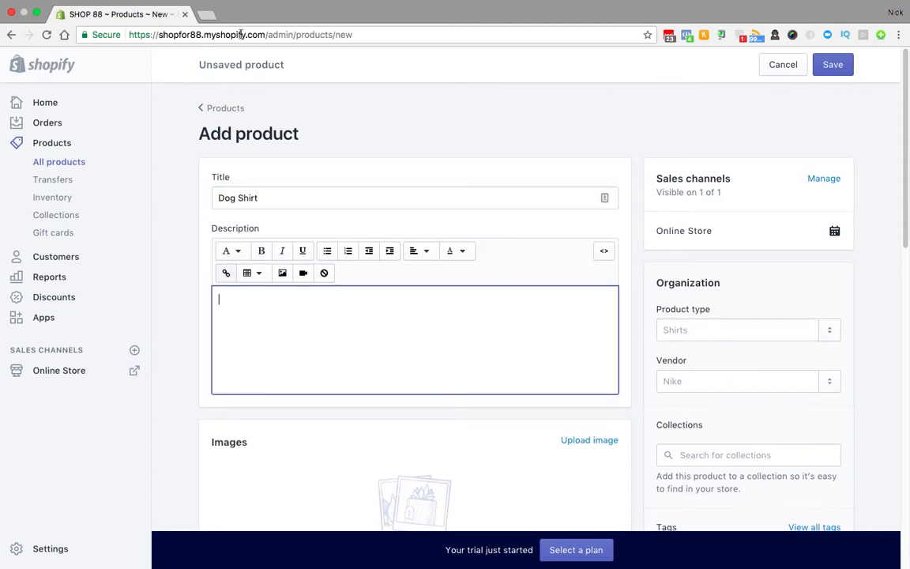
{"action": "left_click", "coordinate": [207, 13]}
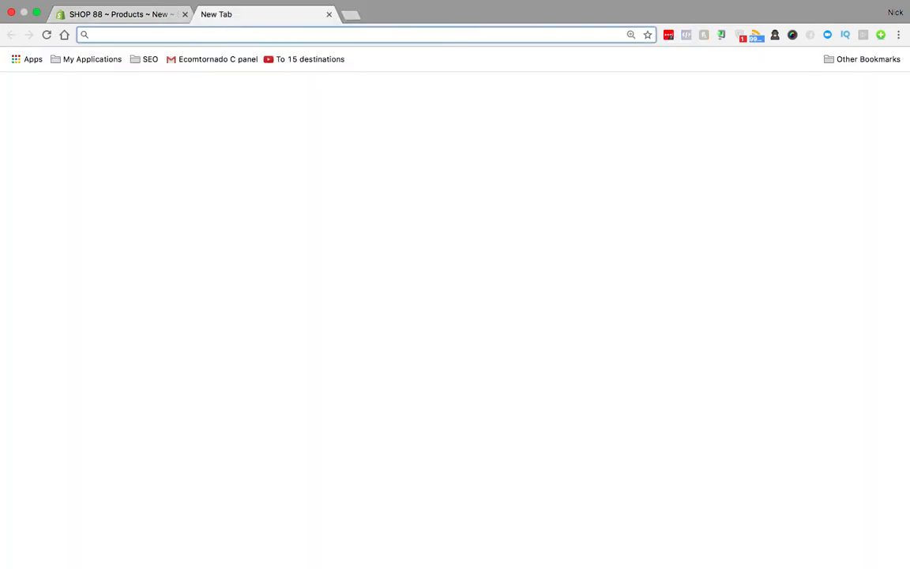
Step: Search Google Images for 'dog shirt' and preview the guide dog T-shirt result
{"action": "type", "text": "dog shirt"}
{"action": "key", "text": "Return"}
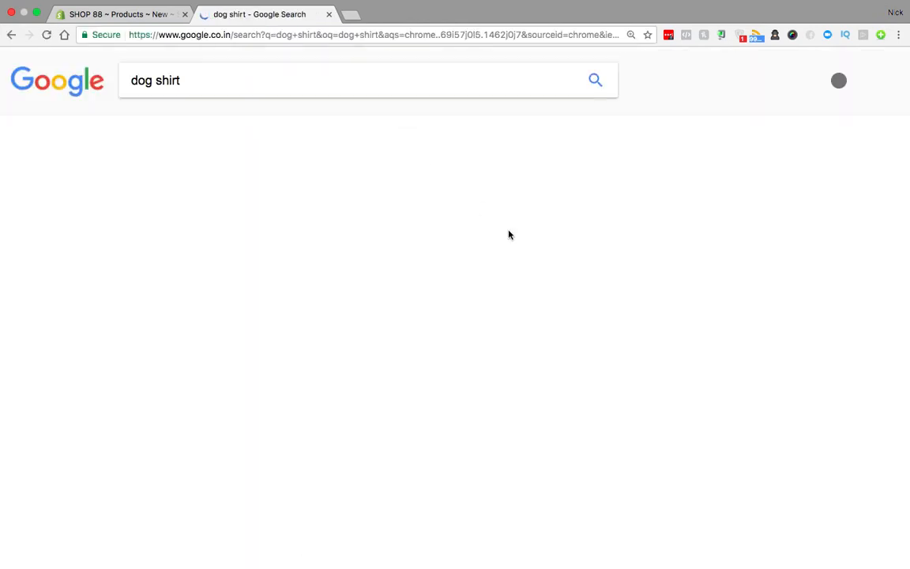
{"action": "left_click", "coordinate": [196, 128]}
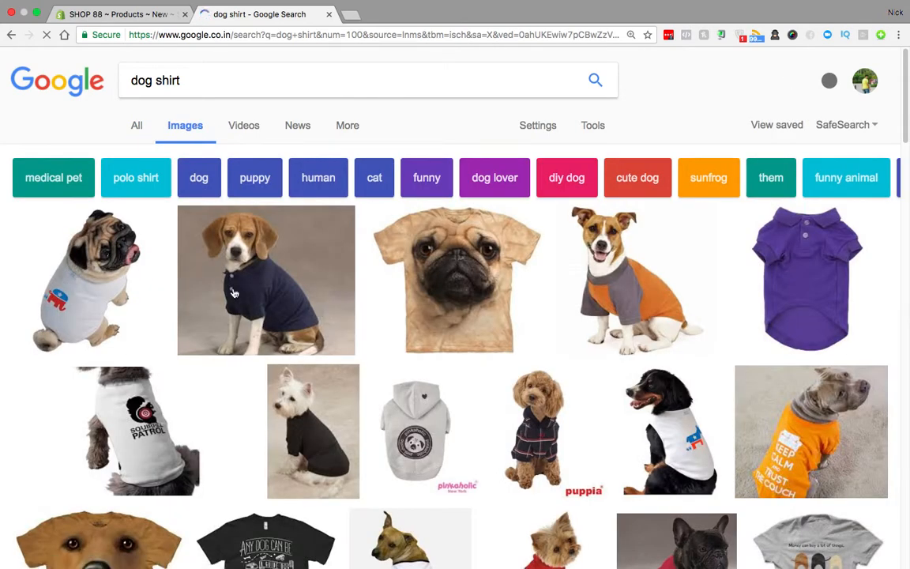
{"action": "scroll", "coordinate": [284, 340], "scroll_direction": "down", "scroll_amount": 5}
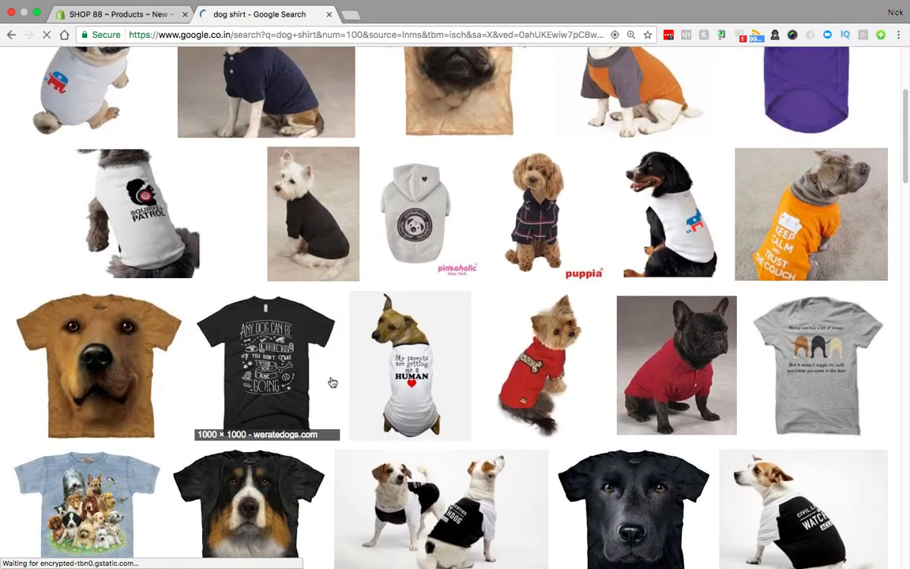
{"action": "left_click", "coordinate": [288, 379]}
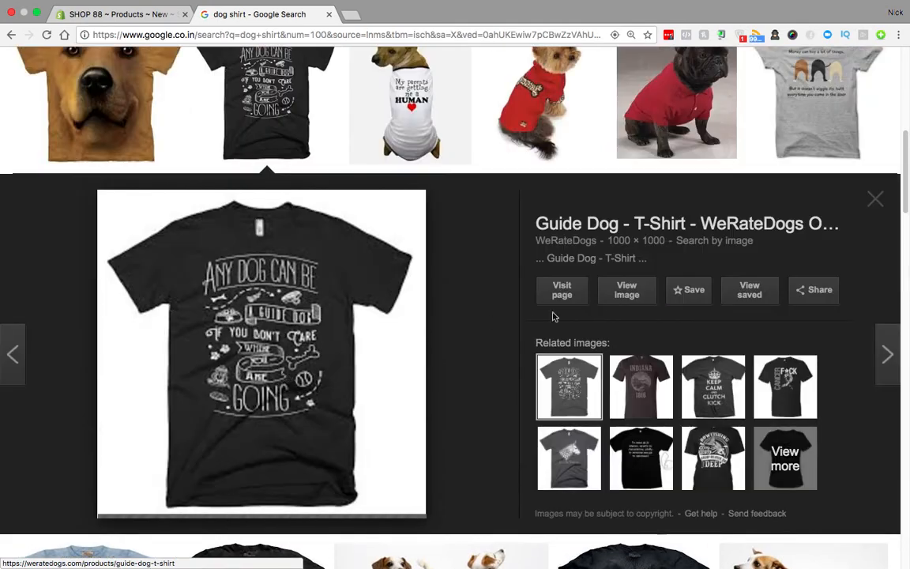
Step: Save the full-size image to Downloads as tshirt_guidedog_black_1024x1024.png
{"action": "left_click", "coordinate": [632, 290]}
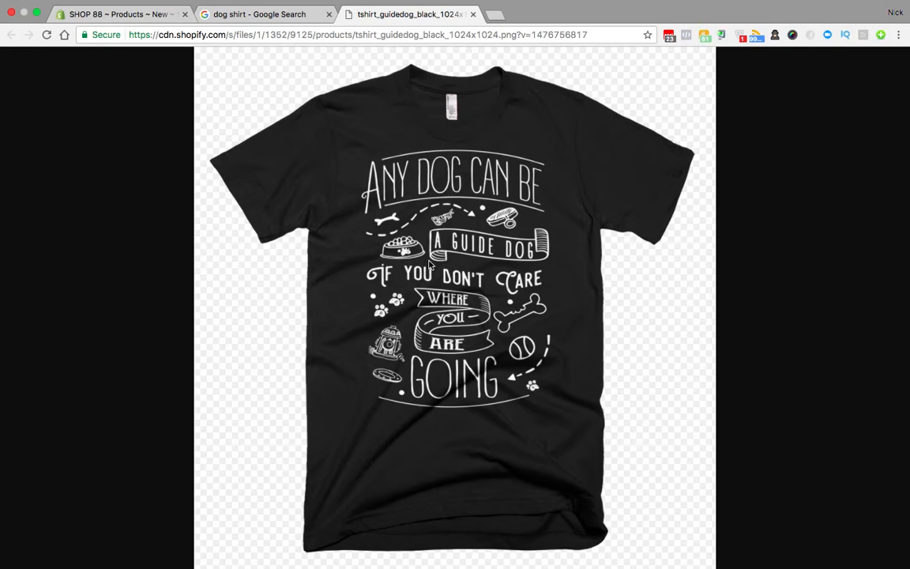
{"action": "right_click", "coordinate": [429, 264]}
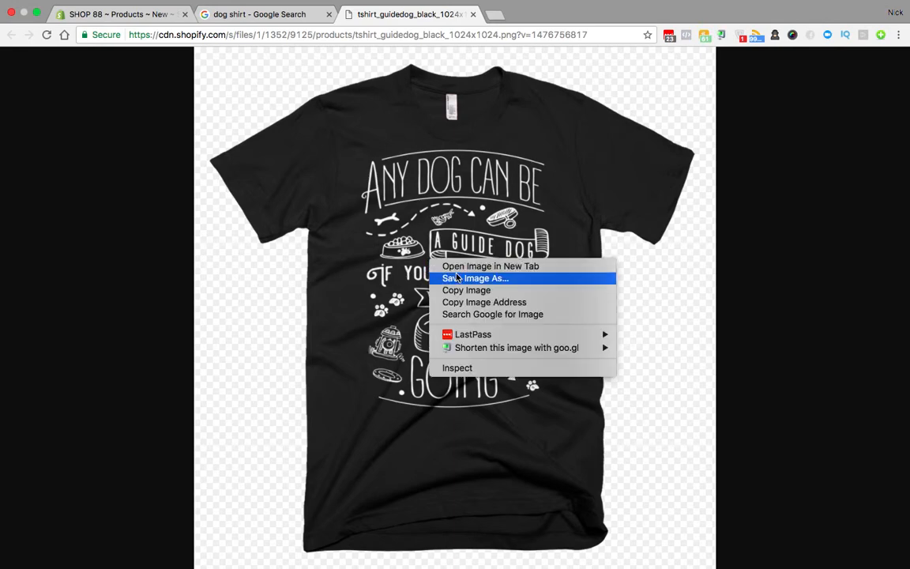
{"action": "left_click", "coordinate": [455, 278]}
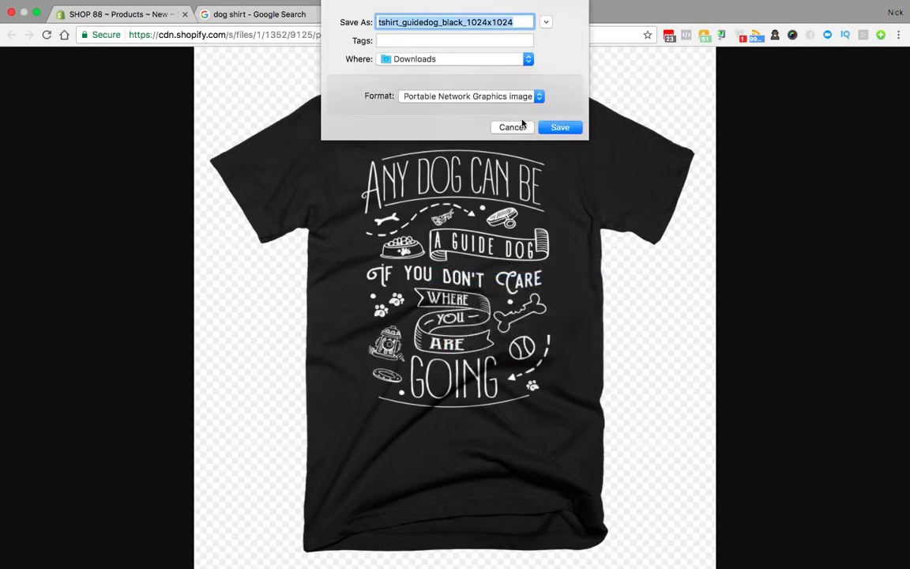
{"action": "left_click", "coordinate": [561, 125]}
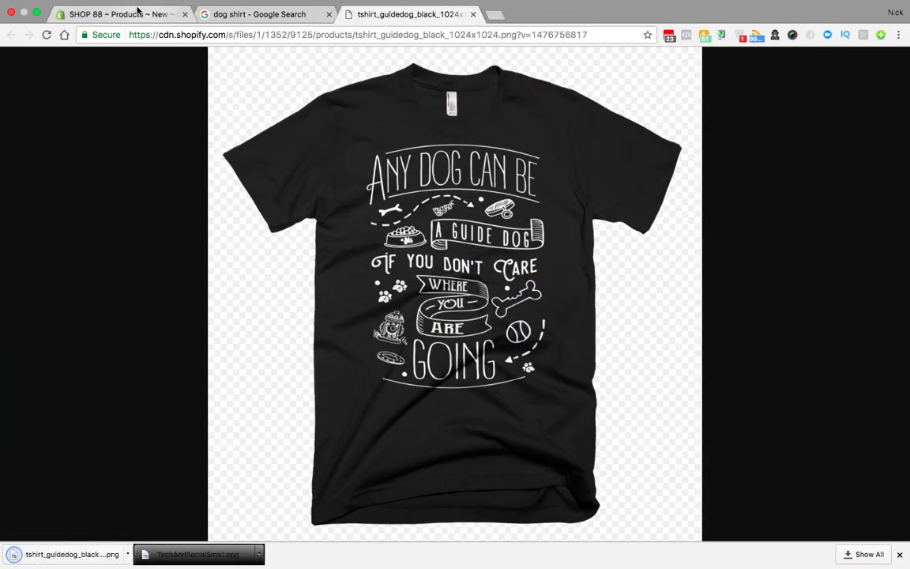
Step: Upload the T-shirt PNG and add the description 'If you love dogs then this shirt is for you! Hurry now'
{"action": "left_click", "coordinate": [130, 13]}
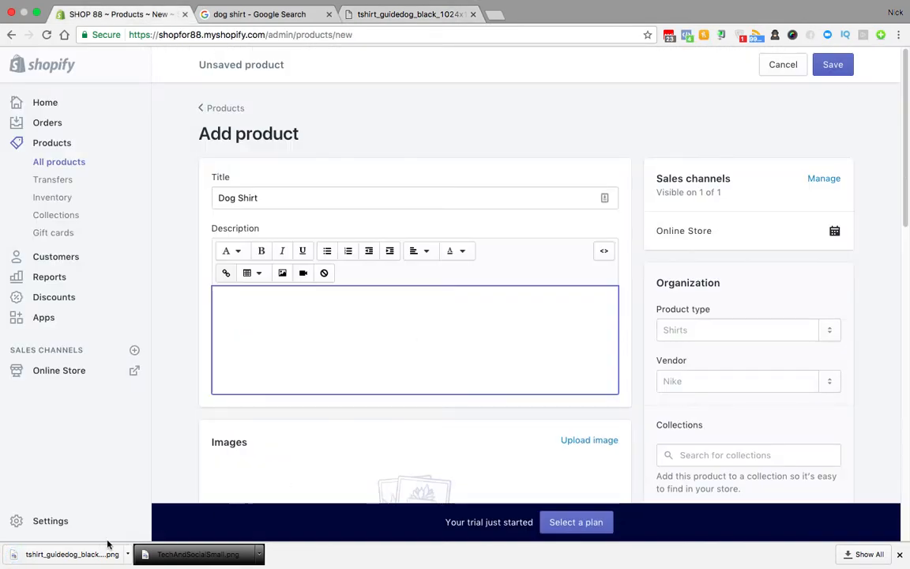
{"action": "scroll", "coordinate": [233, 454], "scroll_direction": "down", "scroll_amount": 2}
{"action": "left_click_drag", "start_coordinate": [106, 548], "coordinate": [332, 395]}
{"action": "scroll", "coordinate": [408, 363], "scroll_direction": "up", "scroll_amount": 2}
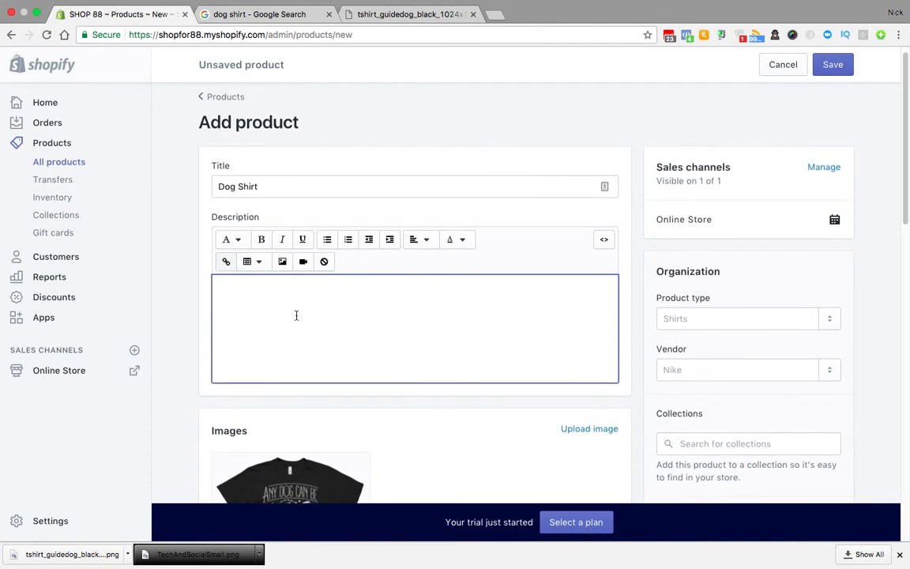
{"action": "type", "text": "If you love dogs then this shir"}
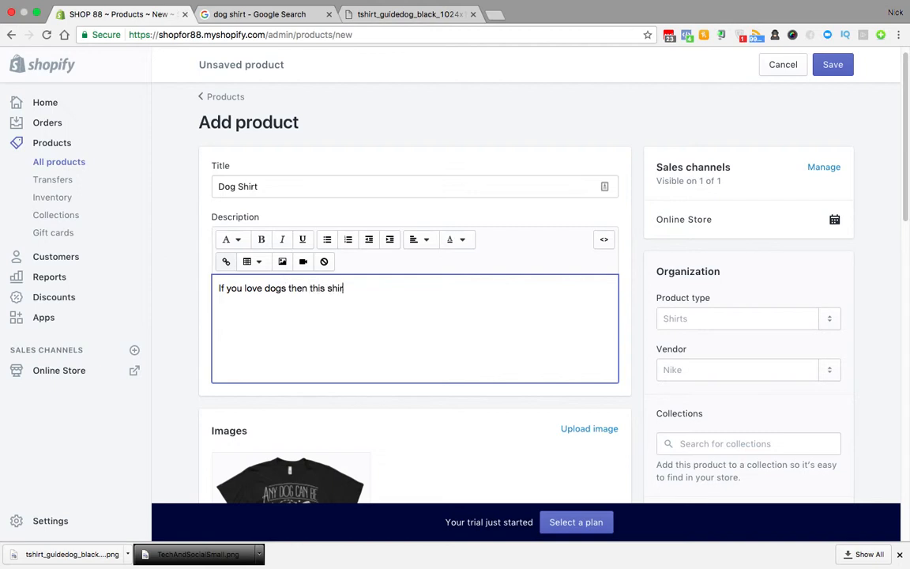
{"action": "type", "text": "t is for you! Hurry now"}
Step: Set the price to $19.99 and the compare-at price to $29.99
{"action": "scroll", "coordinate": [413, 436], "scroll_direction": "down", "scroll_amount": 5}
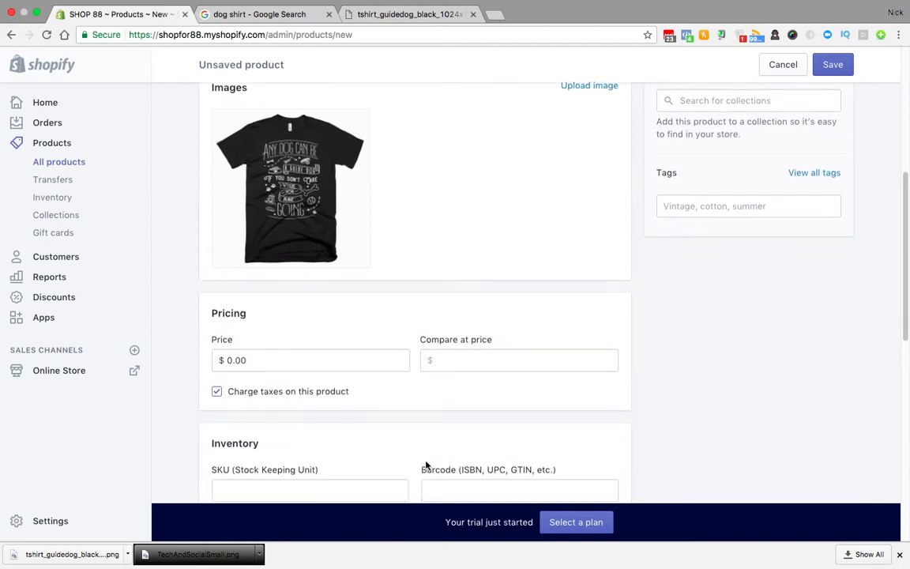
{"action": "left_click_drag", "start_coordinate": [280, 352], "coordinate": [195, 349]}
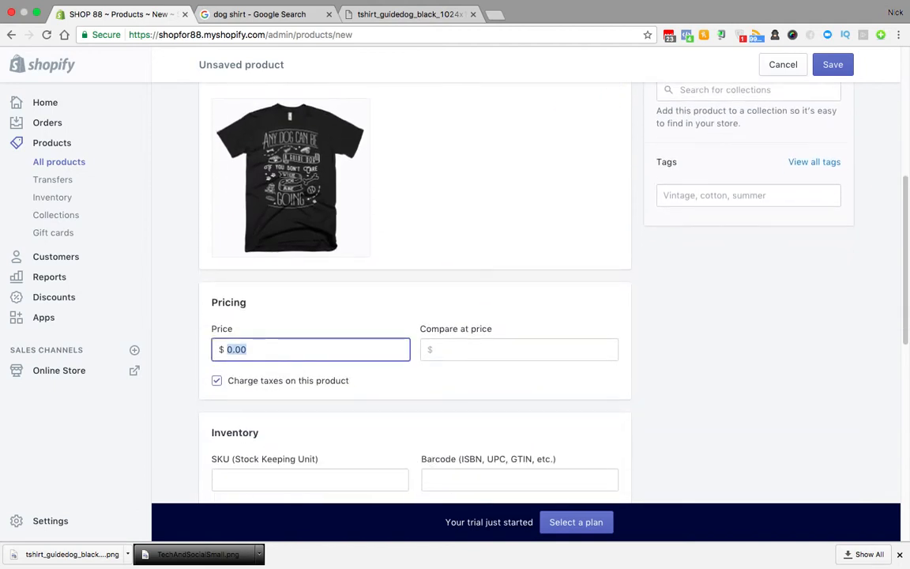
{"action": "type", "text": "19.99"}
{"action": "left_click", "coordinate": [518, 343]}
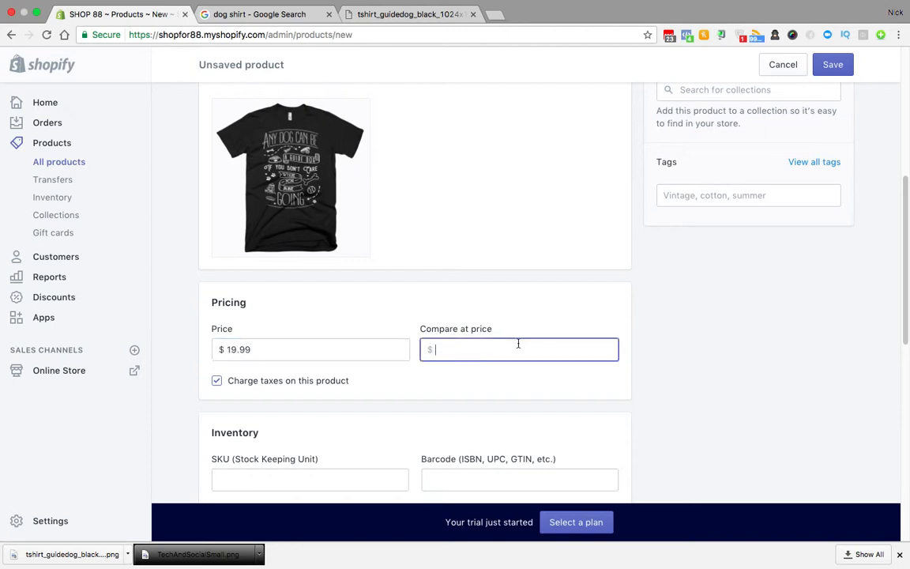
{"action": "type", "text": "29.99"}
Step: Toggle 'requires shipping' off and back on, leaving the product shippable
{"action": "scroll", "coordinate": [360, 412], "scroll_direction": "down", "scroll_amount": 3}
{"action": "scroll", "coordinate": [360, 412], "scroll_direction": "down", "scroll_amount": 4}
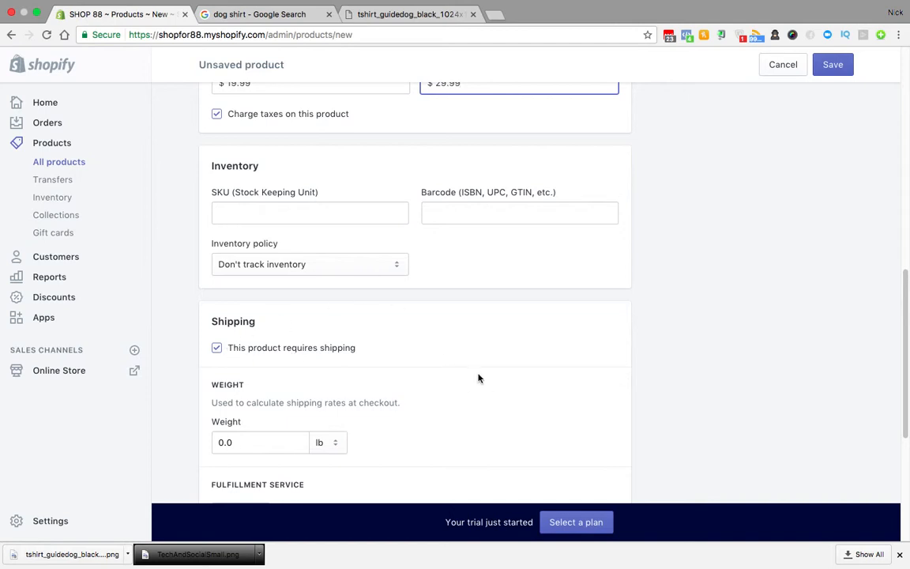
{"action": "left_click", "coordinate": [217, 347]}
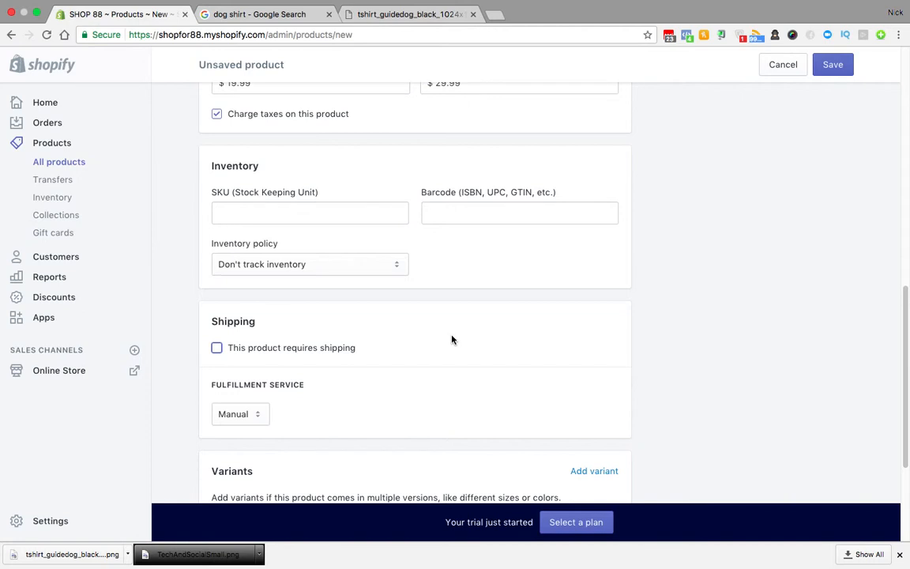
{"action": "left_click", "coordinate": [216, 348]}
{"action": "scroll", "coordinate": [393, 356], "scroll_direction": "up", "scroll_amount": 3}
{"action": "scroll", "coordinate": [392, 354], "scroll_direction": "up", "scroll_amount": 3}
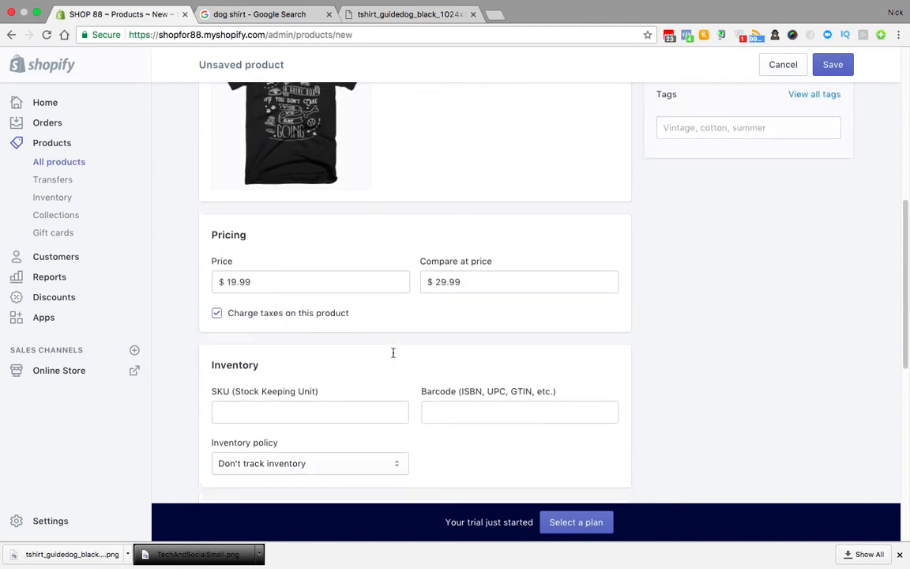
{"action": "scroll", "coordinate": [393, 353], "scroll_direction": "down", "scroll_amount": 8}
{"action": "scroll", "coordinate": [392, 352], "scroll_direction": "down", "scroll_amount": 4}
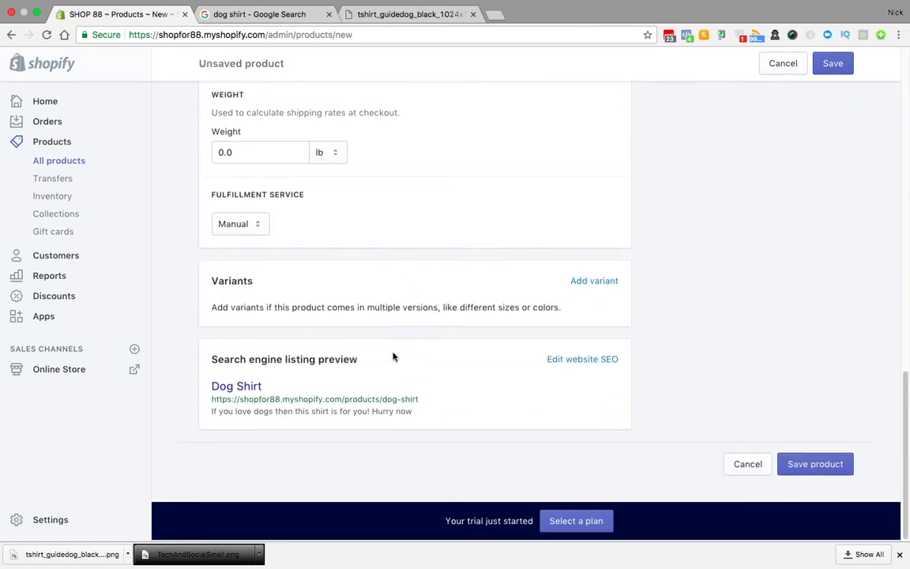
{"action": "scroll", "coordinate": [392, 356], "scroll_direction": "up", "scroll_amount": 2}
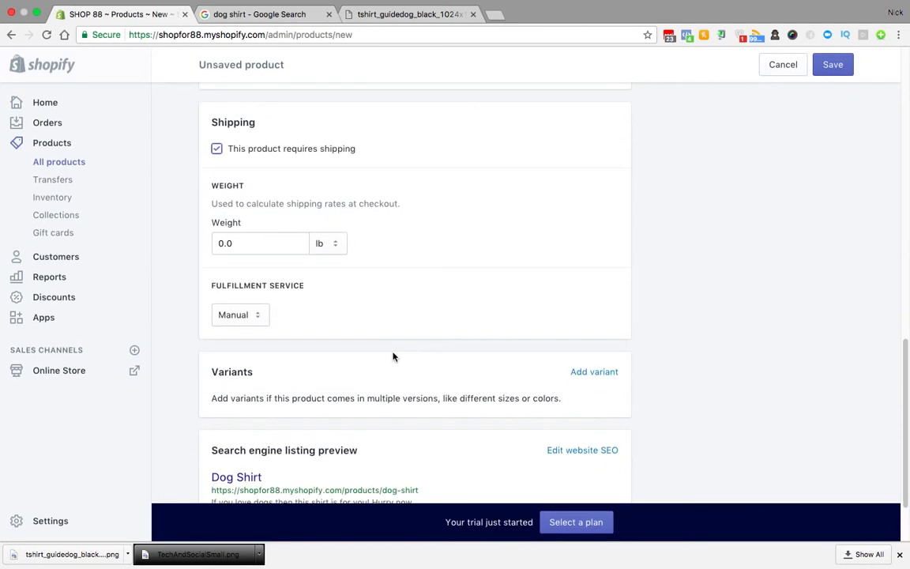
Step: Open the product weight field but leave the weight unchanged
{"action": "left_click", "coordinate": [255, 246]}
{"action": "left_click", "coordinate": [410, 273]}
{"action": "scroll", "coordinate": [411, 273], "scroll_direction": "up", "scroll_amount": 10}
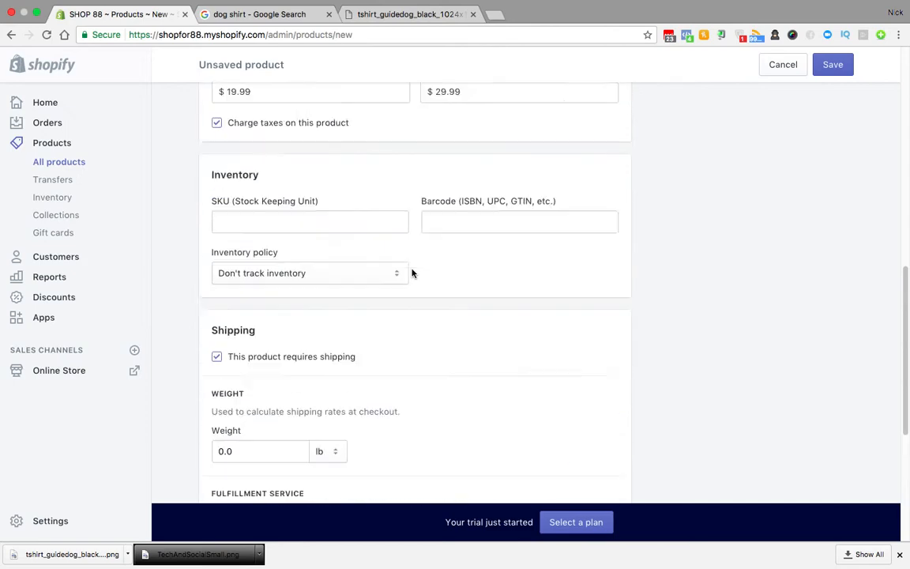
{"action": "scroll", "coordinate": [411, 274], "scroll_direction": "down", "scroll_amount": 5}
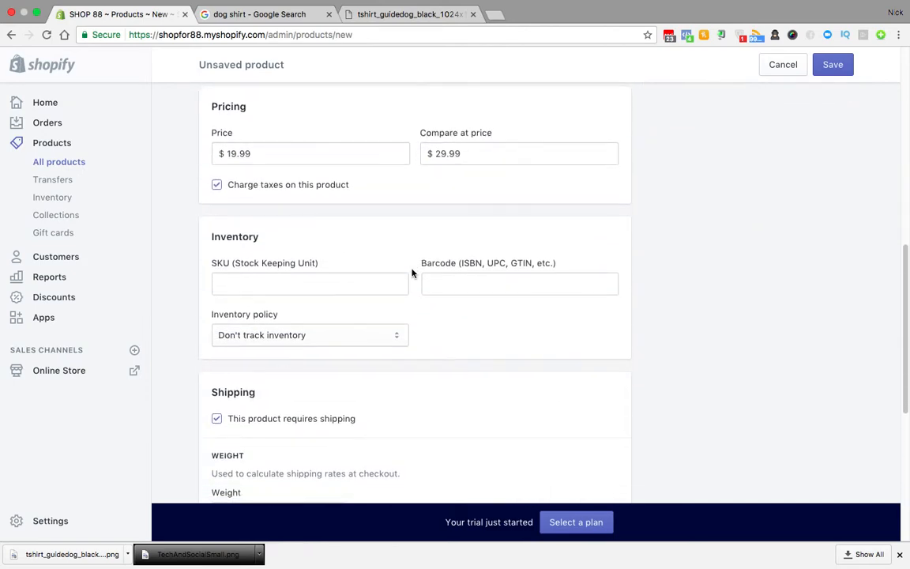
{"action": "scroll", "coordinate": [412, 273], "scroll_direction": "up", "scroll_amount": 2}
{"action": "scroll", "coordinate": [411, 273], "scroll_direction": "down", "scroll_amount": 1}
{"action": "scroll", "coordinate": [412, 273], "scroll_direction": "up", "scroll_amount": 7}
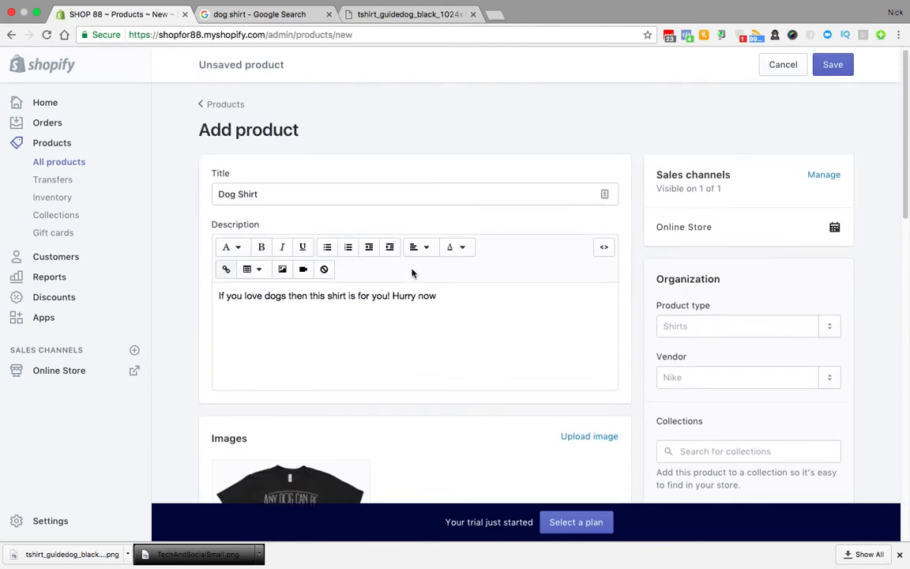
Step: Set the product type to 'shirt'
{"action": "left_click", "coordinate": [707, 337]}
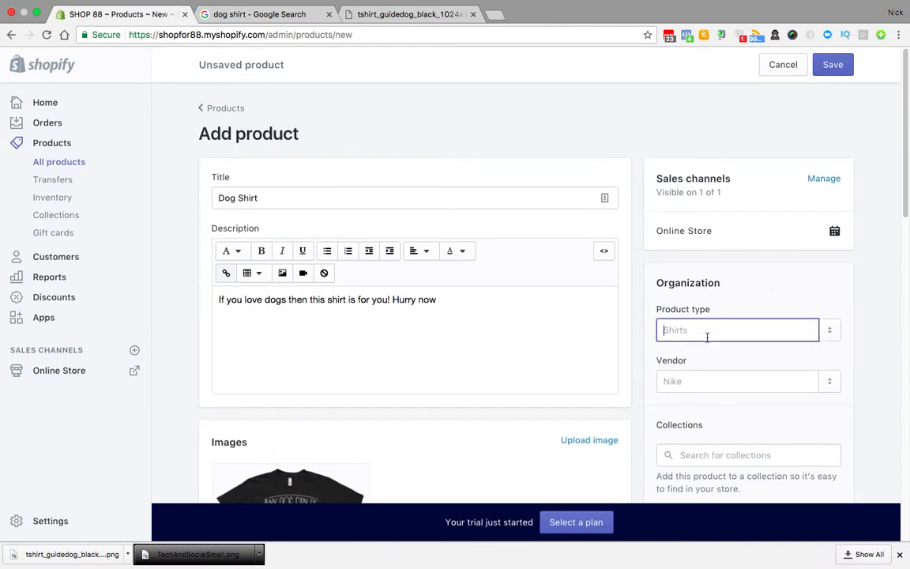
{"action": "type", "text": "shirt"}
{"action": "left_click", "coordinate": [732, 360]}
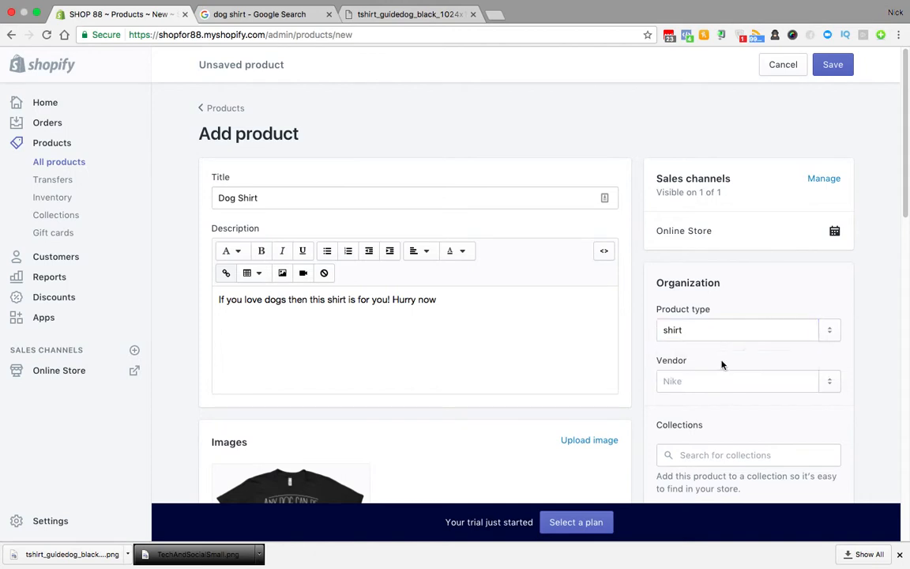
Step: Add the tag 'dog' and save the Dog Shirt product
{"action": "scroll", "coordinate": [855, 350], "scroll_direction": "down", "scroll_amount": 3}
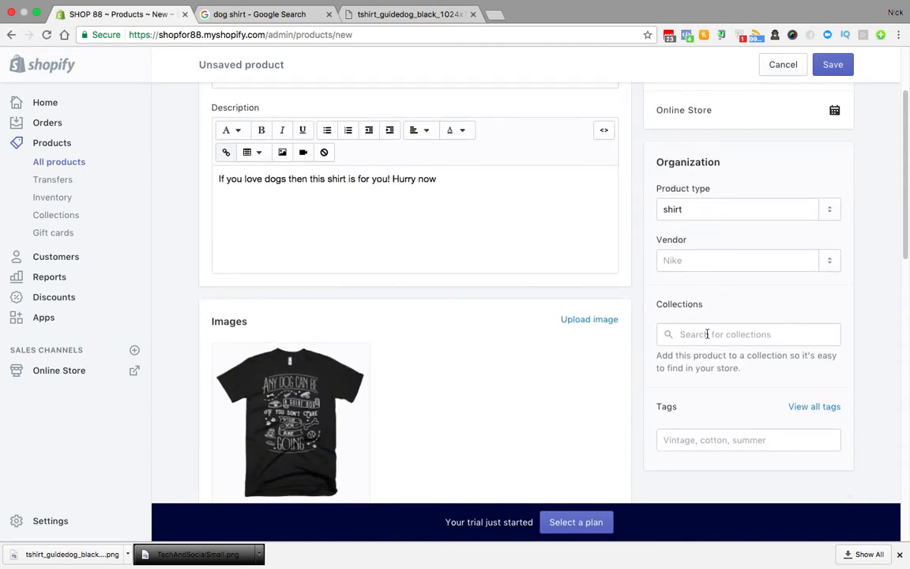
{"action": "left_click", "coordinate": [698, 446]}
{"action": "type", "text": "sog"}
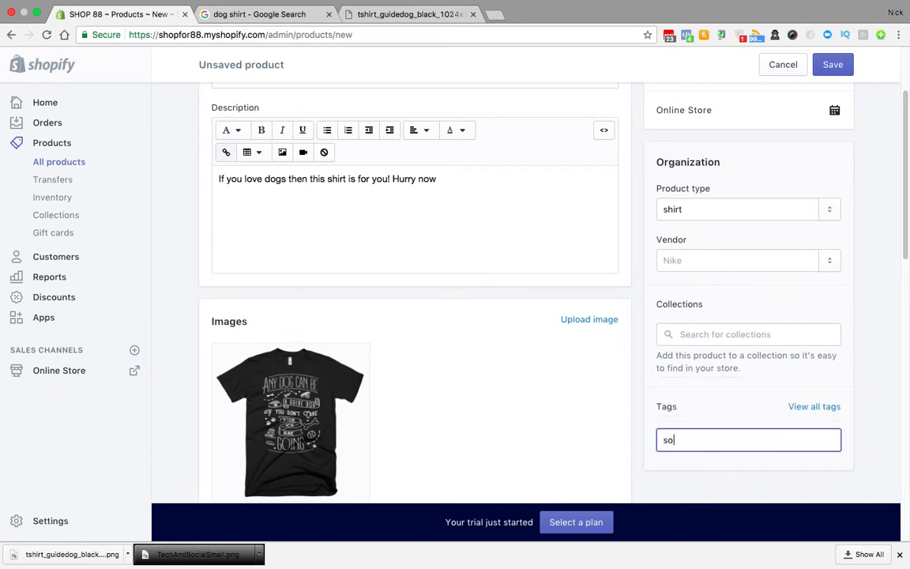
{"action": "key", "text": "BackSpace"}
{"action": "type", "text": "dog"}
{"action": "key", "text": "Return"}
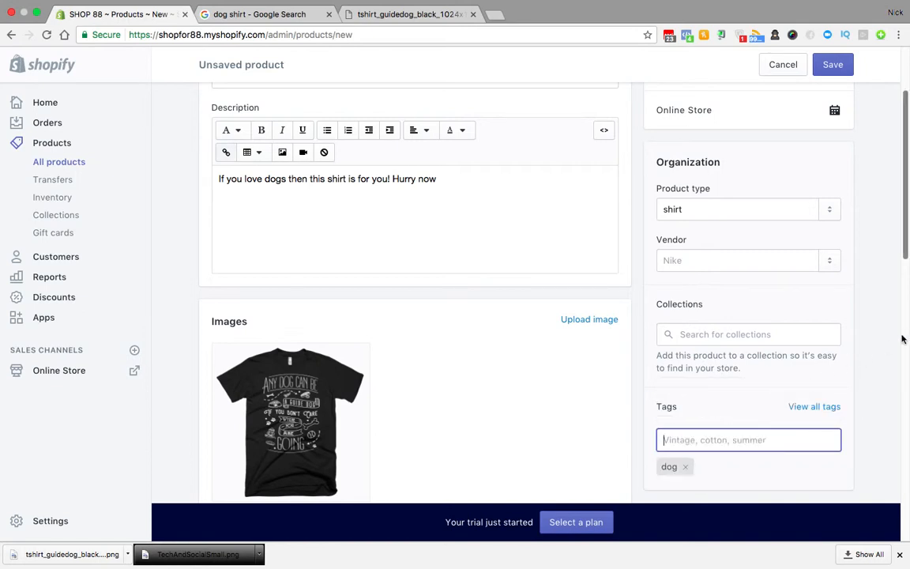
{"action": "scroll", "coordinate": [892, 328], "scroll_direction": "up", "scroll_amount": 3}
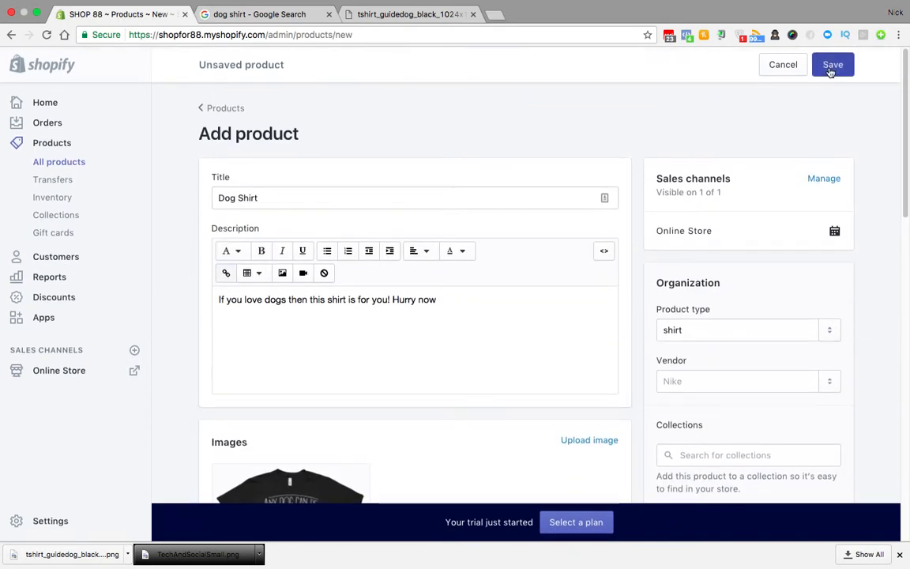
{"action": "left_click", "coordinate": [830, 66]}
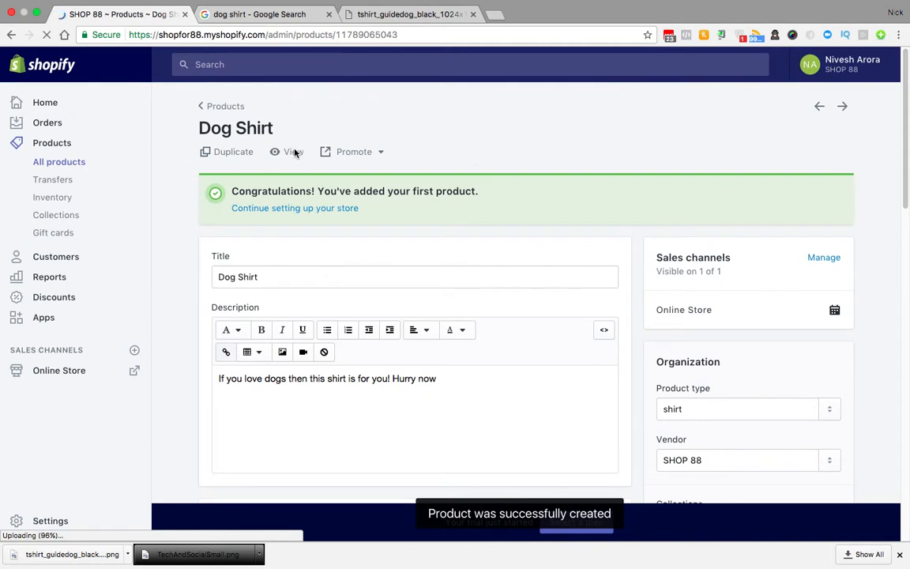
Step: View the Dog Shirt on the live storefront, then return to its admin page
{"action": "left_click", "coordinate": [292, 151]}
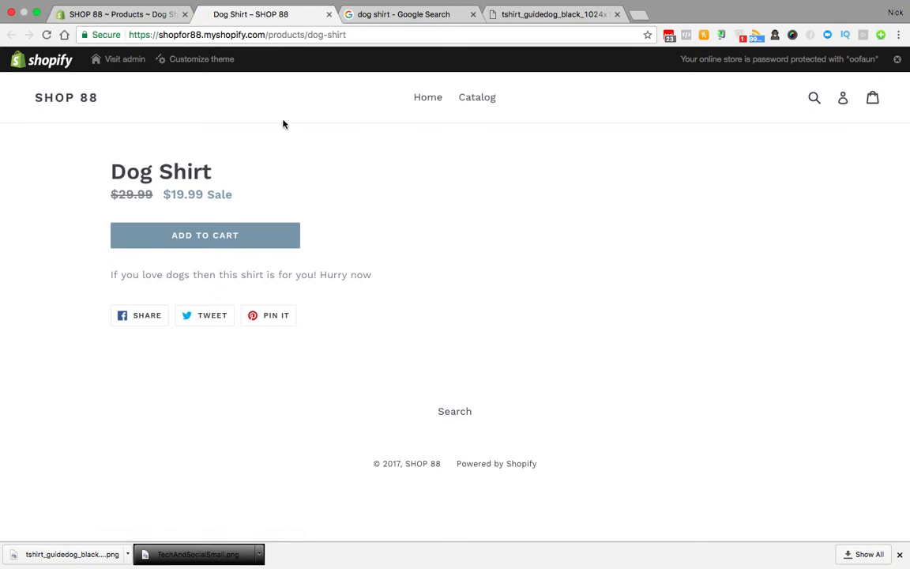
{"action": "left_click", "coordinate": [125, 14]}
{"action": "scroll", "coordinate": [512, 395], "scroll_direction": "down", "scroll_amount": 3}
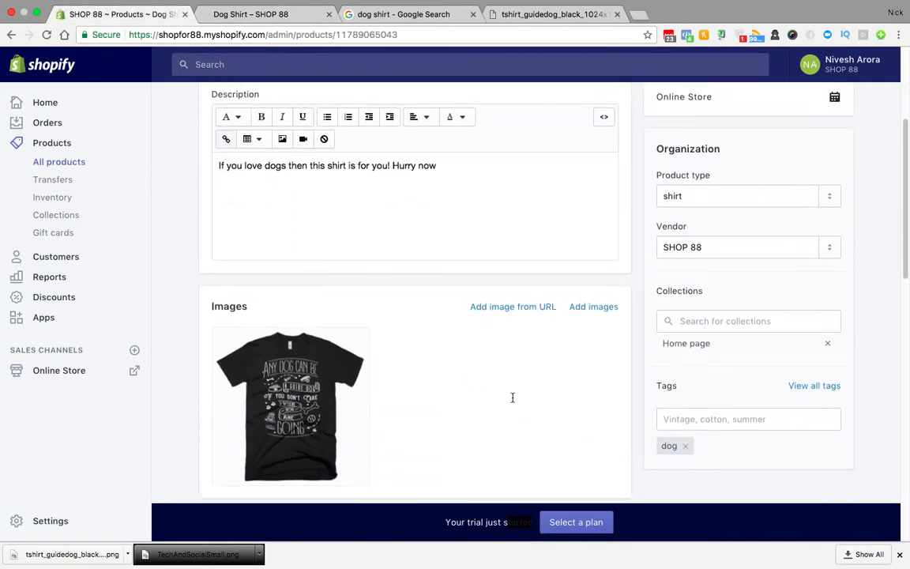
{"action": "scroll", "coordinate": [512, 397], "scroll_direction": "down", "scroll_amount": 3}
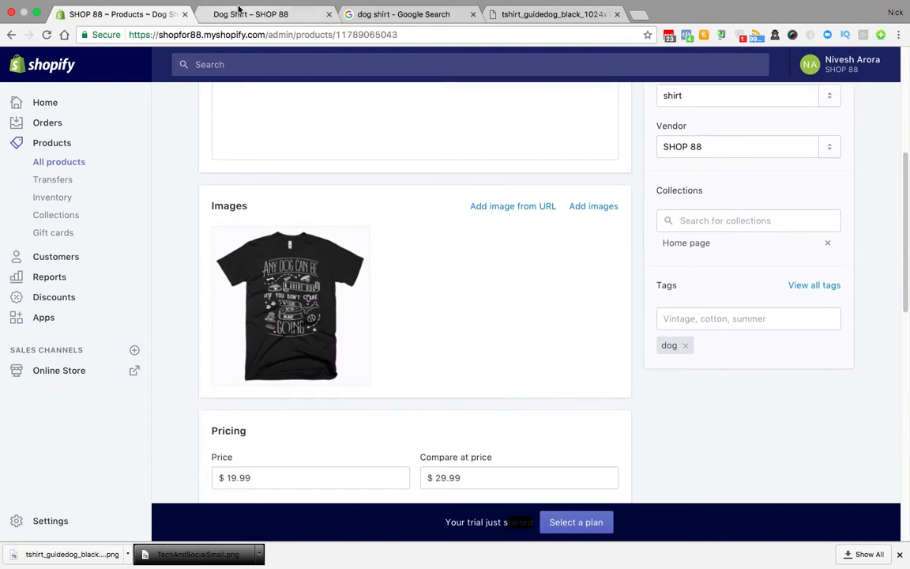
Step: Reload the storefront Dog Shirt page to confirm the T-shirt image, then return to the admin editor
{"action": "left_click", "coordinate": [213, 14]}
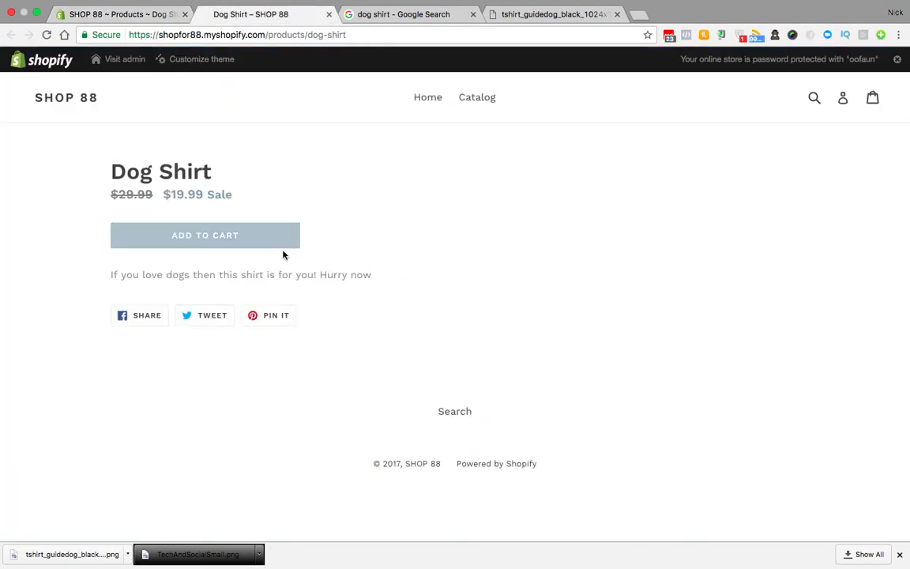
{"action": "left_click", "coordinate": [46, 35]}
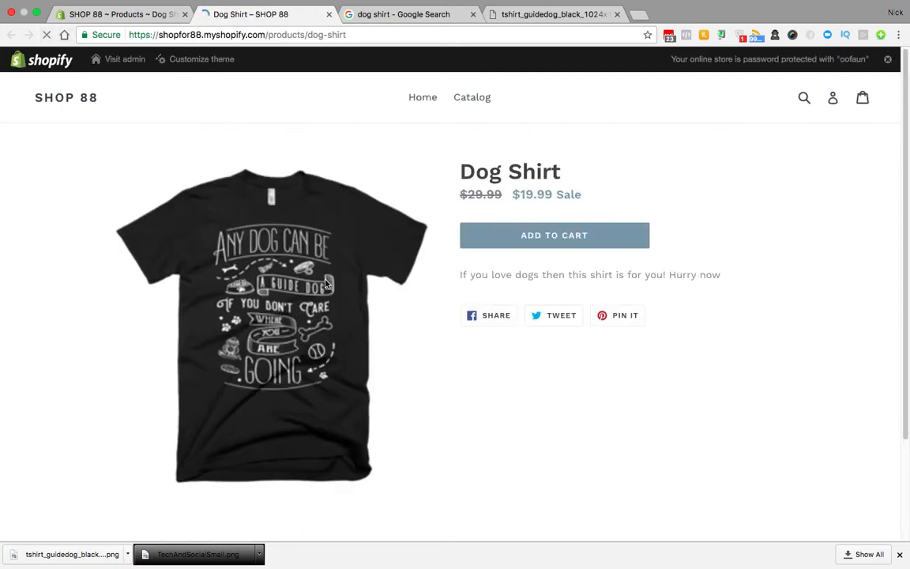
{"action": "scroll", "coordinate": [738, 307], "scroll_direction": "down", "scroll_amount": 1}
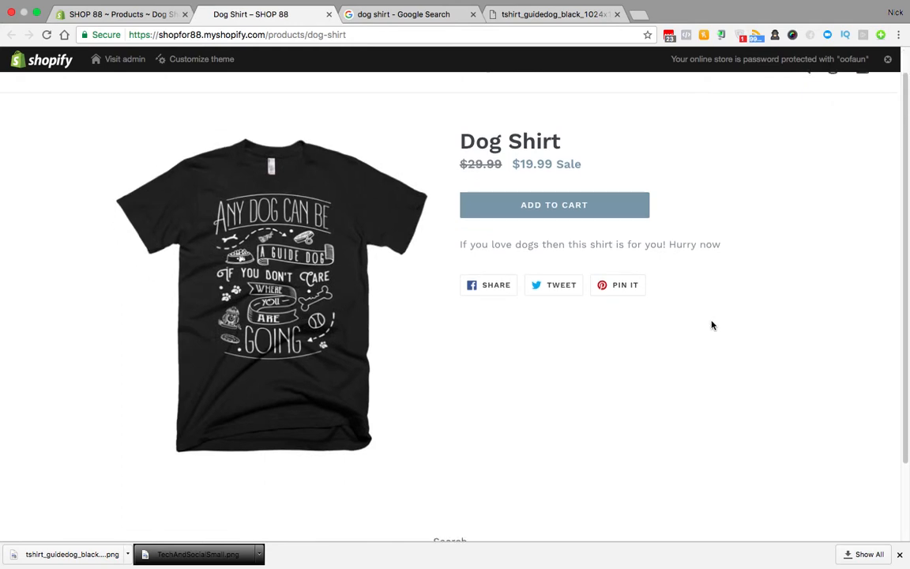
{"action": "scroll", "coordinate": [710, 324], "scroll_direction": "up", "scroll_amount": 1}
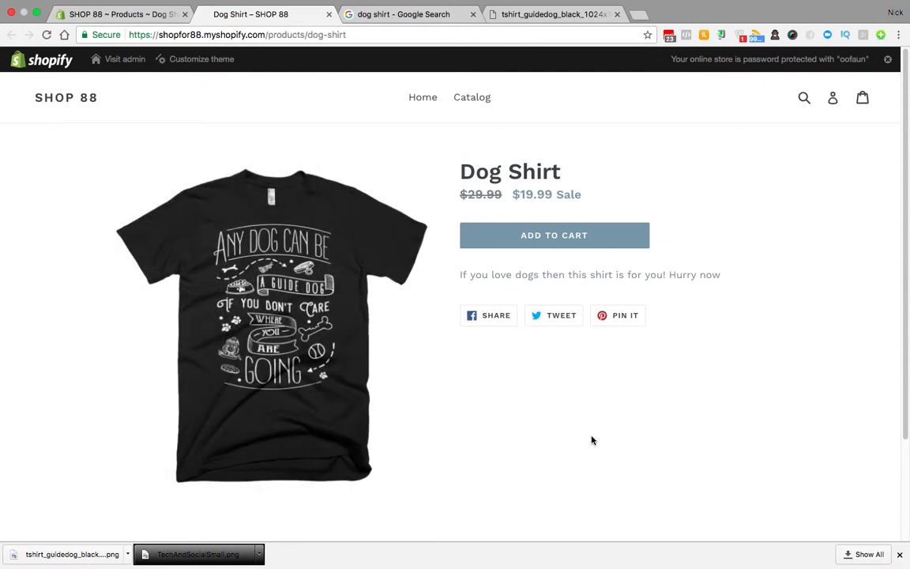
{"action": "left_click", "coordinate": [118, 14]}
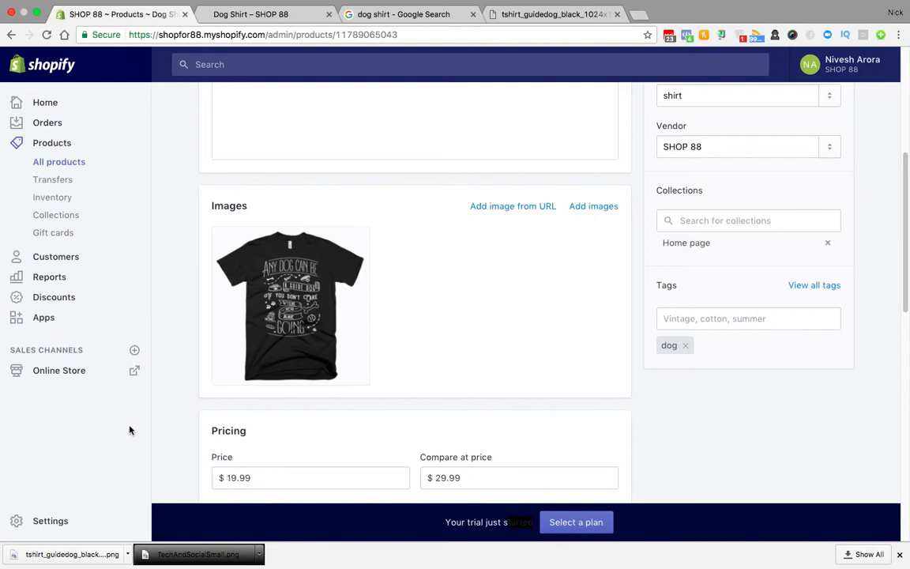
Step: Start a new collection titled 'Dog shirts'
{"action": "left_click", "coordinate": [57, 218]}
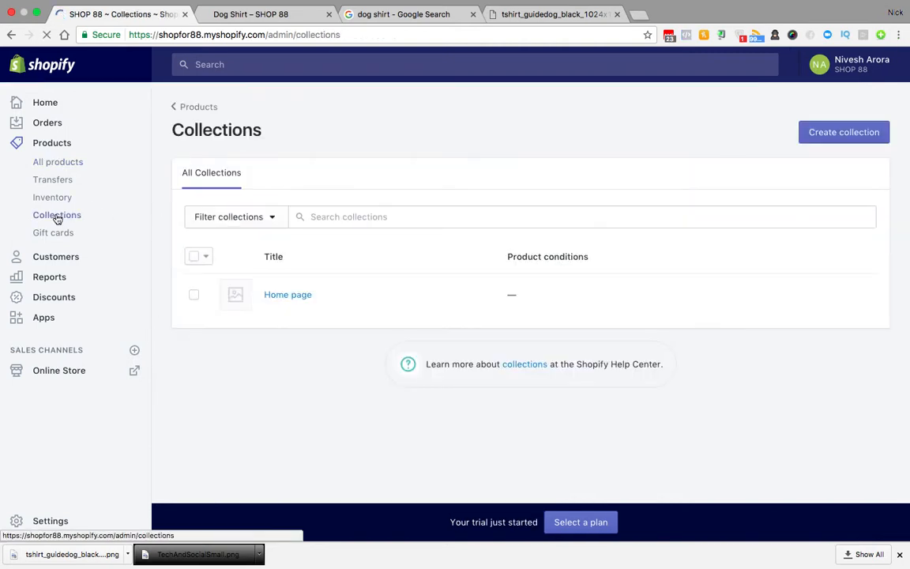
{"action": "left_click", "coordinate": [869, 136]}
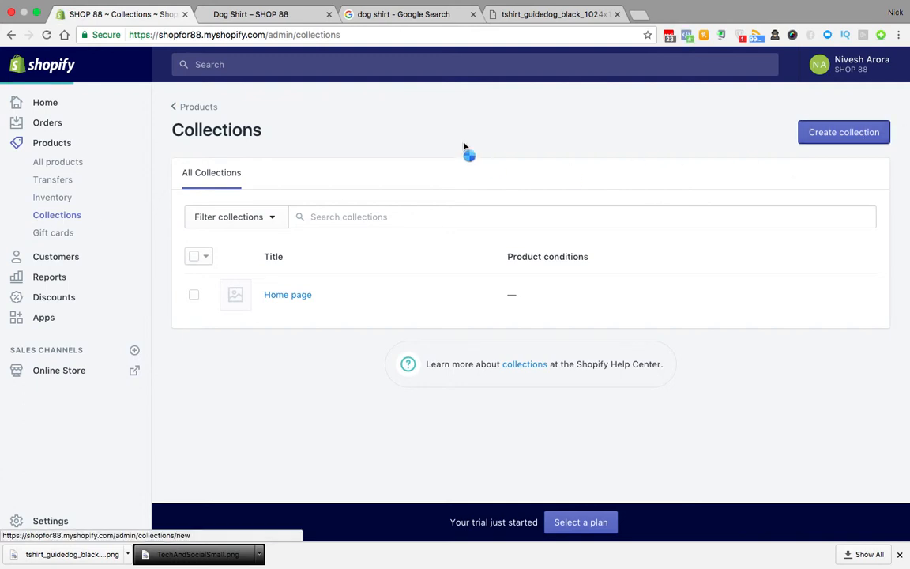
{"action": "left_click", "coordinate": [334, 197]}
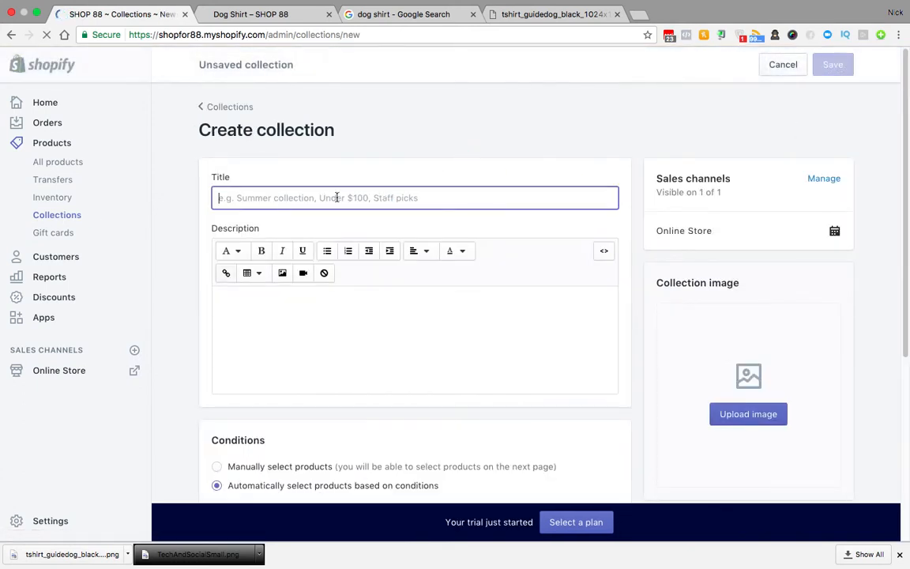
{"action": "type", "text": "Dog shir"}
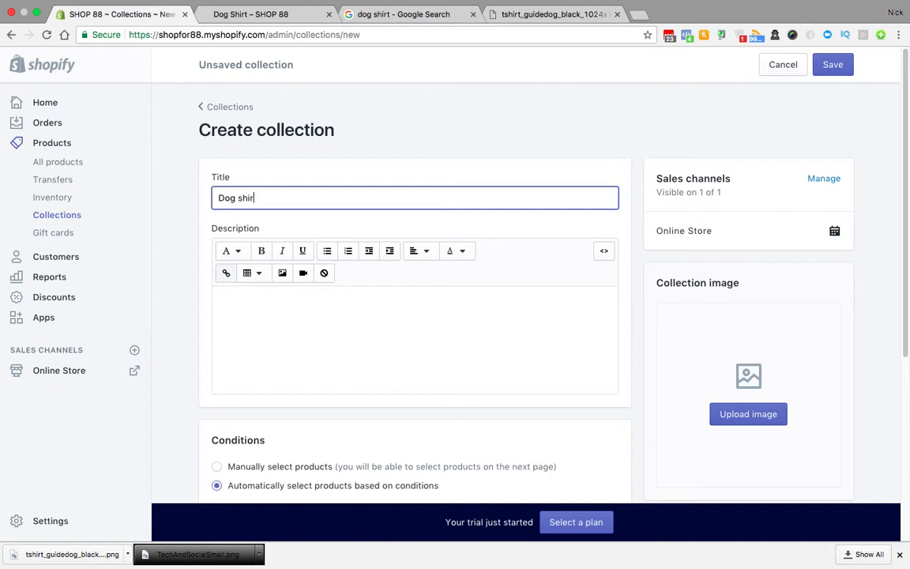
{"action": "type", "text": "ts collection"}
Step: Add the automatic condition 'Product title contains dog' and save the collection
{"action": "scroll", "coordinate": [468, 409], "scroll_direction": "down", "scroll_amount": 5}
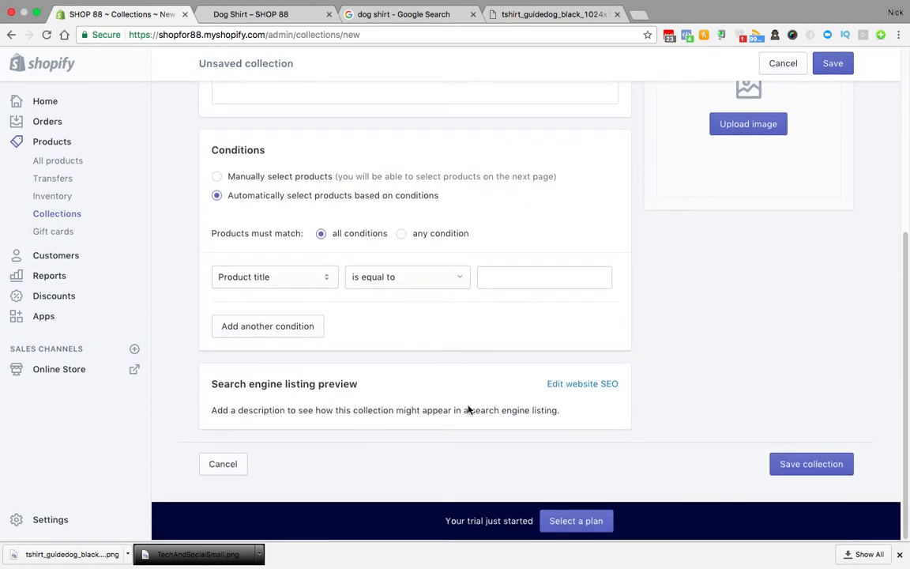
{"action": "scroll", "coordinate": [555, 273], "scroll_direction": "up", "scroll_amount": 5}
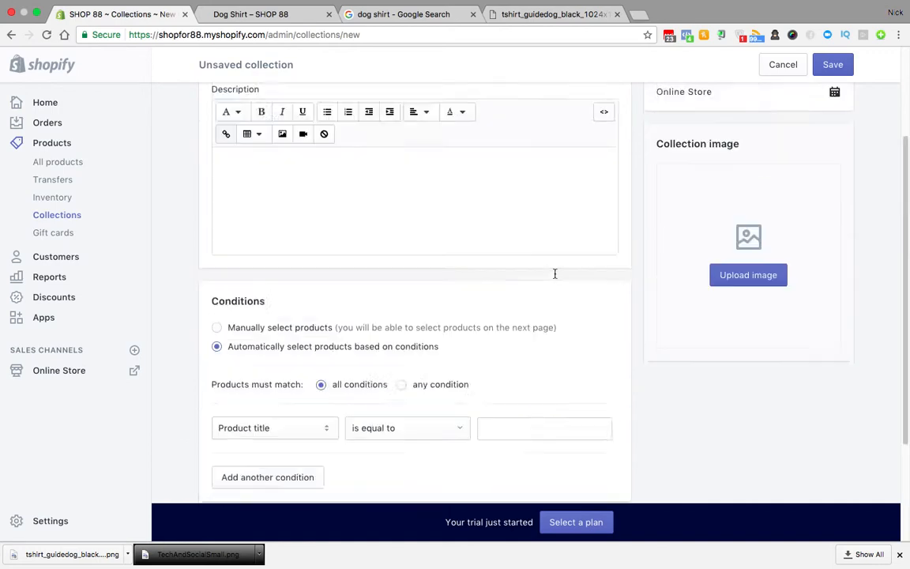
{"action": "scroll", "coordinate": [353, 257], "scroll_direction": "down", "scroll_amount": 3}
{"action": "scroll", "coordinate": [353, 256], "scroll_direction": "down", "scroll_amount": 2}
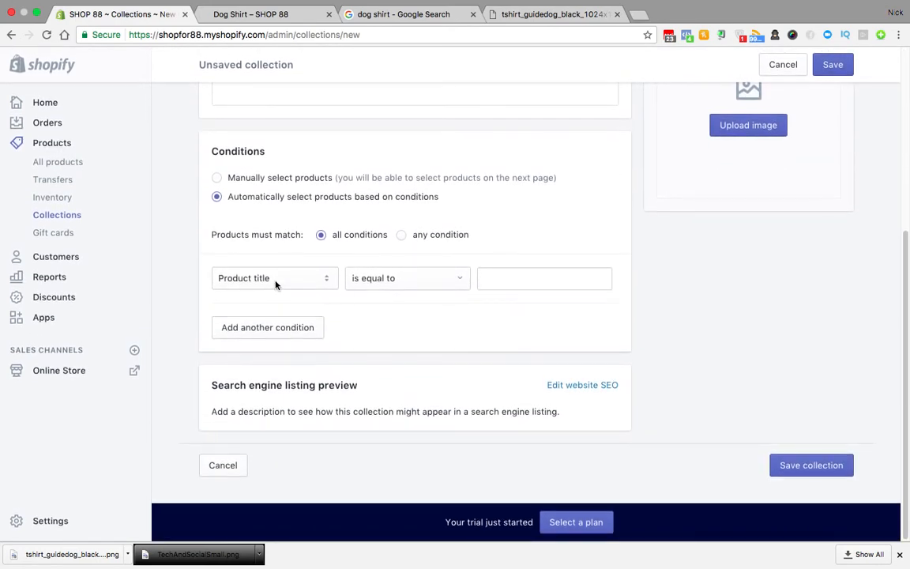
{"action": "left_click", "coordinate": [406, 278]}
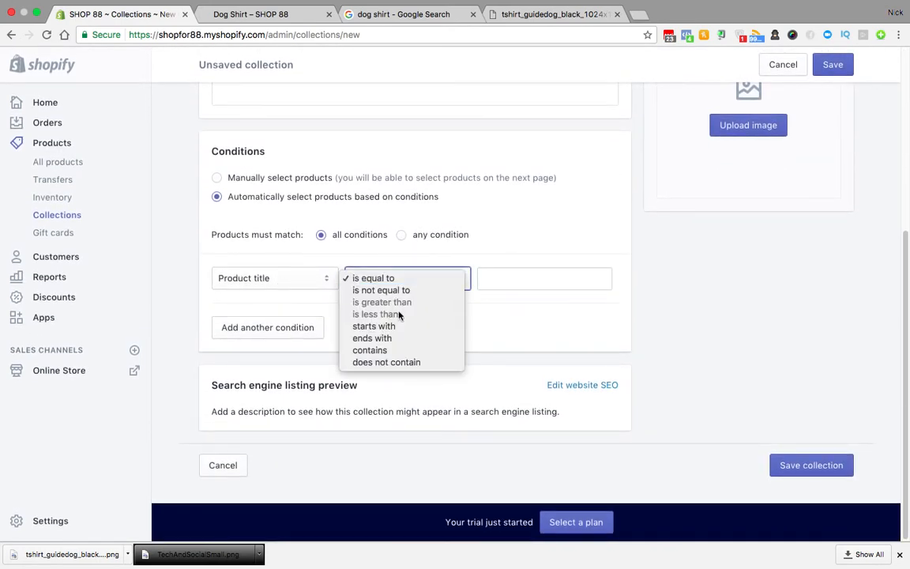
{"action": "left_click", "coordinate": [371, 350]}
{"action": "left_click", "coordinate": [544, 274]}
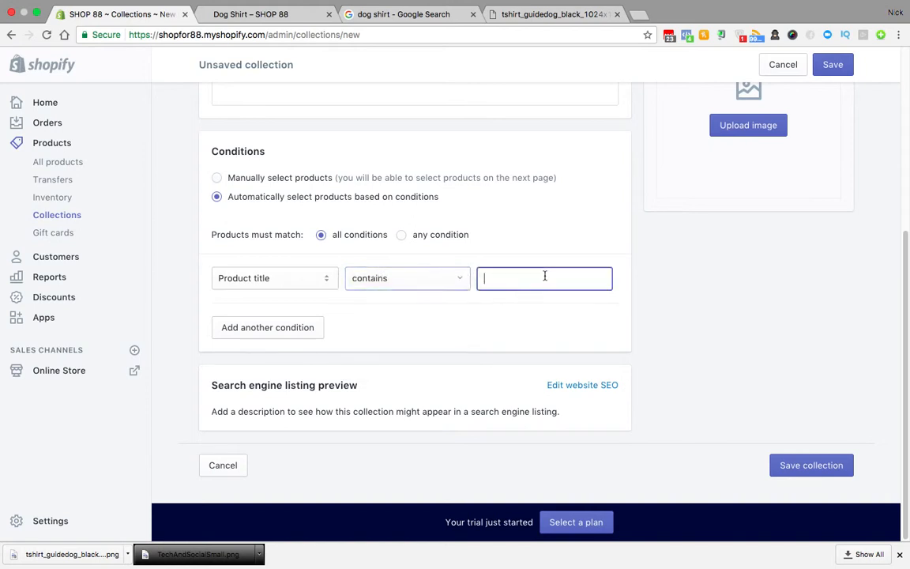
{"action": "left_click", "coordinate": [827, 64]}
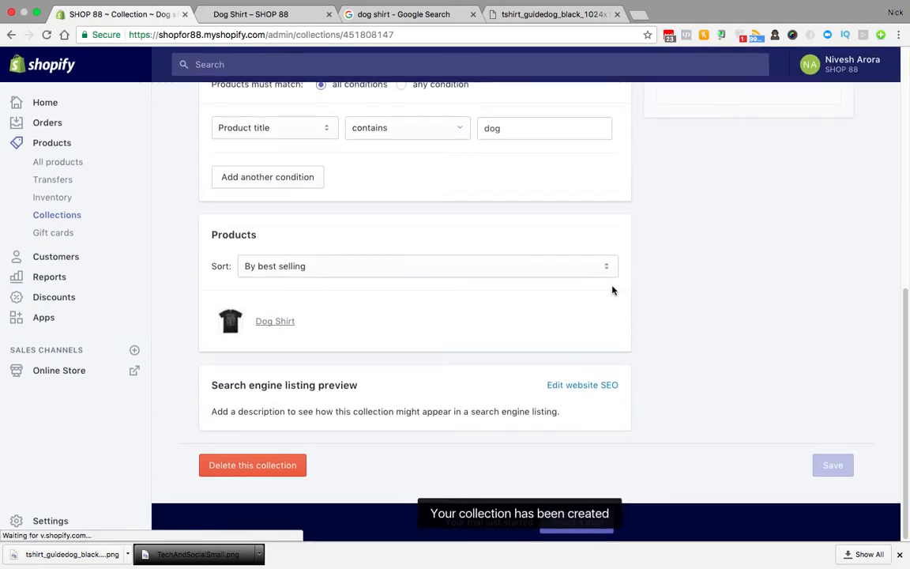
Step: Check the collection on the storefront, where Dog Shirt appears at $19.99
{"action": "scroll", "coordinate": [612, 289], "scroll_direction": "up", "scroll_amount": 6}
{"action": "scroll", "coordinate": [563, 303], "scroll_direction": "down", "scroll_amount": 6}
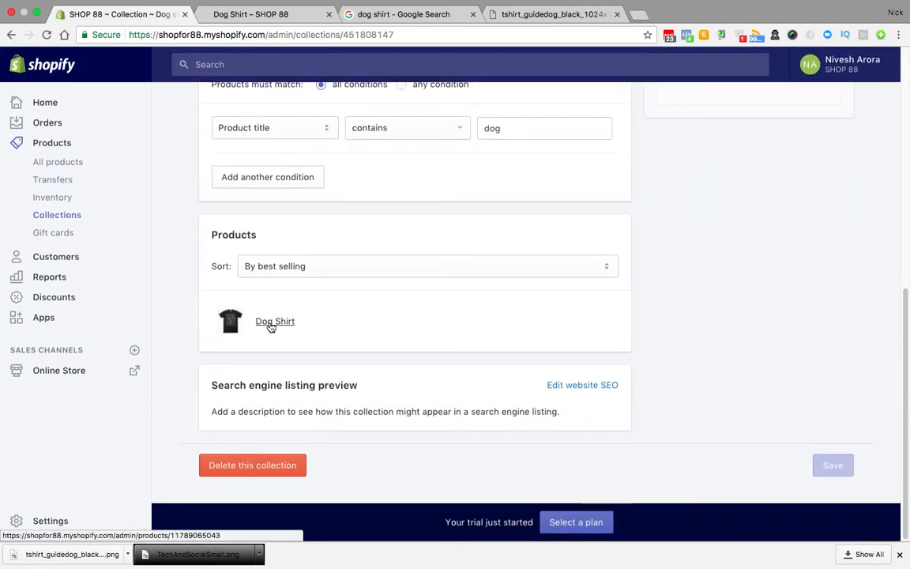
{"action": "scroll", "coordinate": [483, 384], "scroll_direction": "up", "scroll_amount": 6}
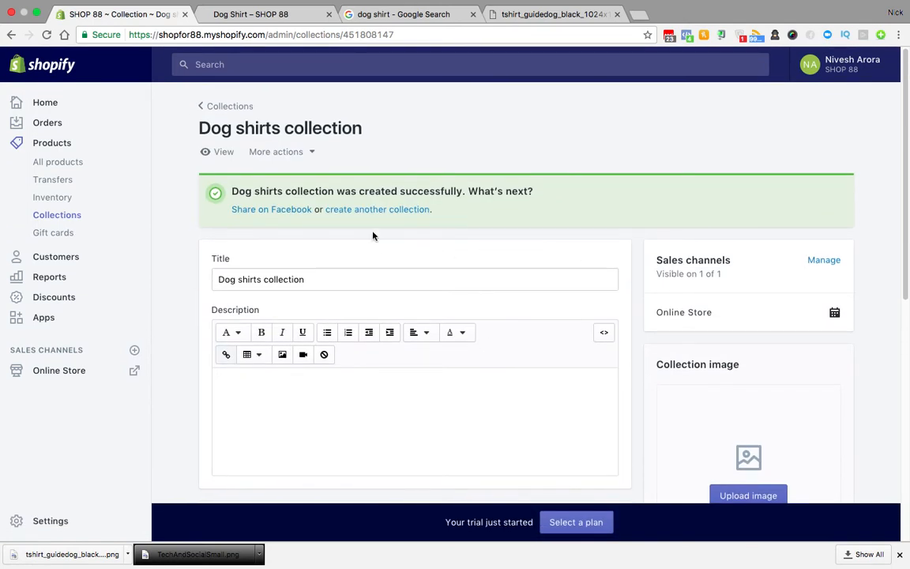
{"action": "left_click", "coordinate": [222, 152]}
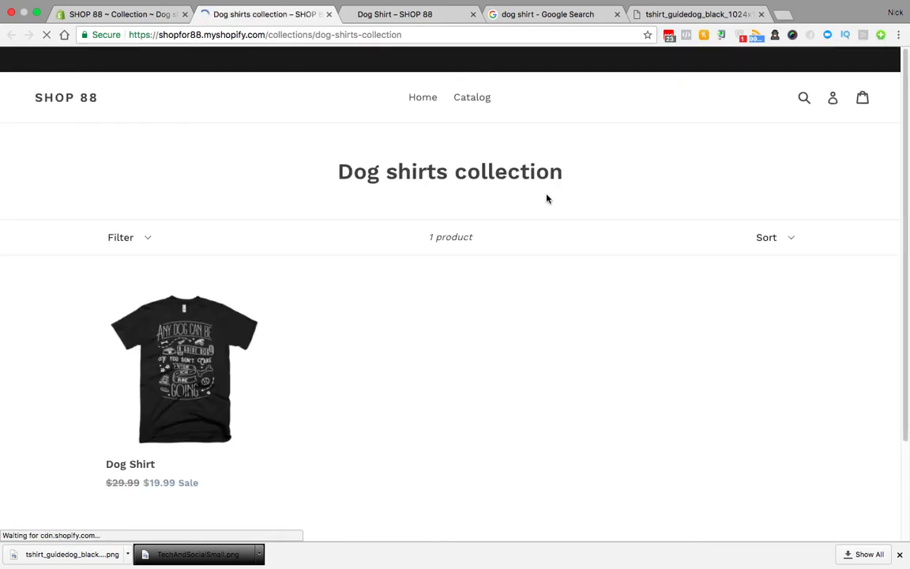
{"action": "scroll", "coordinate": [493, 359], "scroll_direction": "down", "scroll_amount": 3}
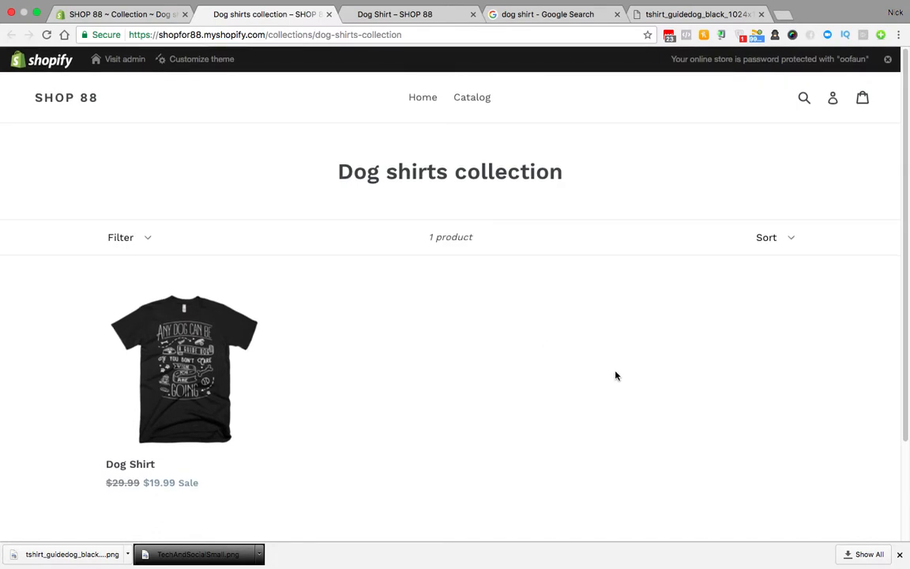
{"action": "left_click", "coordinate": [104, 15]}
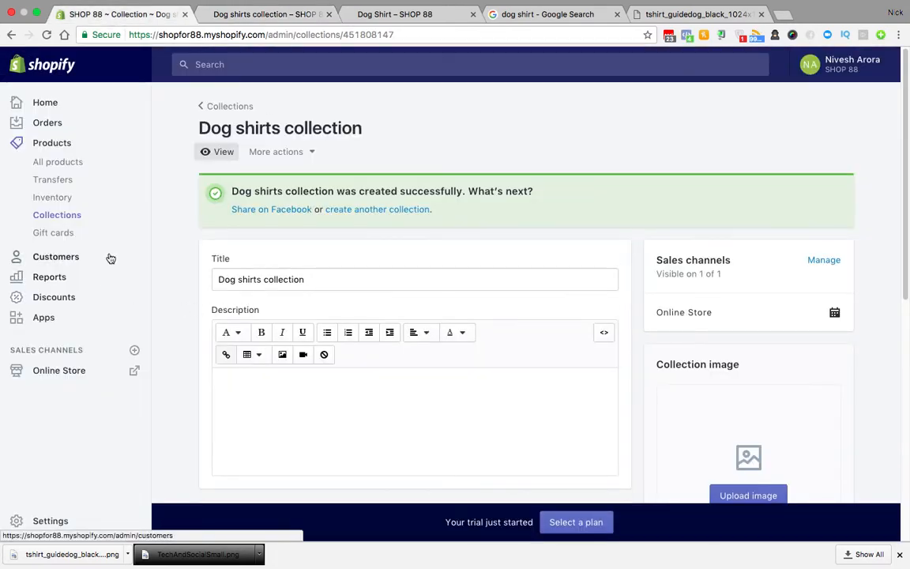
Step: Go from Customers to Discounts and start a new discount code
{"action": "left_click", "coordinate": [56, 258]}
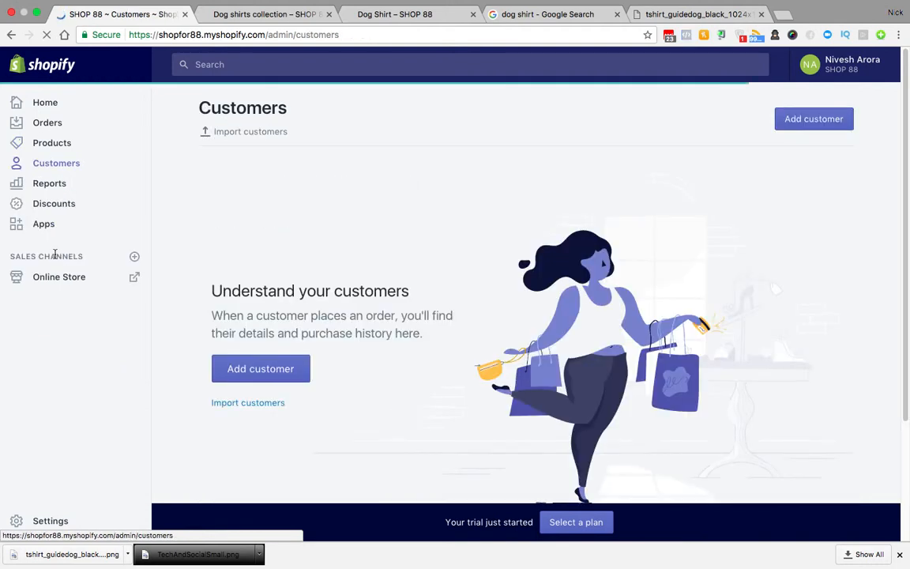
{"action": "left_click", "coordinate": [54, 206]}
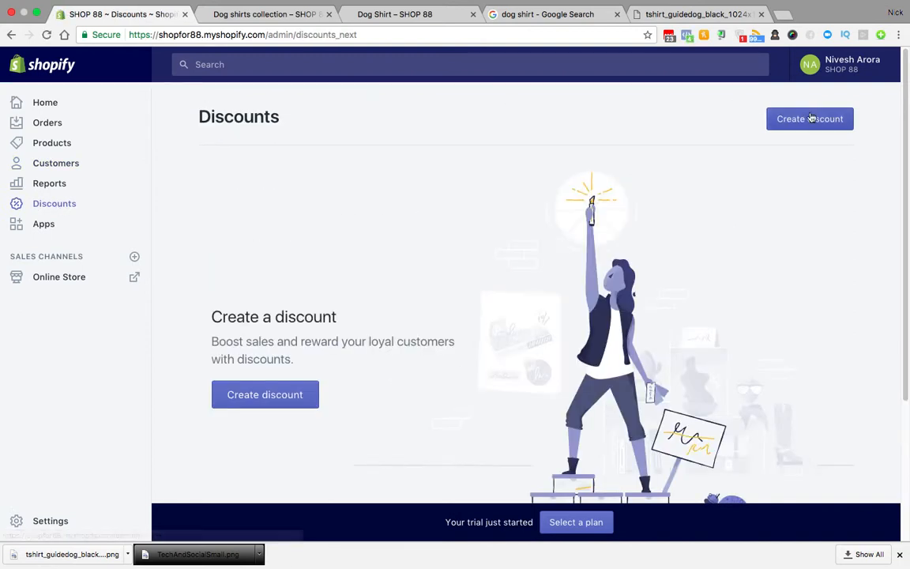
{"action": "left_click", "coordinate": [811, 118]}
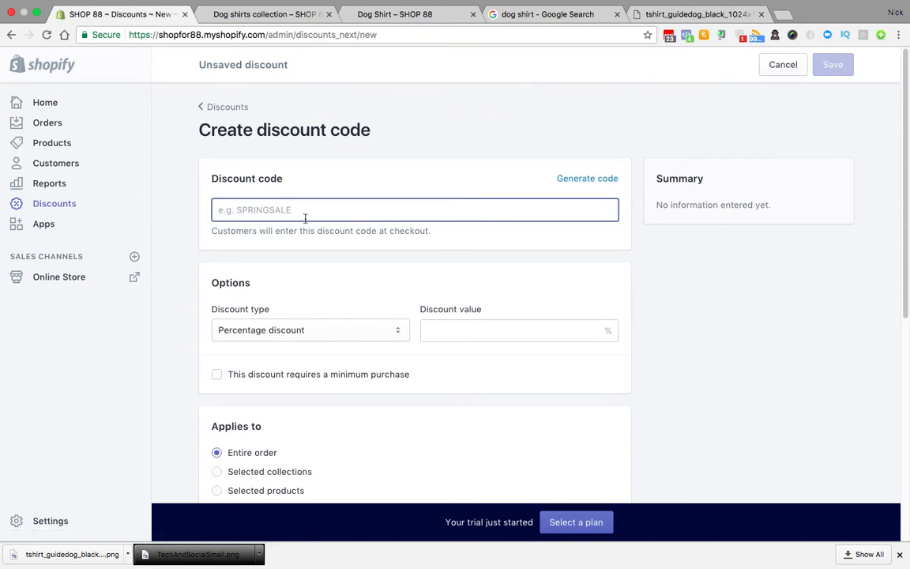
Step: Enter the discount code SPECIAL10 with a discount value of 10
{"action": "type", "text": "GIUF"}
{"action": "key", "text": "BackSpace"}
{"action": "key", "text": "BackSpace"}
{"action": "key", "text": "BackSpace"}
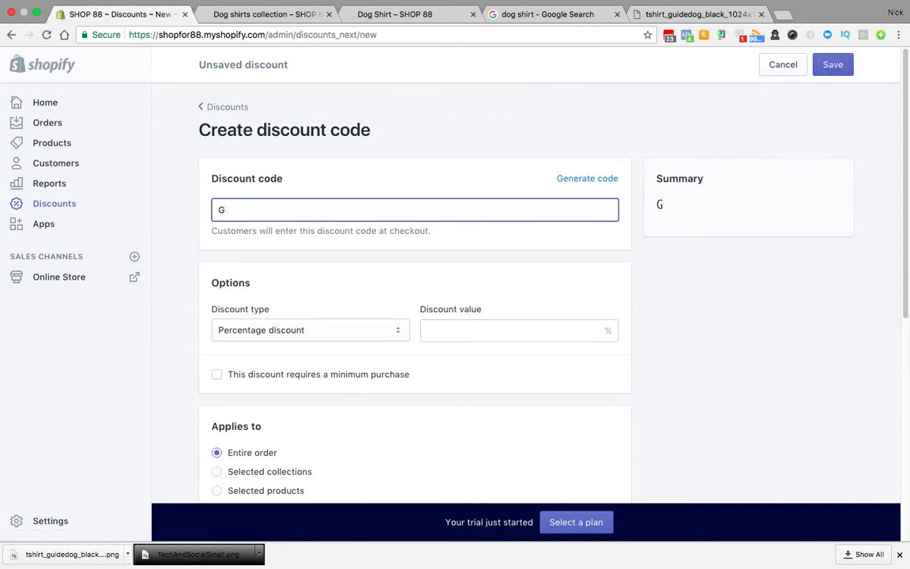
{"action": "key", "text": "BackSpace"}
{"action": "type", "text": "SPECIAL10"}
{"action": "left_click", "coordinate": [452, 335]}
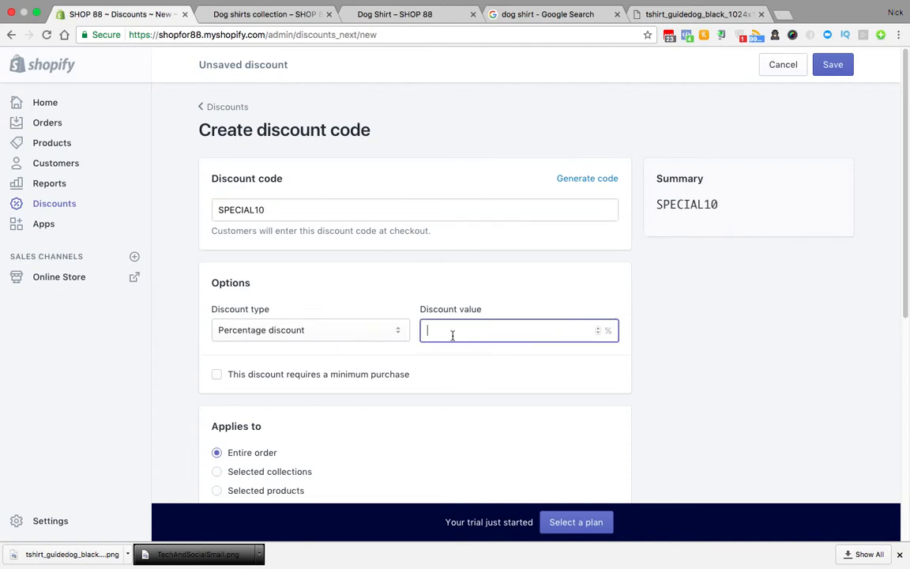
{"action": "type", "text": "10"}
{"action": "key", "text": "BackSpace"}
{"action": "type", "text": "0"}
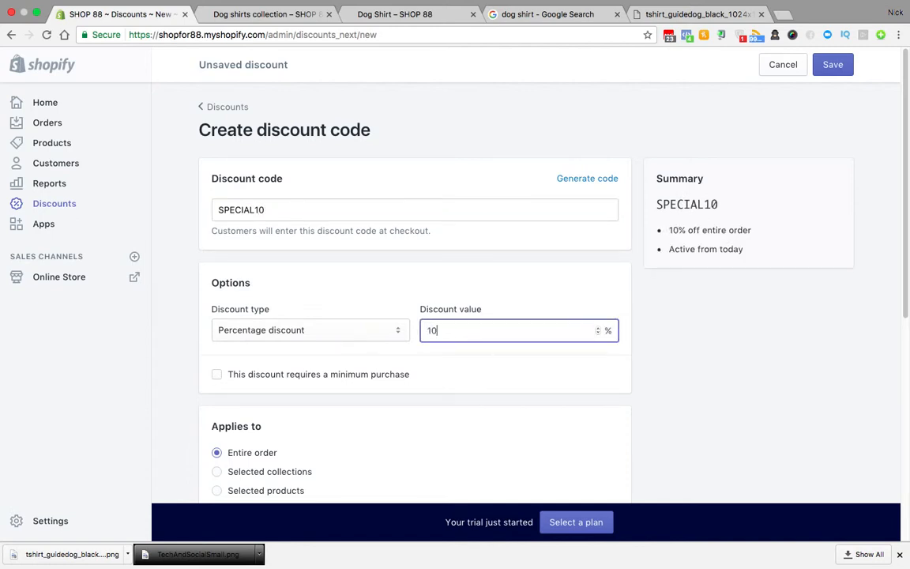
{"action": "scroll", "coordinate": [530, 386], "scroll_direction": "down", "scroll_amount": 4}
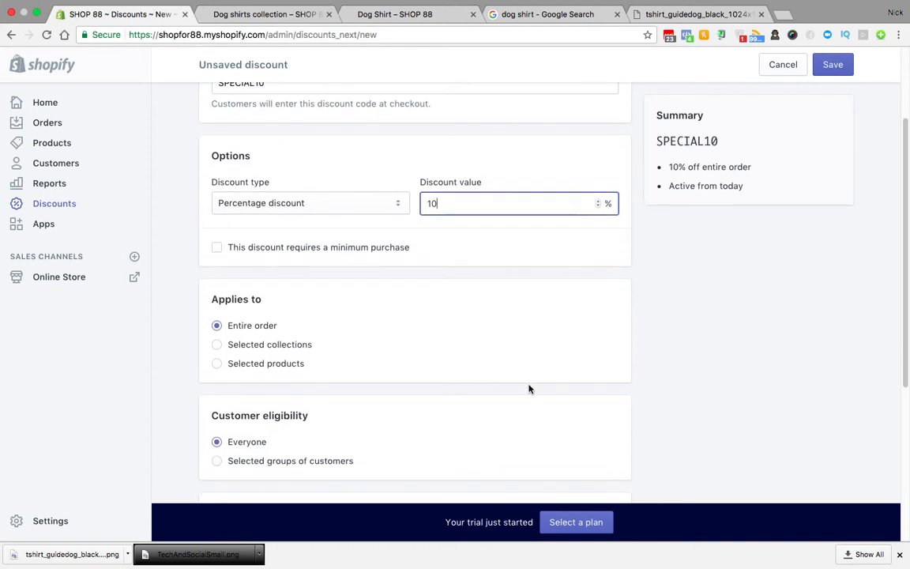
Step: Set the discount type to Percentage discount, review the options, and save SPECIAL10
{"action": "left_click", "coordinate": [298, 202]}
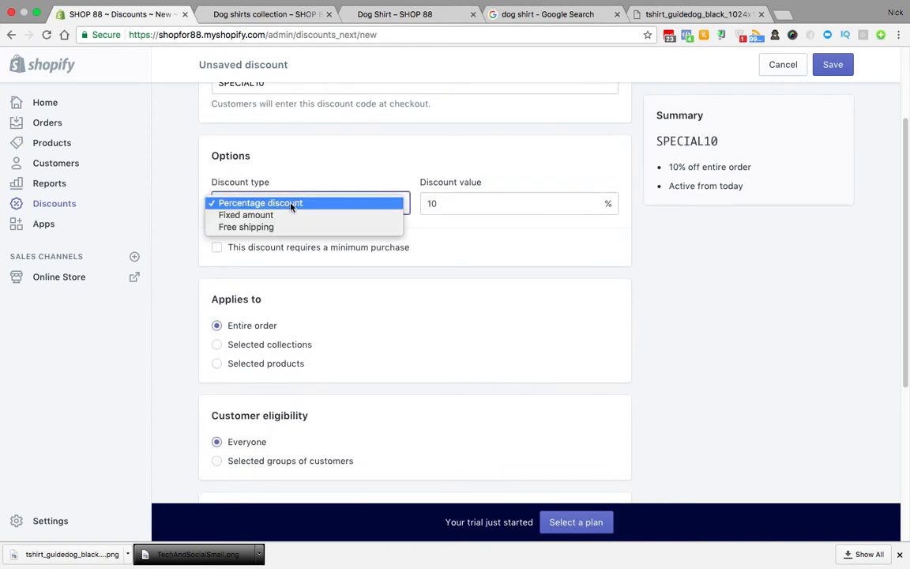
{"action": "left_click", "coordinate": [260, 215]}
{"action": "left_click", "coordinate": [299, 208]}
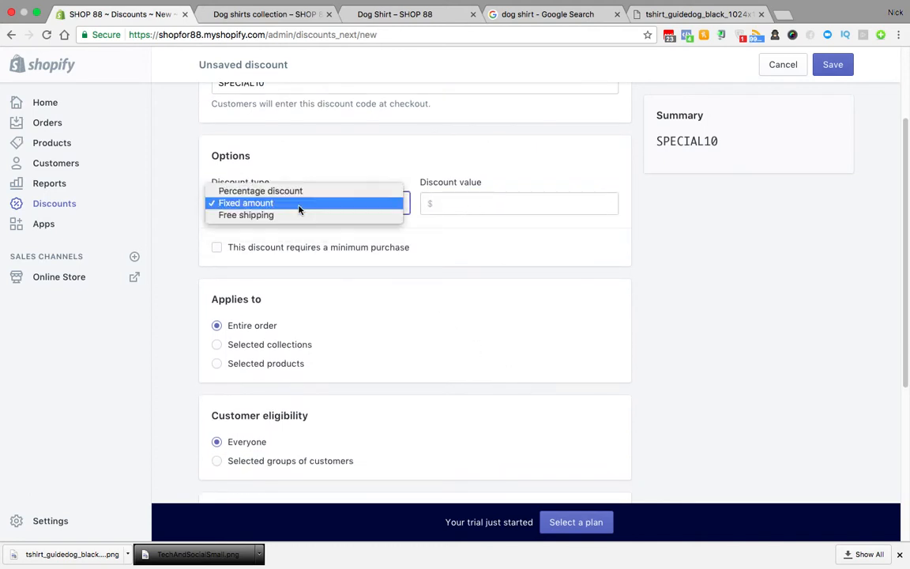
{"action": "left_click", "coordinate": [283, 192]}
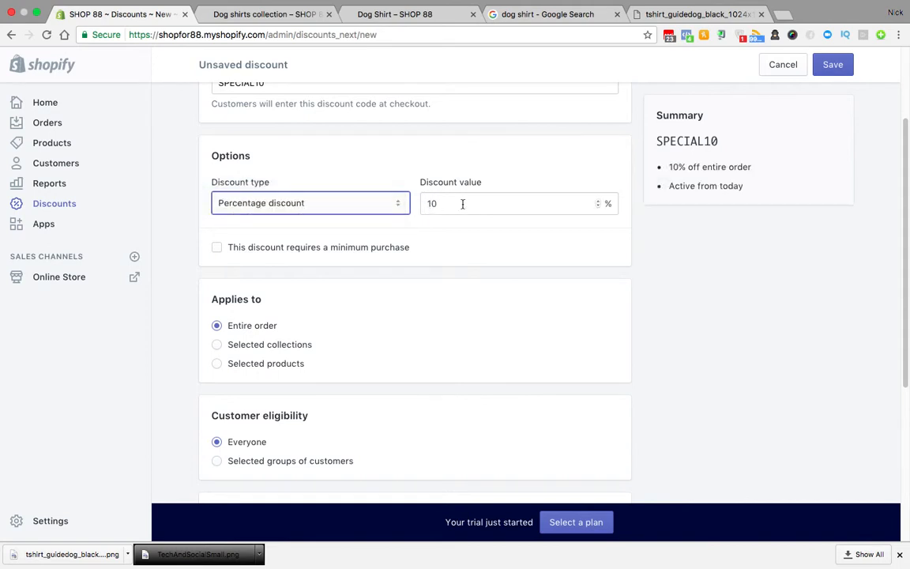
{"action": "left_click", "coordinate": [471, 204]}
{"action": "scroll", "coordinate": [473, 264], "scroll_direction": "down", "scroll_amount": 5}
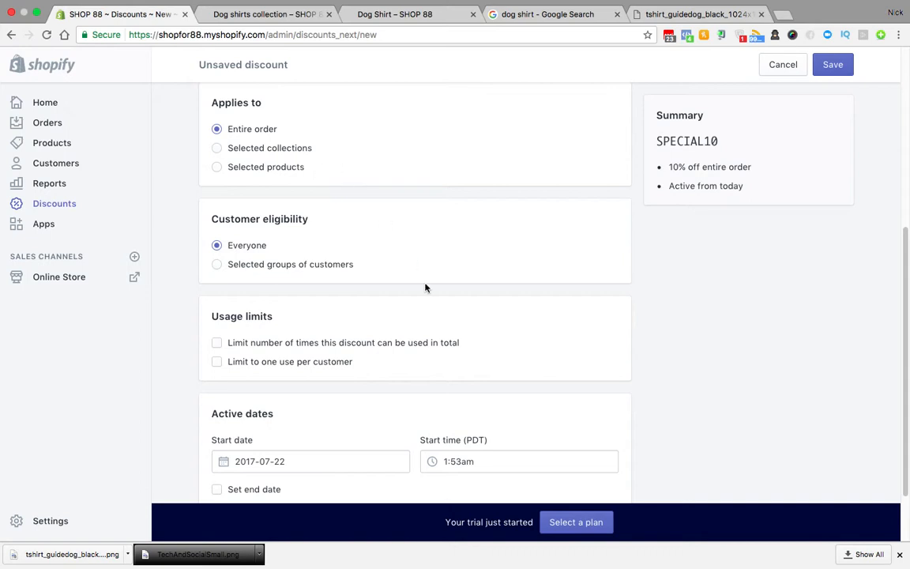
{"action": "scroll", "coordinate": [388, 264], "scroll_direction": "down", "scroll_amount": 2}
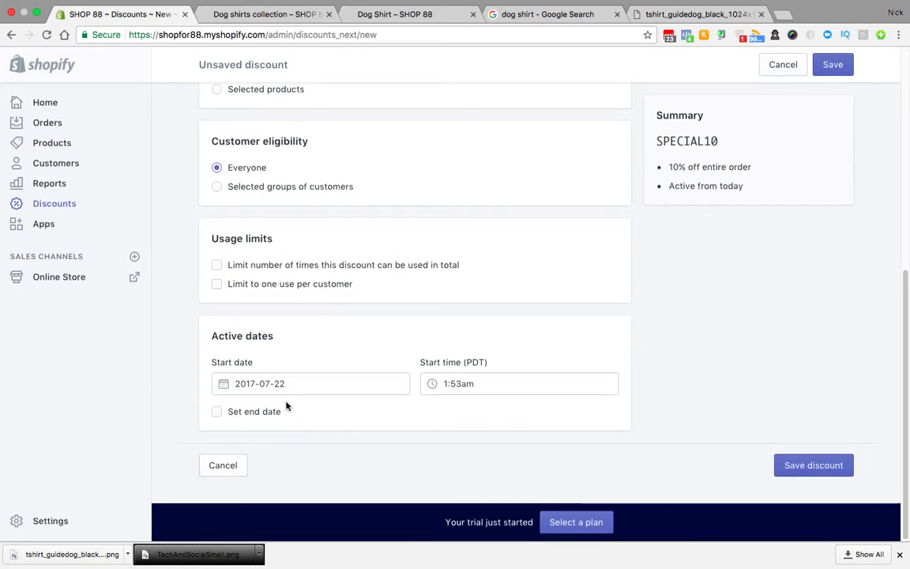
{"action": "scroll", "coordinate": [393, 348], "scroll_direction": "up", "scroll_amount": 10}
{"action": "left_click", "coordinate": [832, 64]}
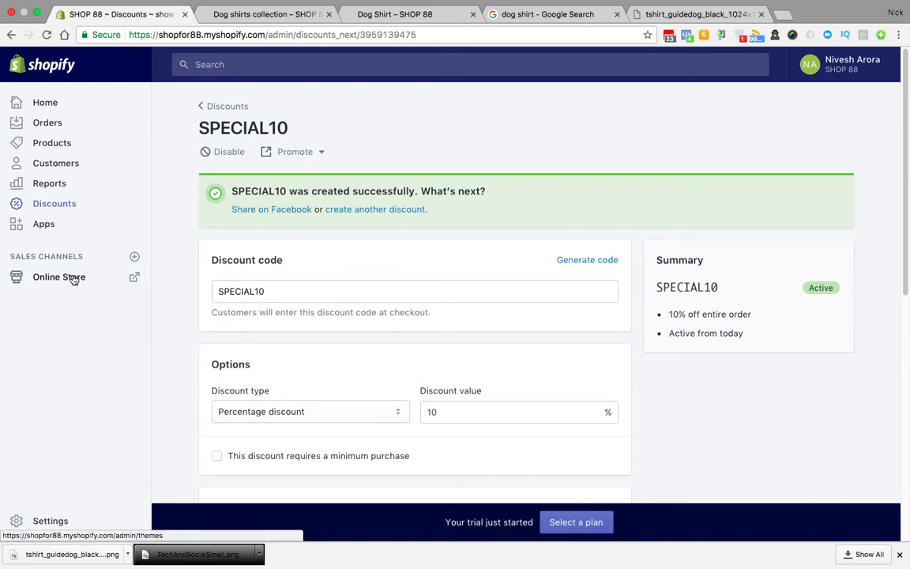
Step: Check the Dog shirts collection tab, then go to the Online Store themes
{"action": "left_click", "coordinate": [272, 13]}
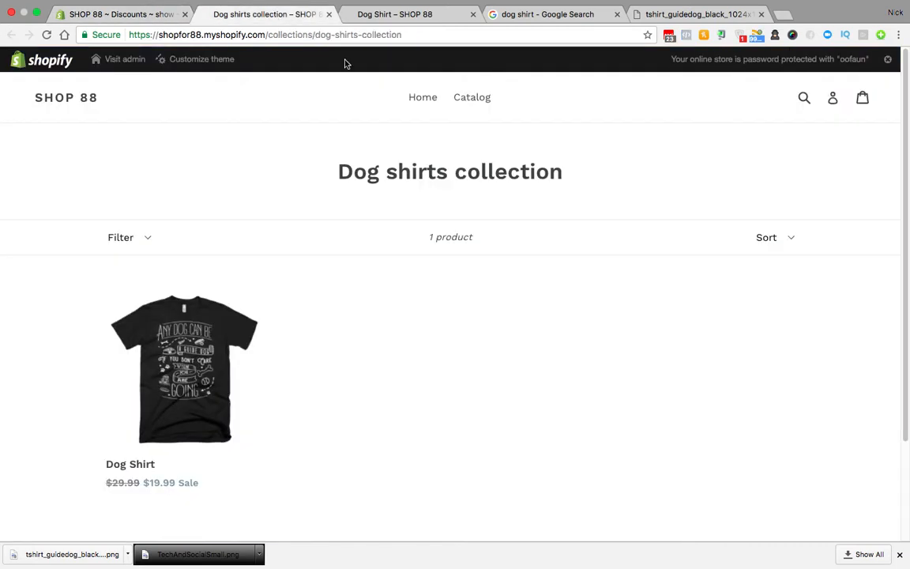
{"action": "left_click", "coordinate": [132, 18]}
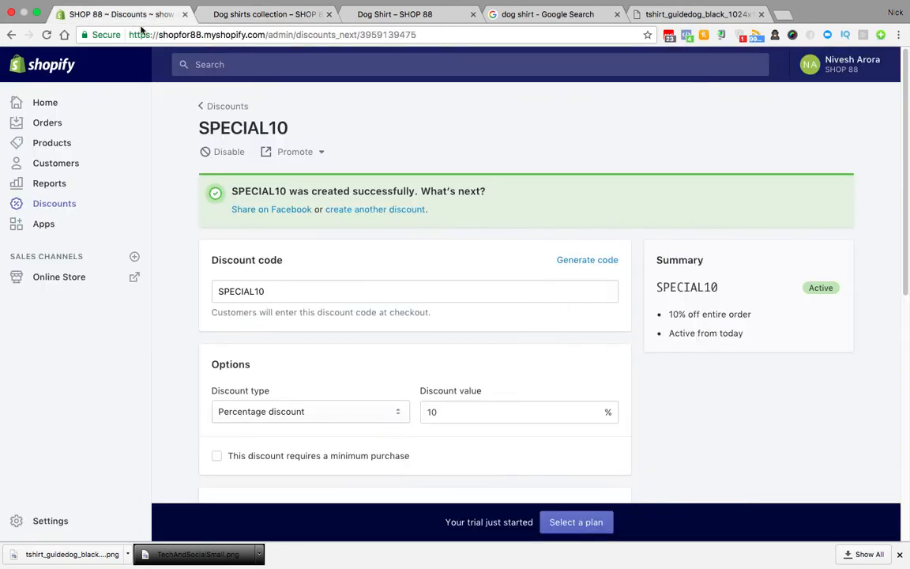
{"action": "left_click", "coordinate": [57, 278]}
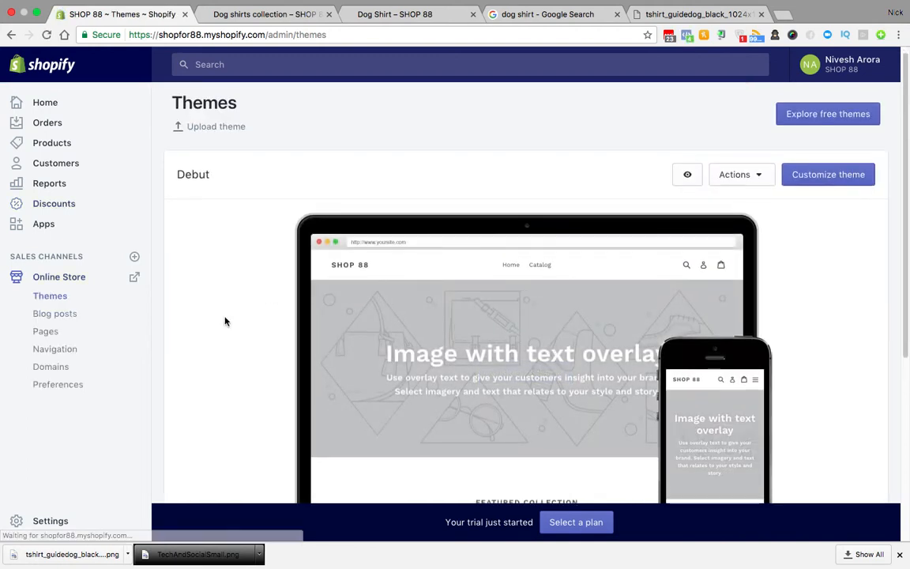
Step: Customize the Debut theme and review the Header section's settings
{"action": "scroll", "coordinate": [224, 321], "scroll_direction": "down", "scroll_amount": 2}
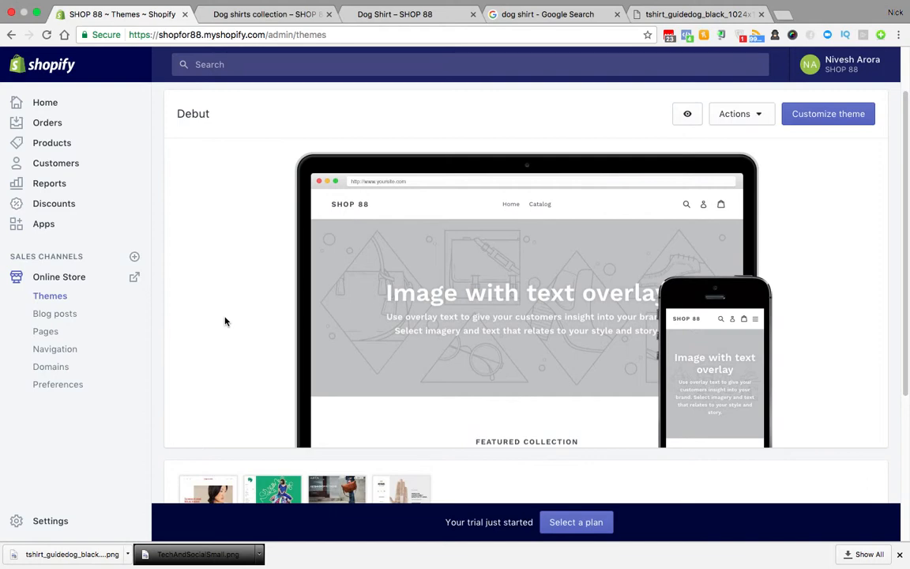
{"action": "scroll", "coordinate": [224, 320], "scroll_direction": "up", "scroll_amount": 2}
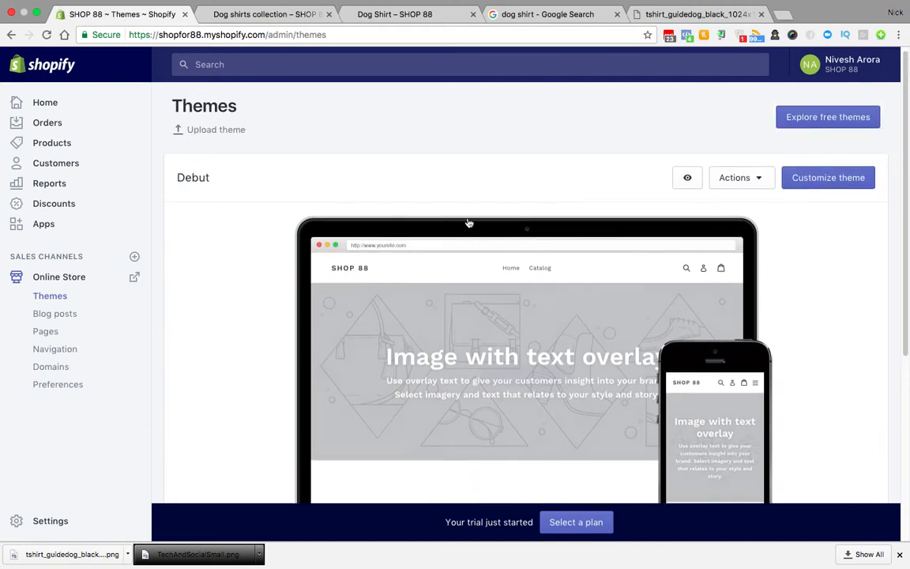
{"action": "left_click", "coordinate": [814, 186]}
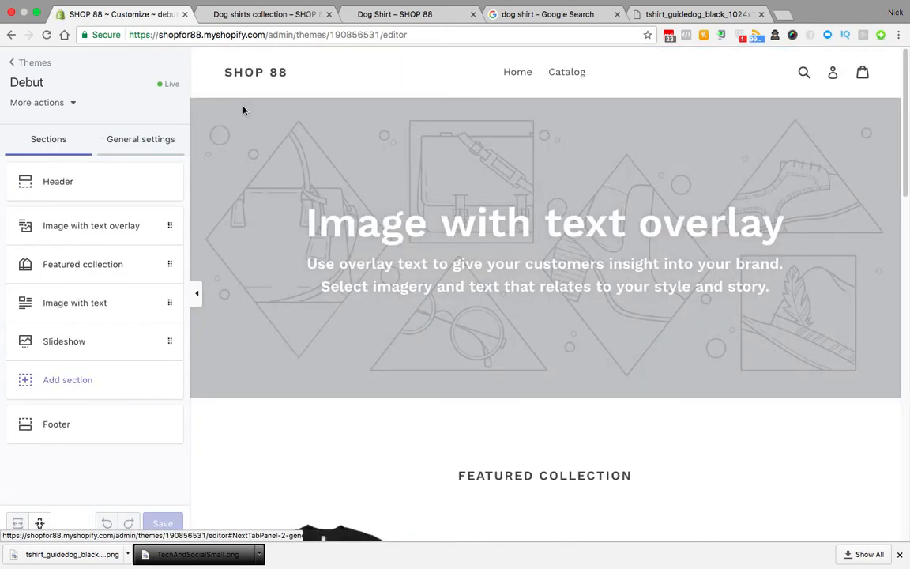
{"action": "left_click", "coordinate": [100, 189]}
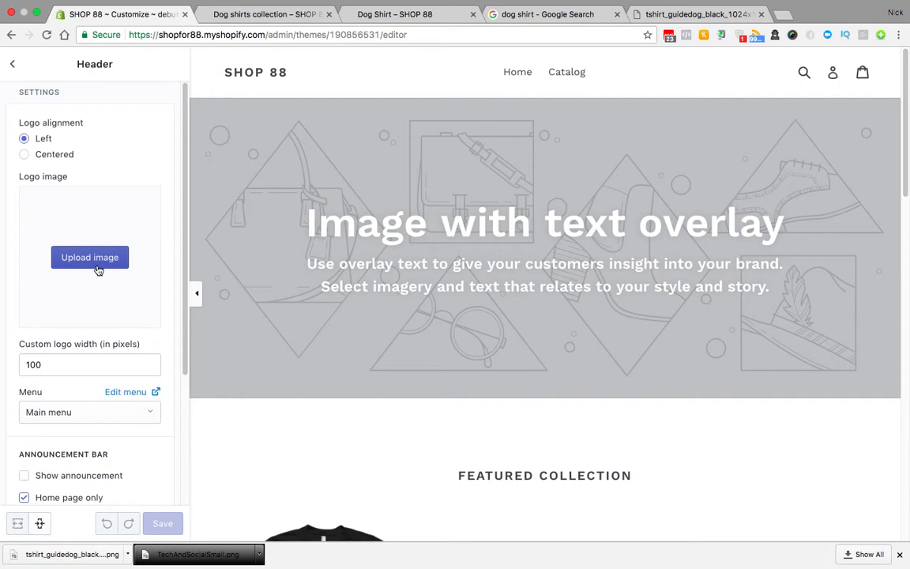
{"action": "scroll", "coordinate": [106, 348], "scroll_direction": "down", "scroll_amount": 3}
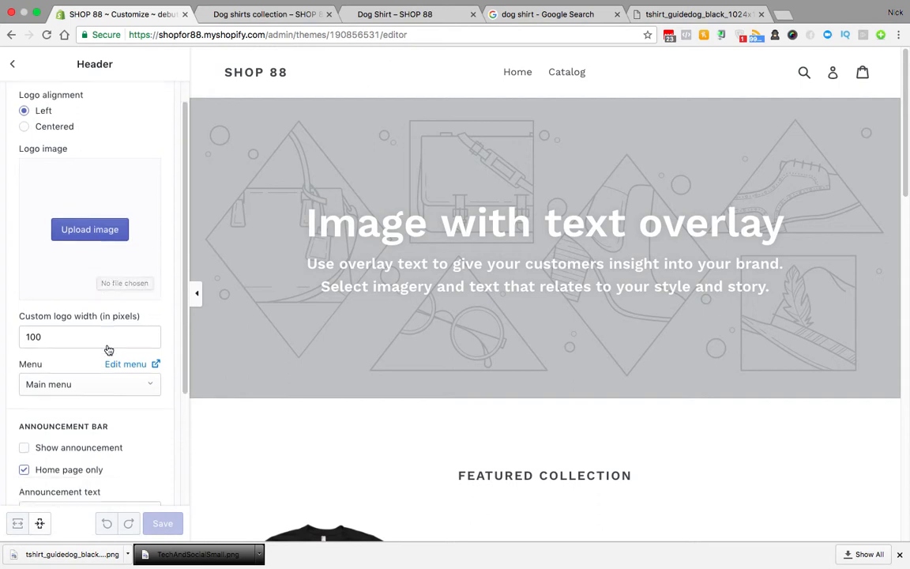
{"action": "scroll", "coordinate": [108, 345], "scroll_direction": "down", "scroll_amount": 2}
{"action": "scroll", "coordinate": [108, 345], "scroll_direction": "up", "scroll_amount": 5}
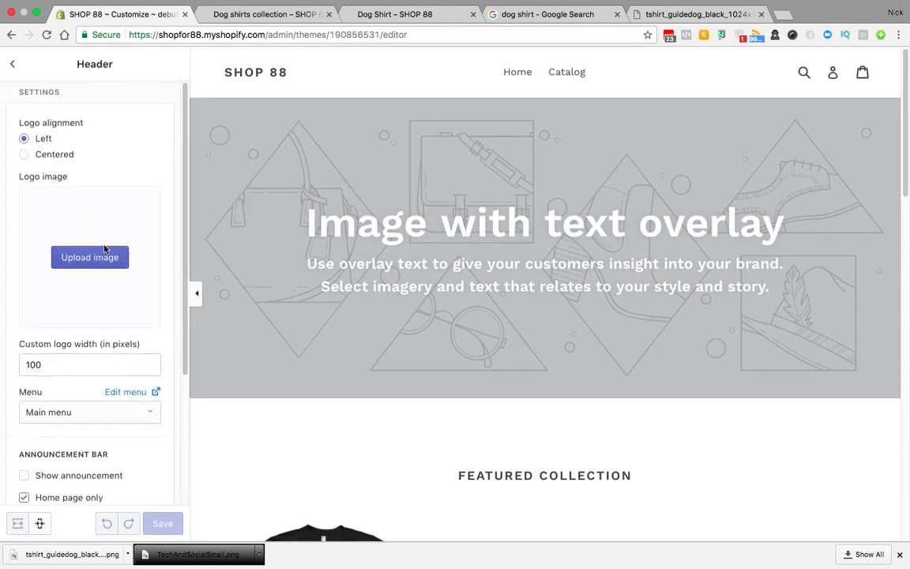
{"action": "left_click", "coordinate": [17, 63]}
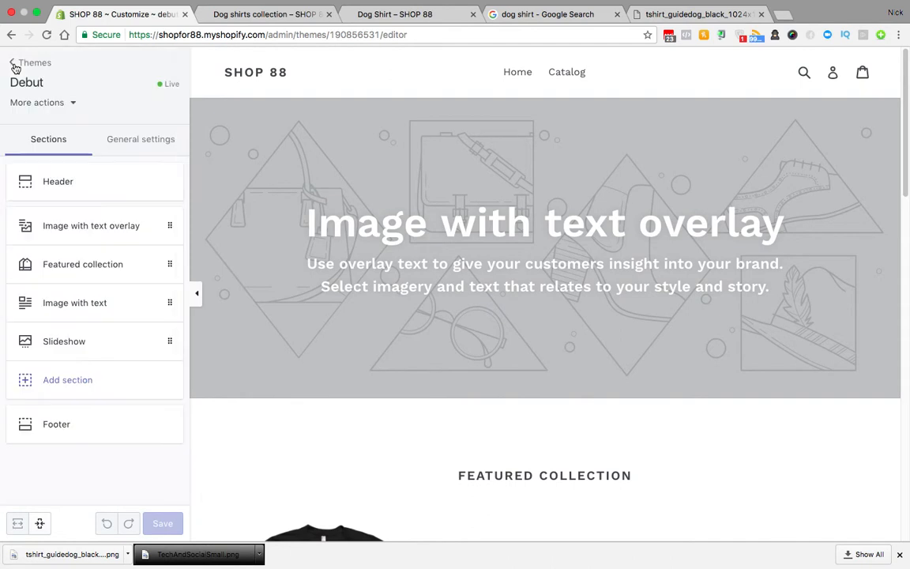
Step: Look at the Featured collection choices without changes, then leave the editor for Reports
{"action": "left_click", "coordinate": [96, 275]}
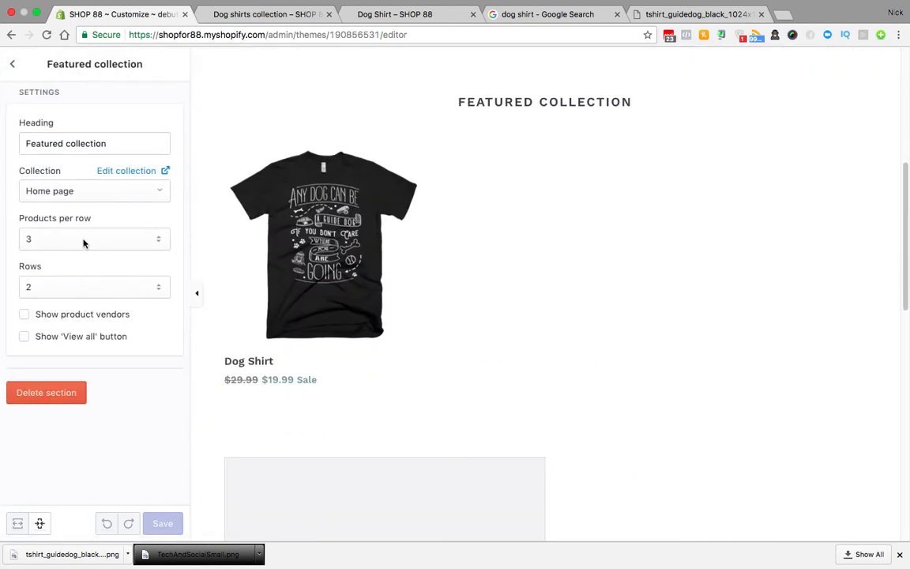
{"action": "left_click", "coordinate": [111, 193]}
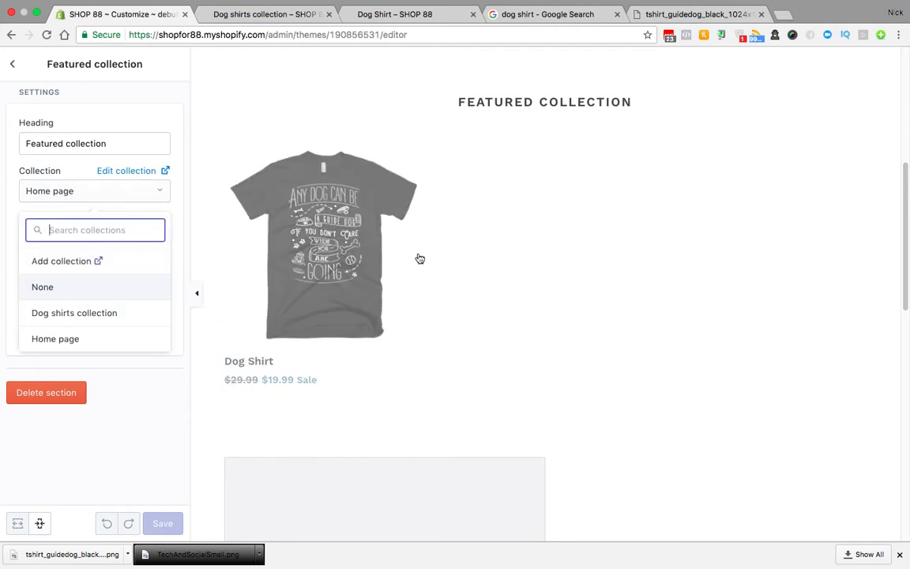
{"action": "left_click", "coordinate": [11, 61]}
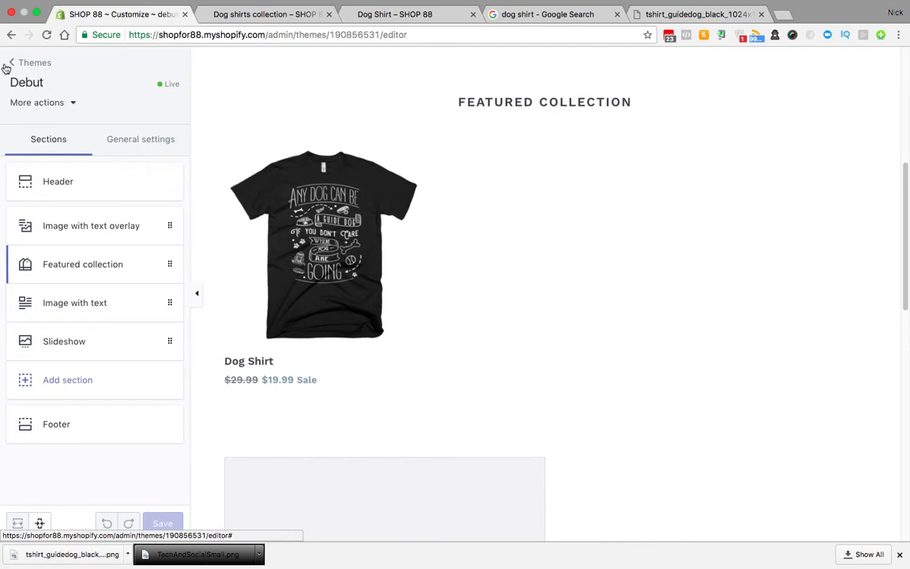
{"action": "left_click", "coordinate": [11, 63]}
{"action": "left_click", "coordinate": [122, 136]}
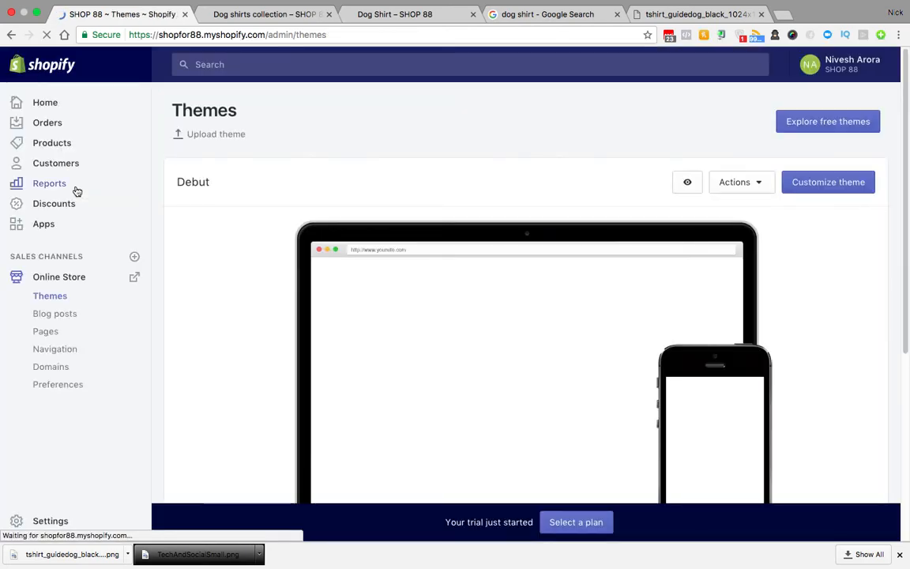
{"action": "left_click", "coordinate": [77, 191]}
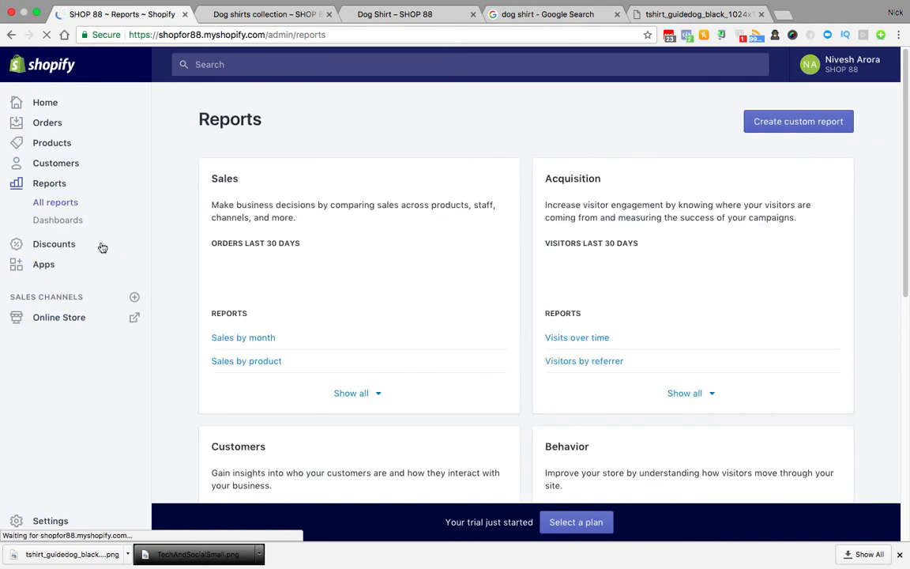
Step: Reopen the Debut theme editor from Online Store, then switch to the desktop
{"action": "left_click", "coordinate": [62, 320]}
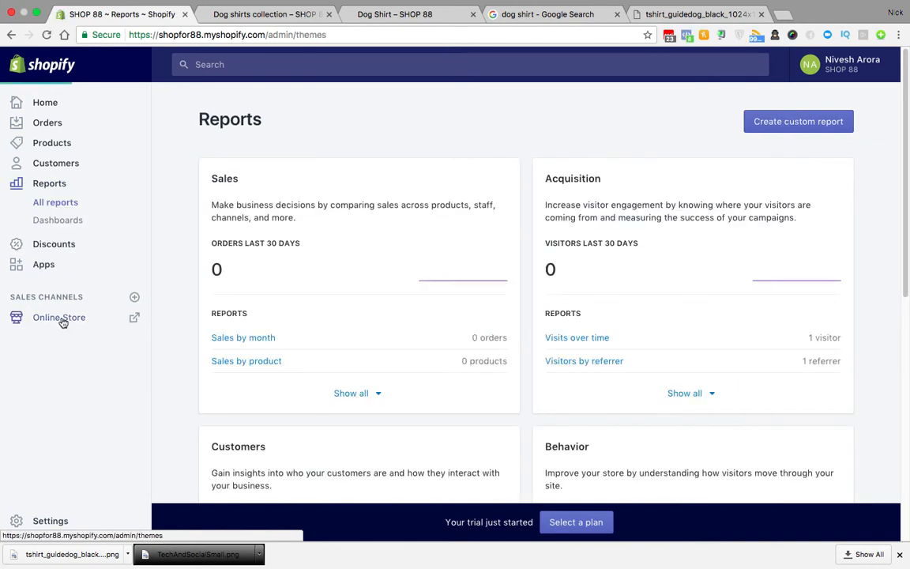
{"action": "left_click", "coordinate": [810, 183]}
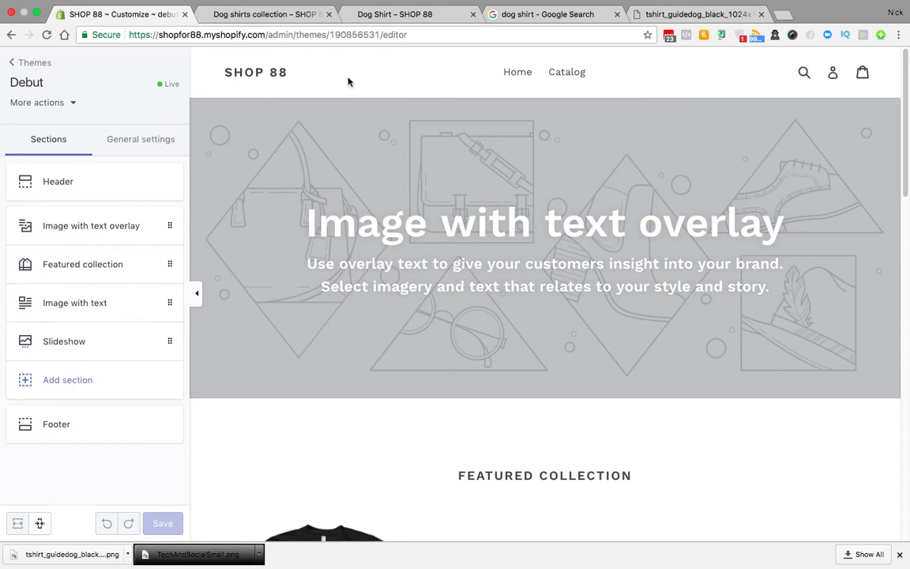
{"action": "key", "text": "ctrl+Left"}
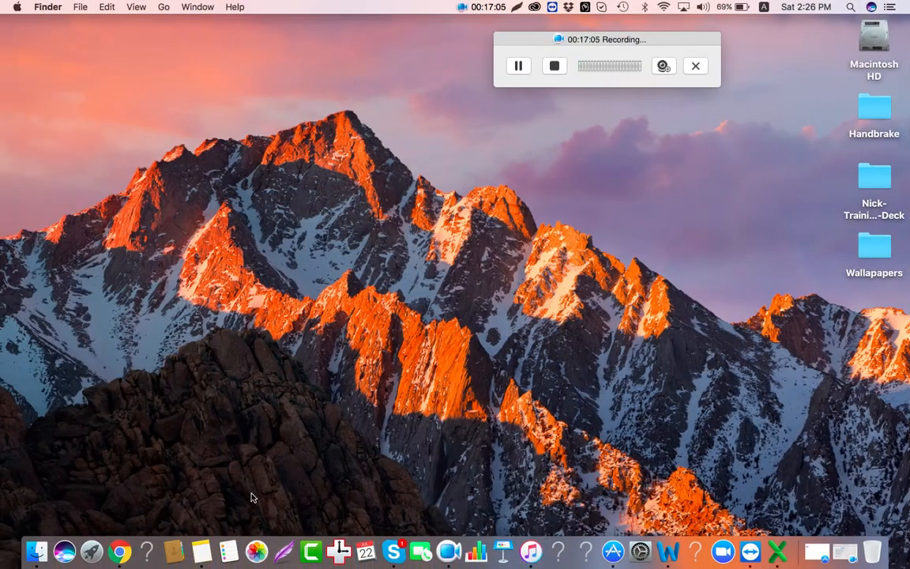
{"action": "left_click", "coordinate": [193, 534]}
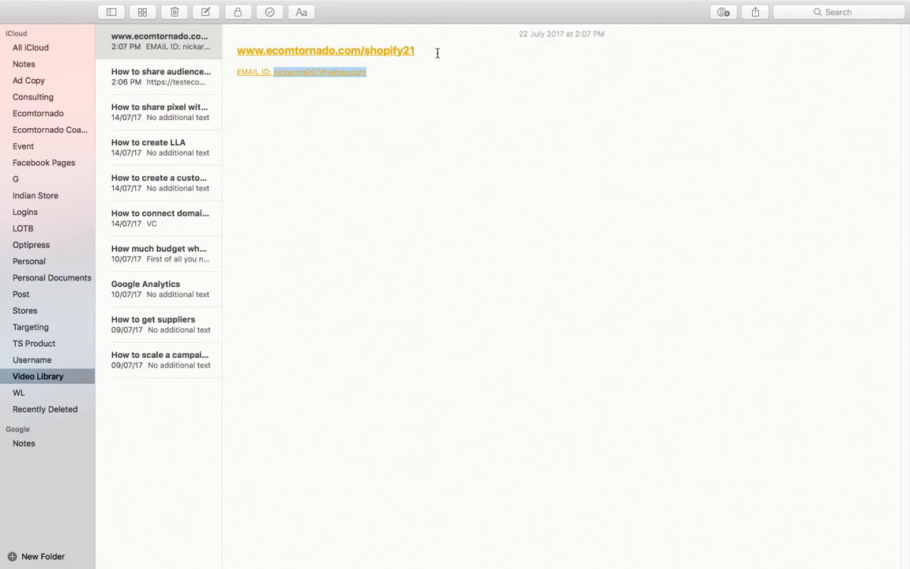
{"action": "key", "text": "ctrl+Right"}
{"action": "key", "text": "ctrl+Left"}
{"action": "key", "text": "ctrl+Left"}
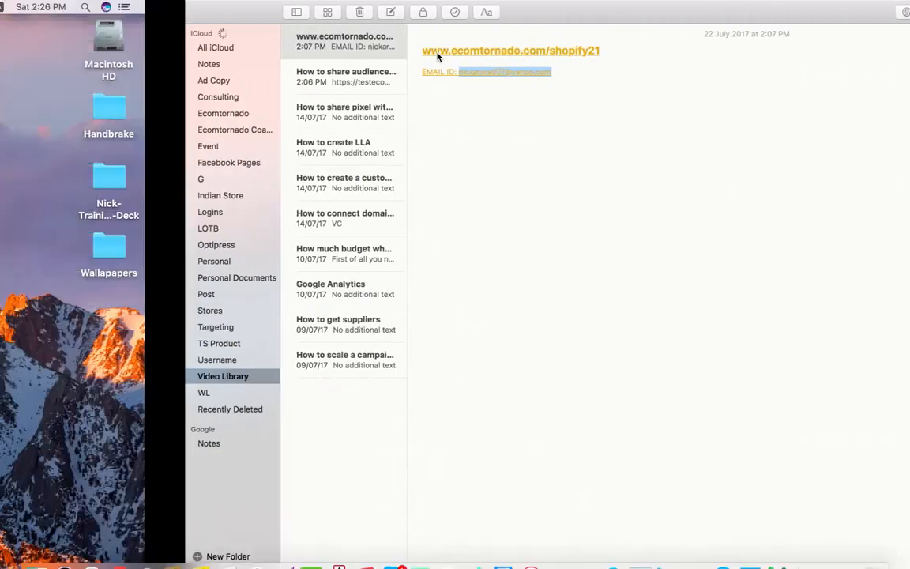